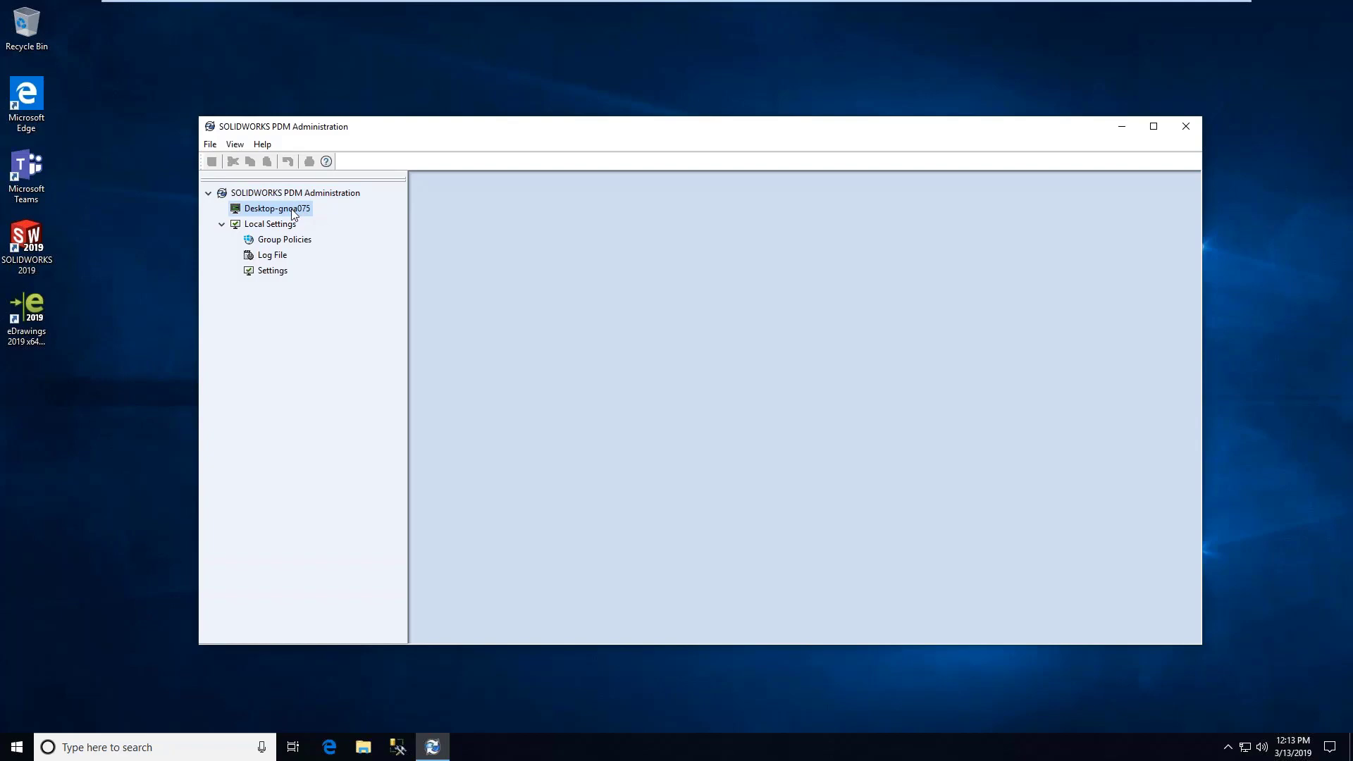
Start creating a new vault on the Desktop-gnoa075 server and name it ACME.
{"action": "right_click", "coordinate": [293, 215]}
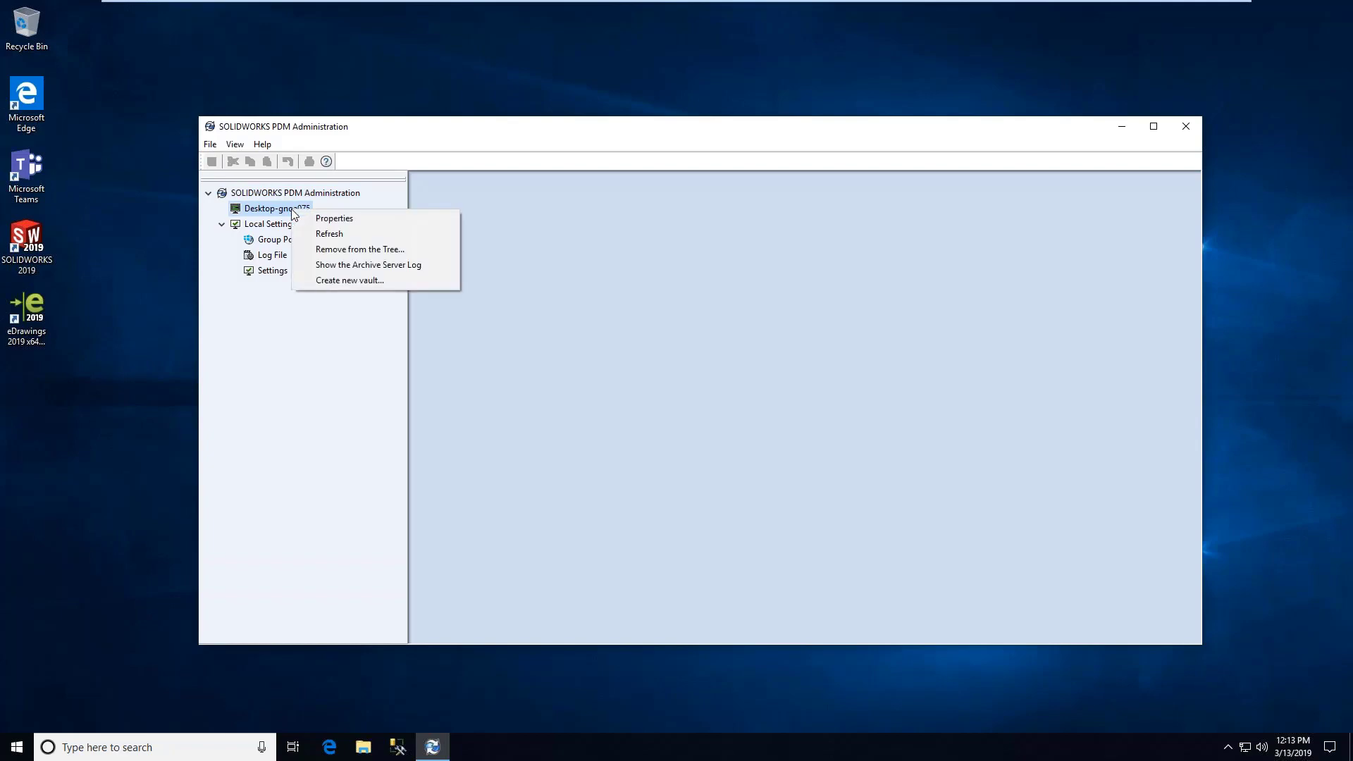
{"action": "left_click", "coordinate": [352, 281]}
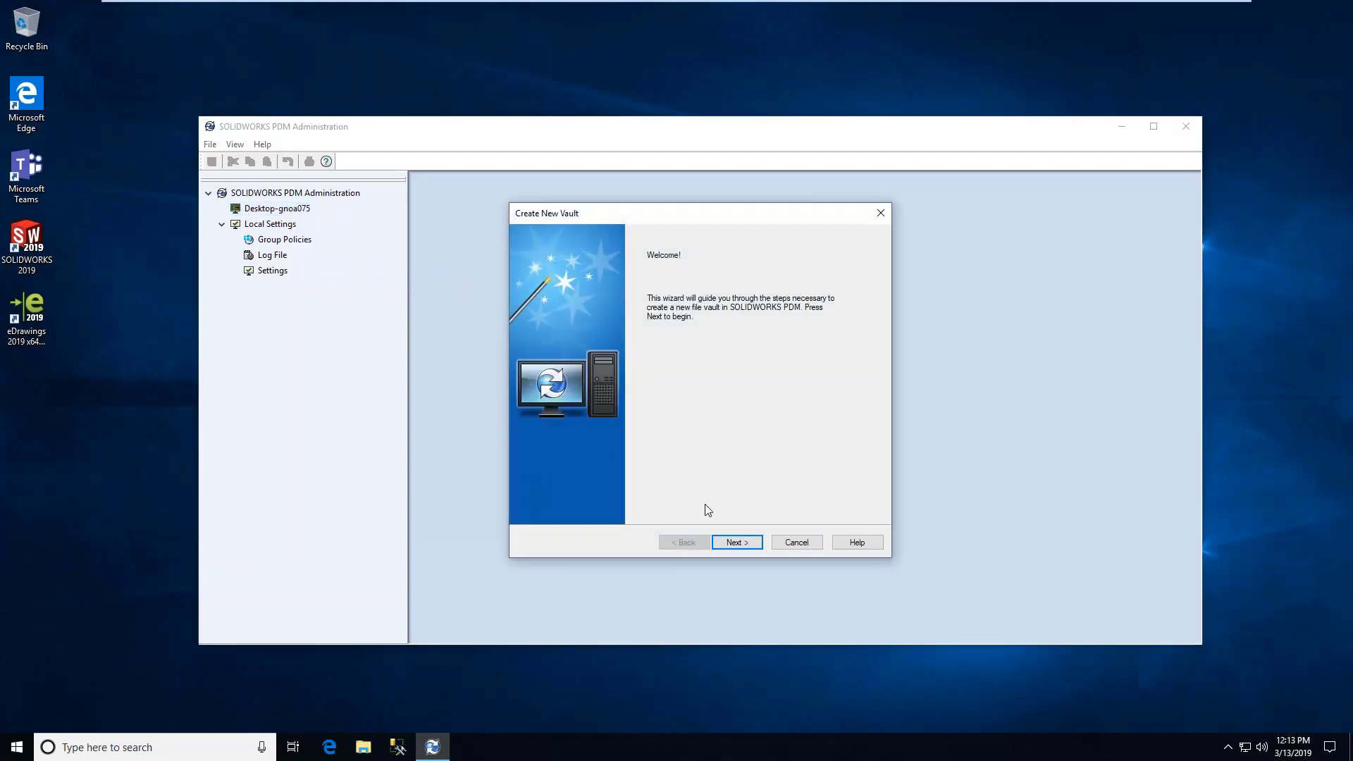
{"action": "left_click", "coordinate": [727, 546]}
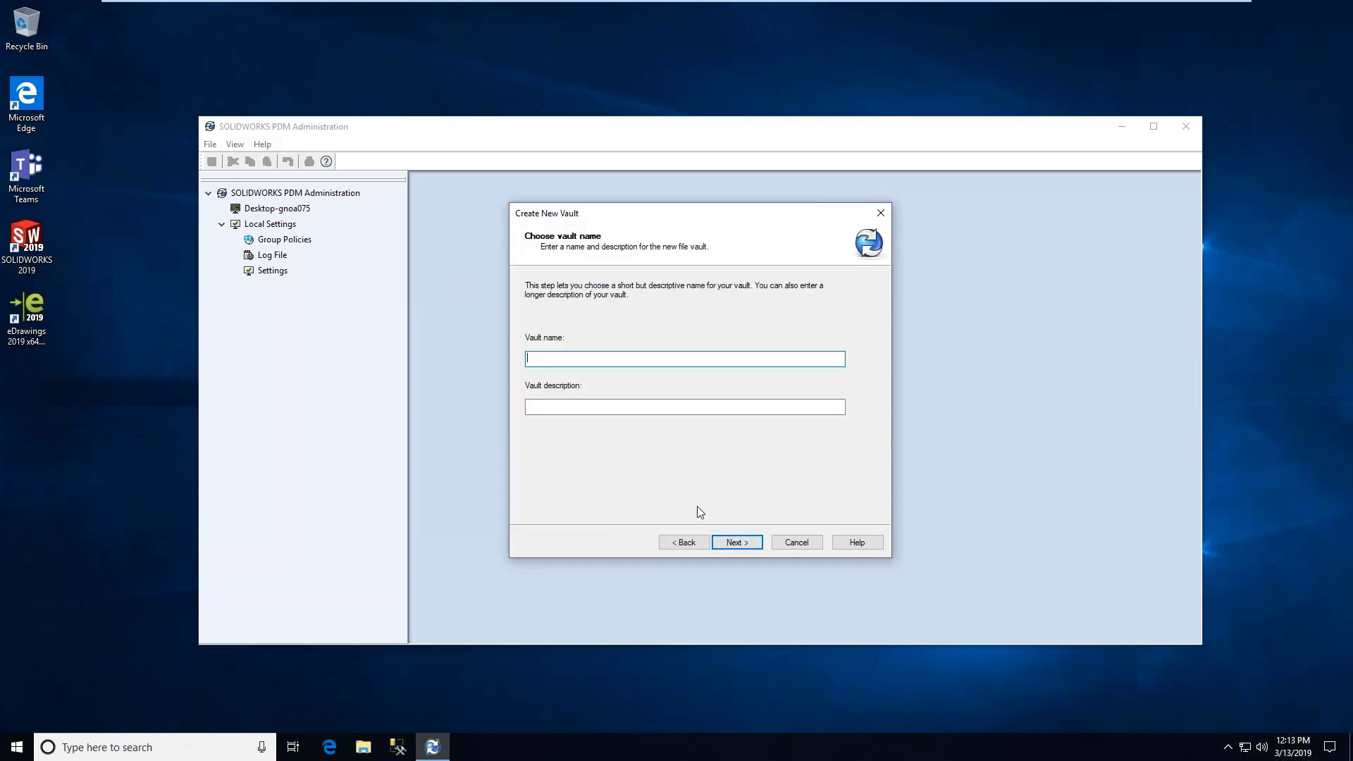
{"action": "type", "text": "ACME"}
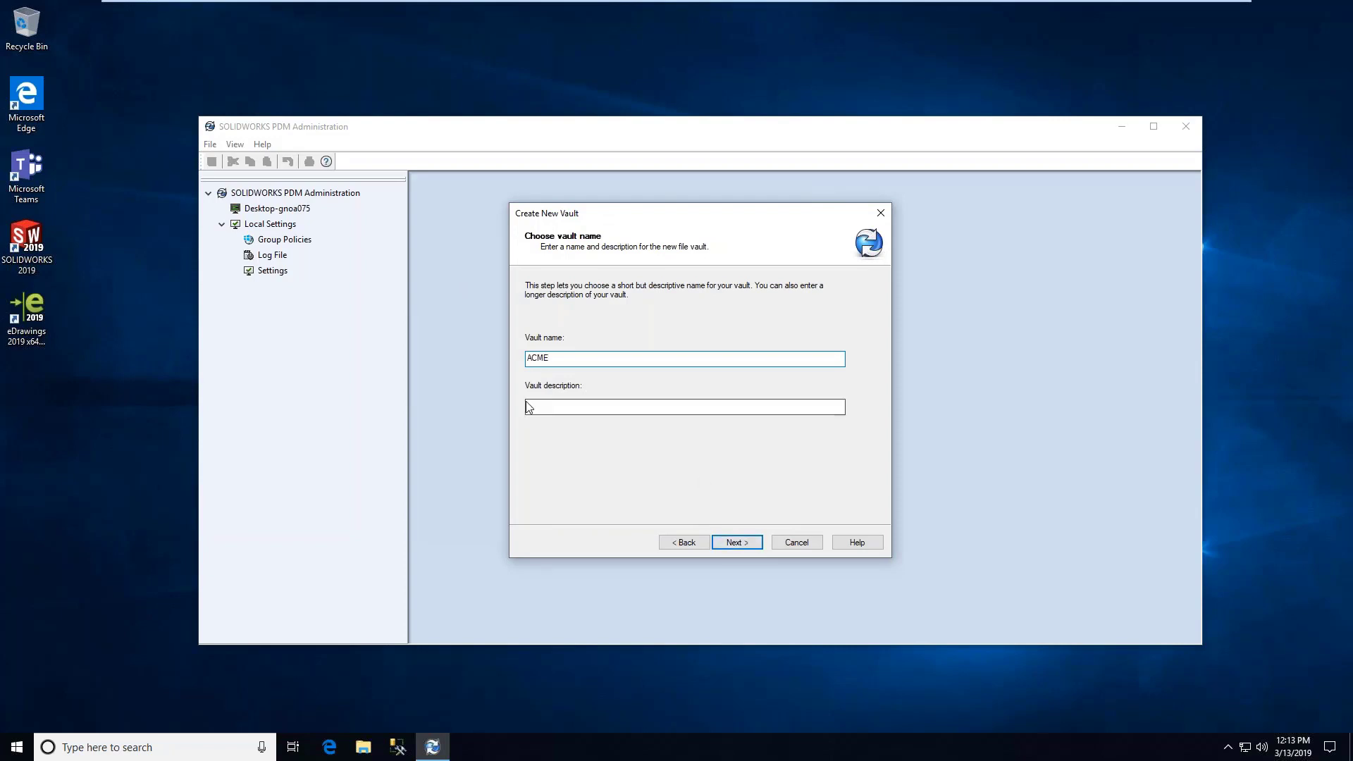
{"action": "left_click", "coordinate": [728, 544]}
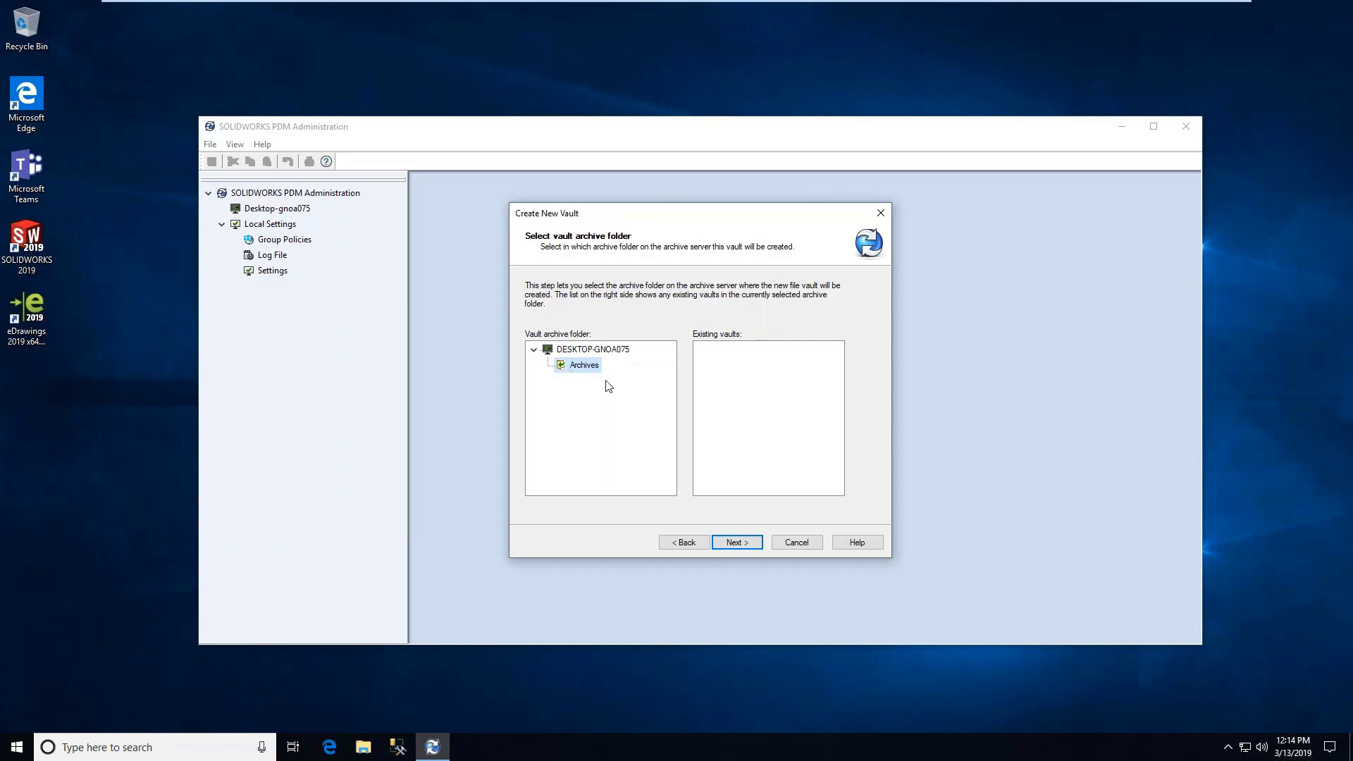
Accept the Archives folder for the vault and choose DESKTOP-GNOA075 as its SQL database server, keeping the database name ACME.
{"action": "left_click", "coordinate": [752, 549]}
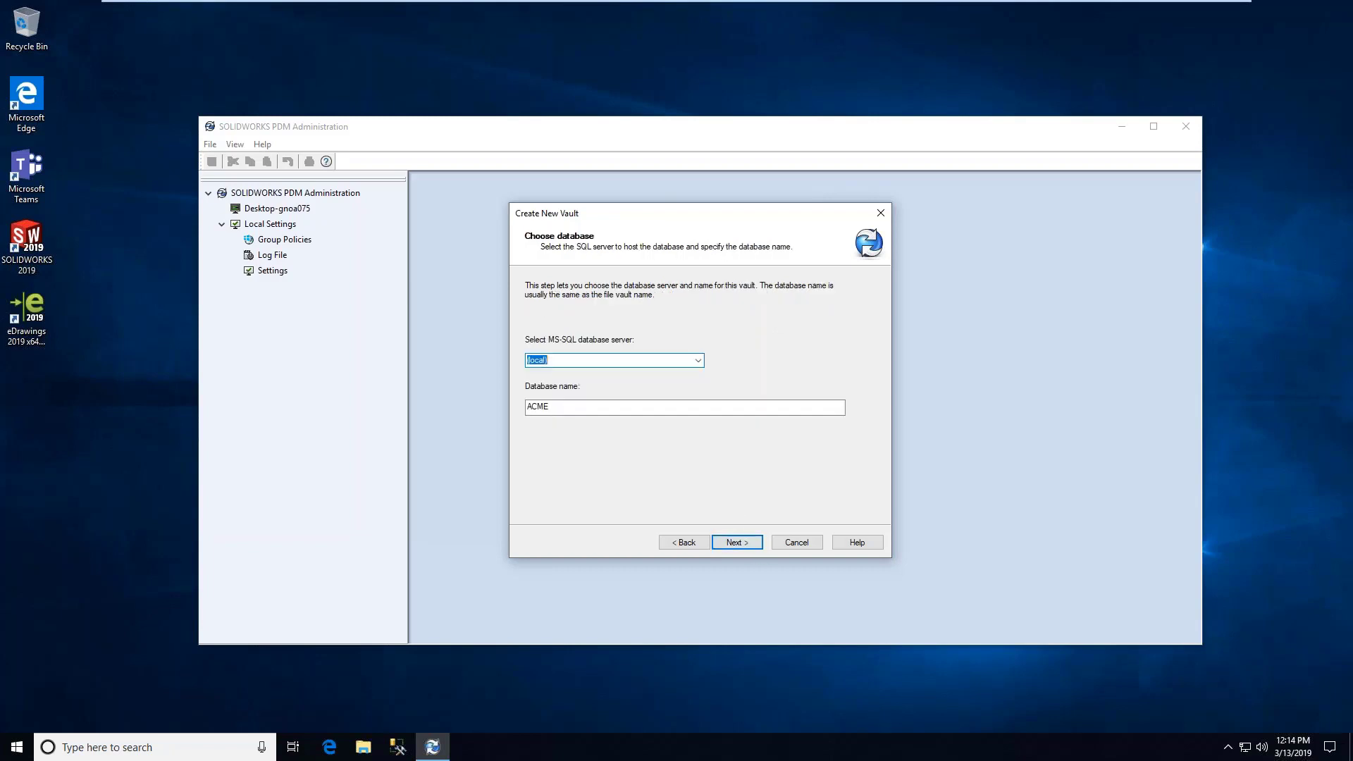
{"action": "left_click", "coordinate": [698, 361]}
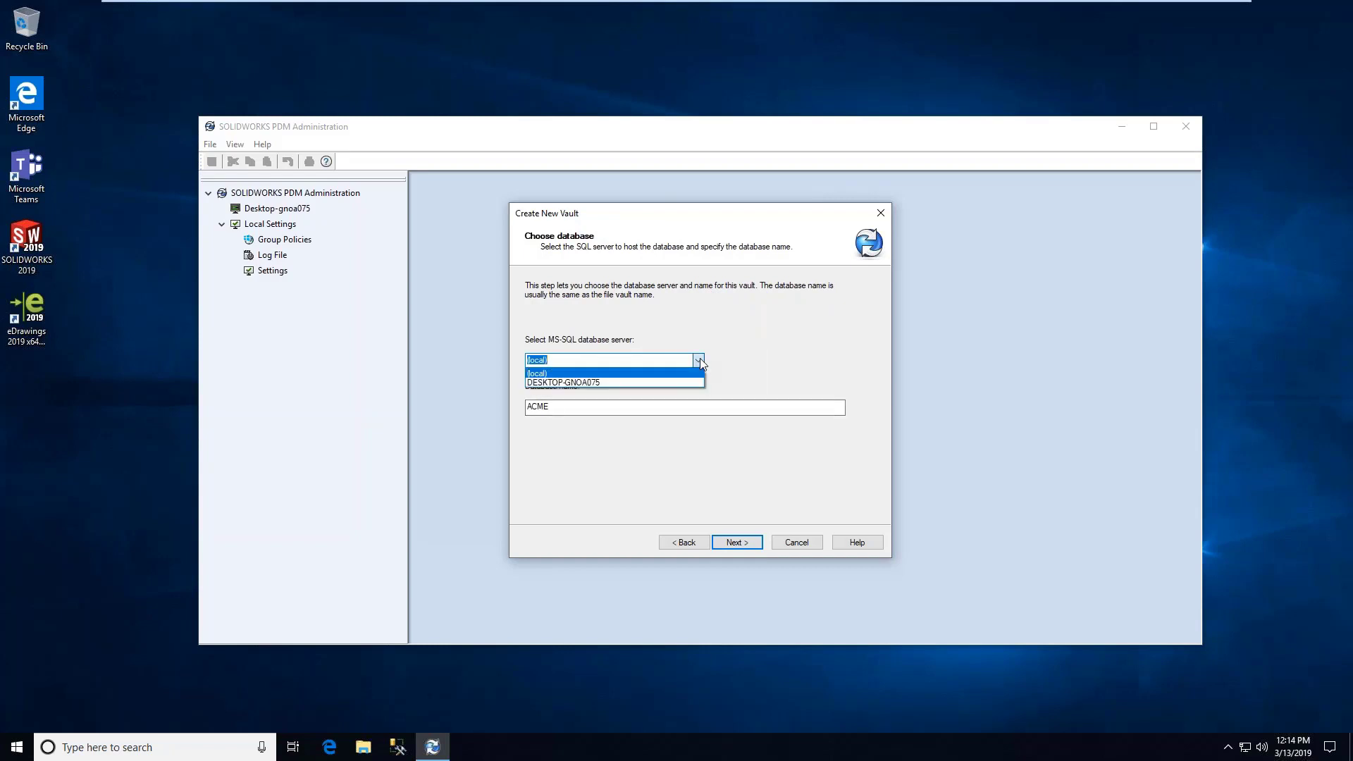
{"action": "left_click", "coordinate": [596, 384]}
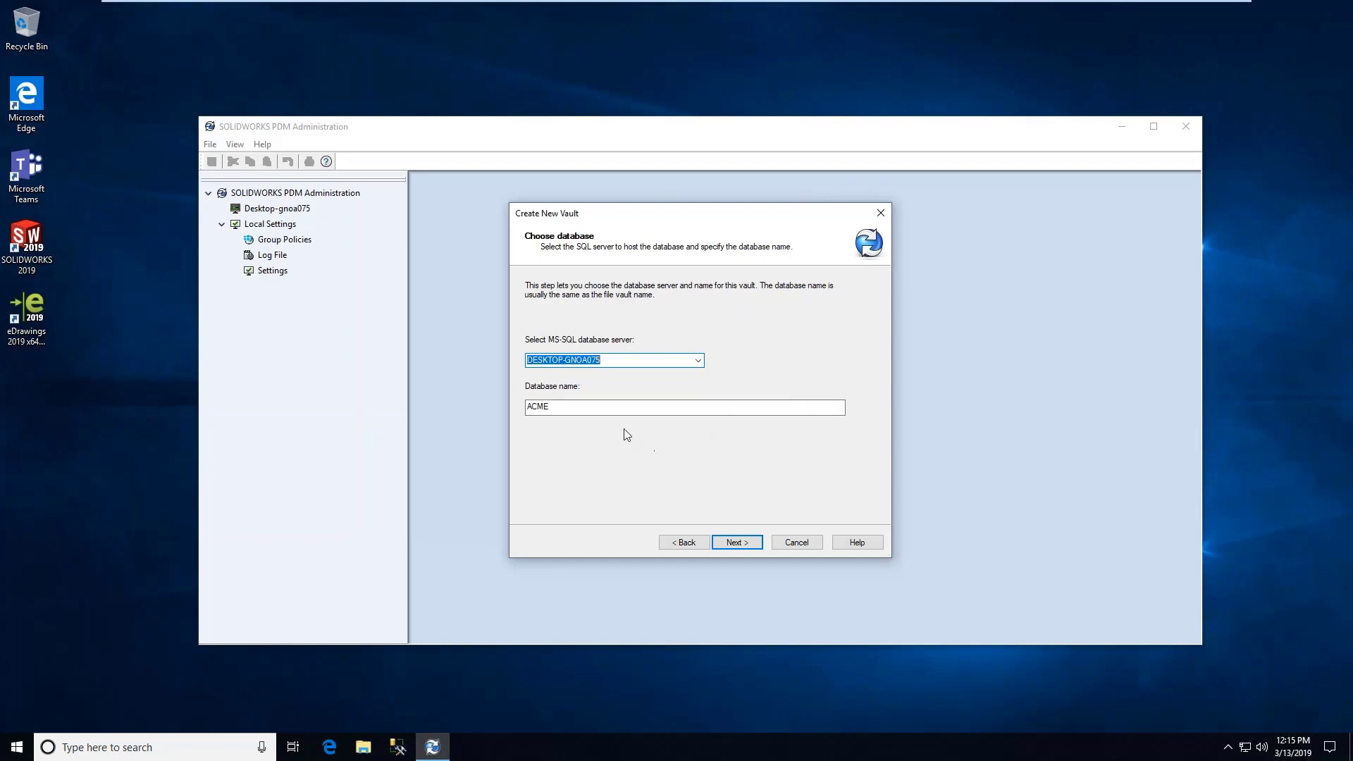
{"action": "left_click", "coordinate": [737, 543]}
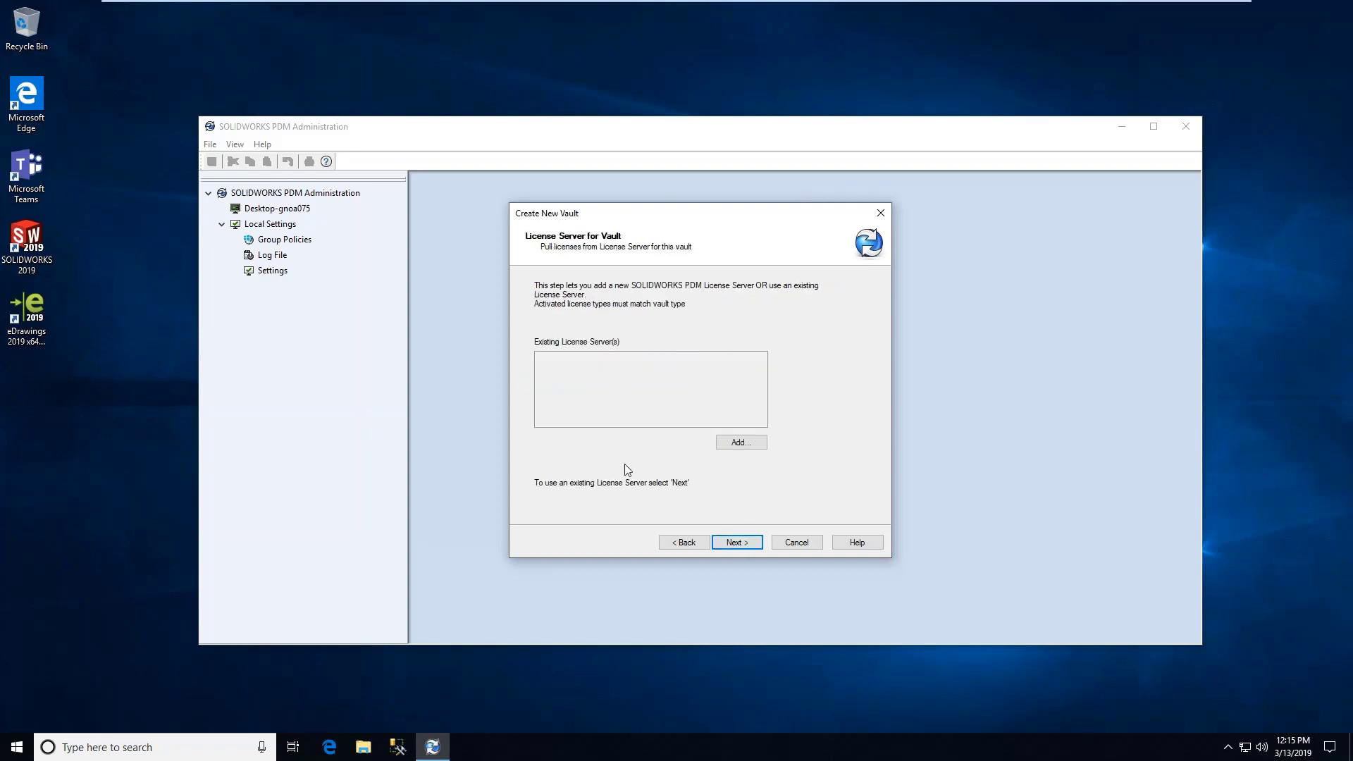
Add the license server 25734@5CD9021906 to the new vault and continue to the regional settings.
{"action": "left_click", "coordinate": [740, 444]}
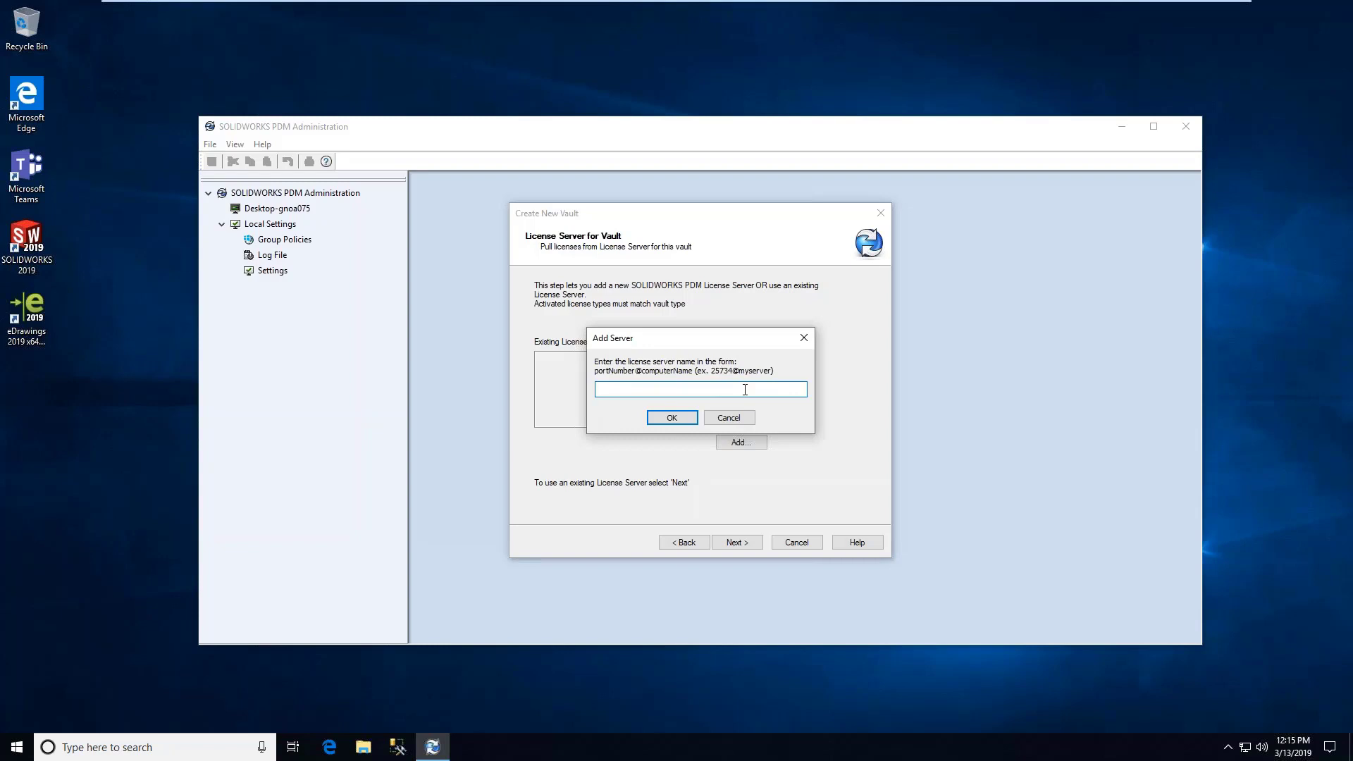
{"action": "type", "text": "25734"}
{"action": "type", "text": "@"}
{"action": "type", "text": "5CD"}
{"action": "type", "text": "90610"}
{"action": "type", "text": "6"}
{"action": "left_click_drag", "start_coordinate": [668, 389], "coordinate": [629, 392]}
{"action": "type", "text": "5CD9021906"}
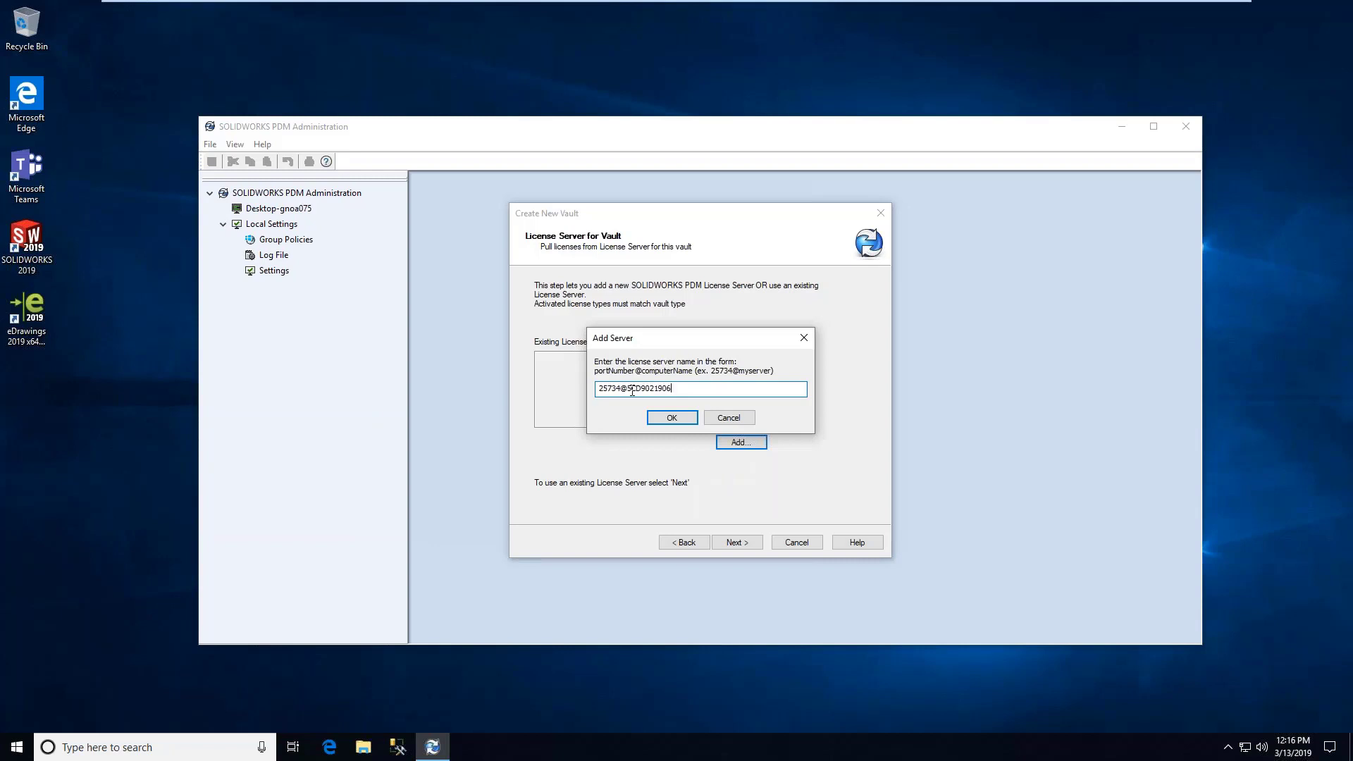
{"action": "left_click", "coordinate": [669, 418]}
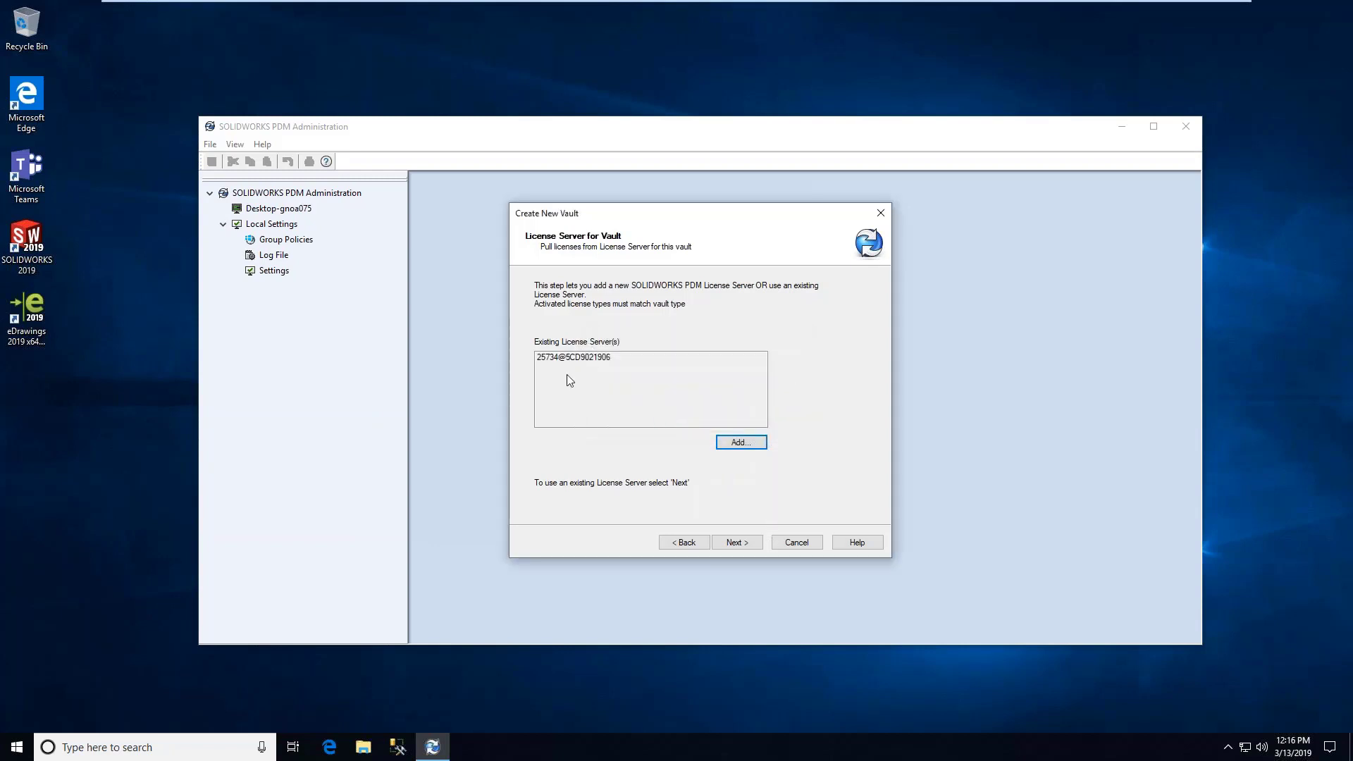
{"action": "left_click", "coordinate": [728, 549]}
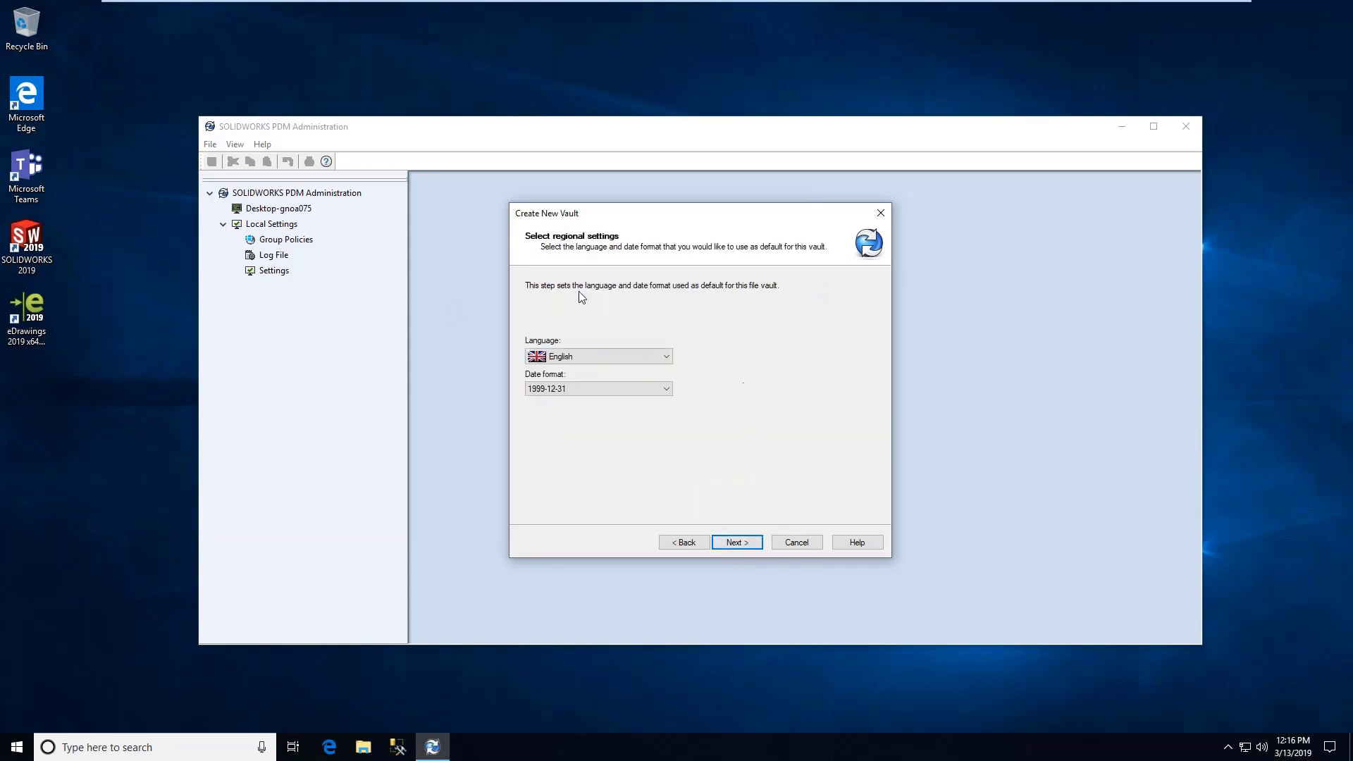
Set the vault's date format to 12/31/99 and keep the default admin password for the archive server.
{"action": "left_click", "coordinate": [578, 388]}
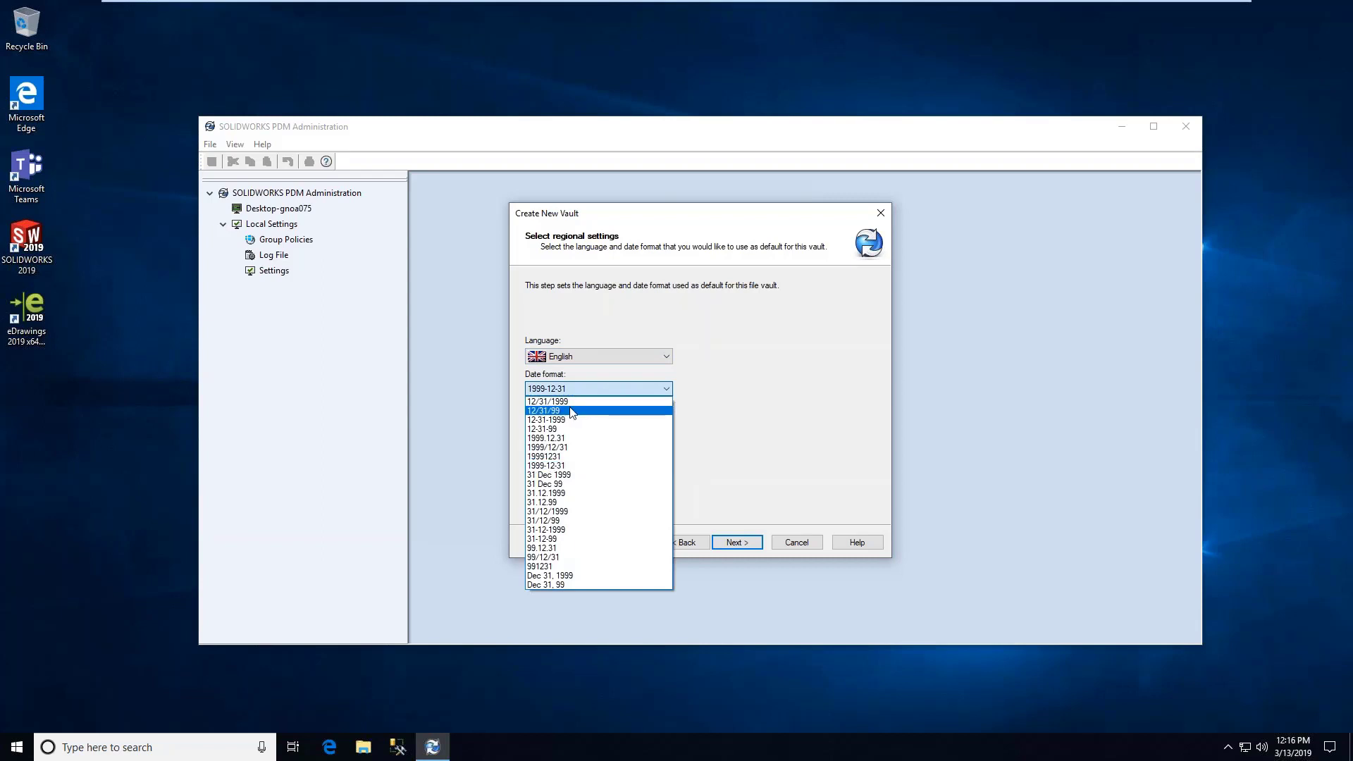
{"action": "left_click", "coordinate": [580, 411]}
{"action": "left_click", "coordinate": [757, 540]}
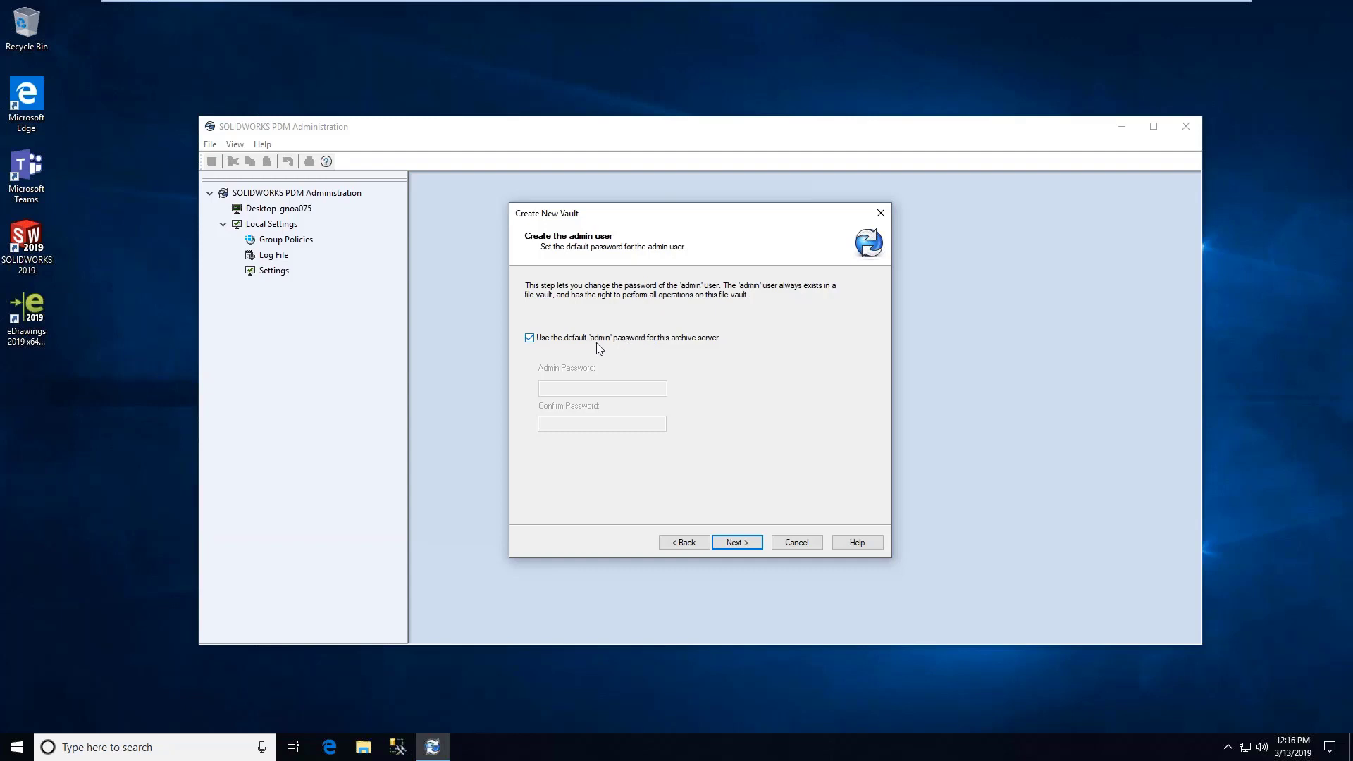
{"action": "left_click", "coordinate": [743, 547]}
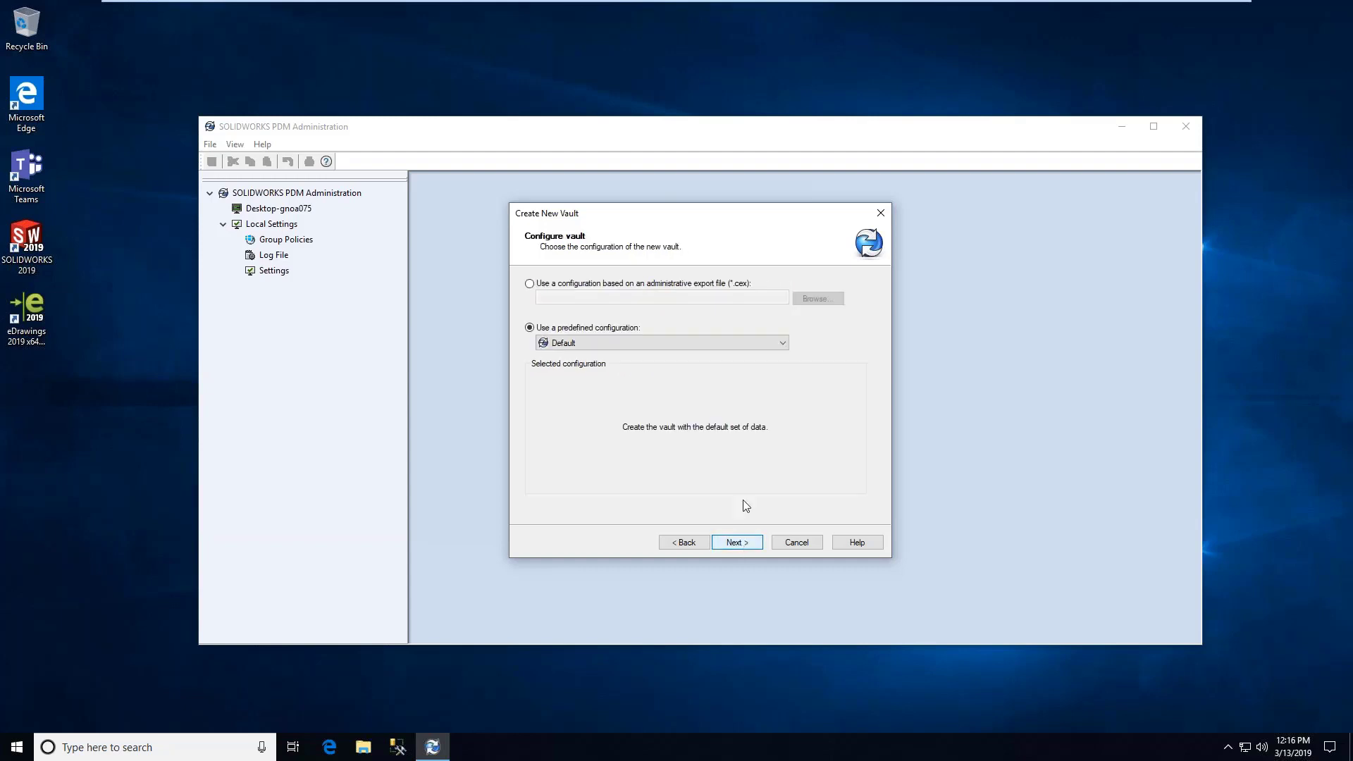
Choose the predefined SOLIDWORKS Quick Start configuration, accept all its default options and create the vault.
{"action": "left_click", "coordinate": [637, 344]}
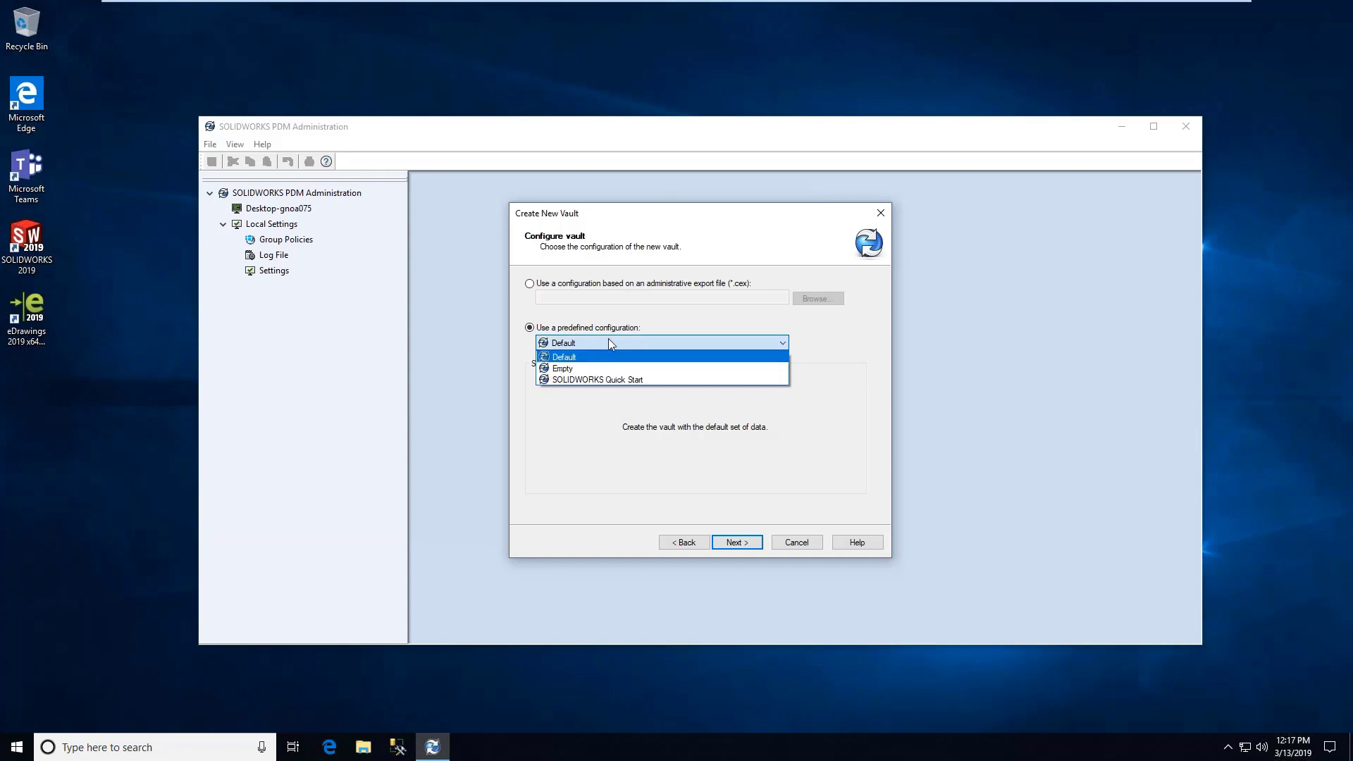
{"action": "left_click", "coordinate": [607, 341]}
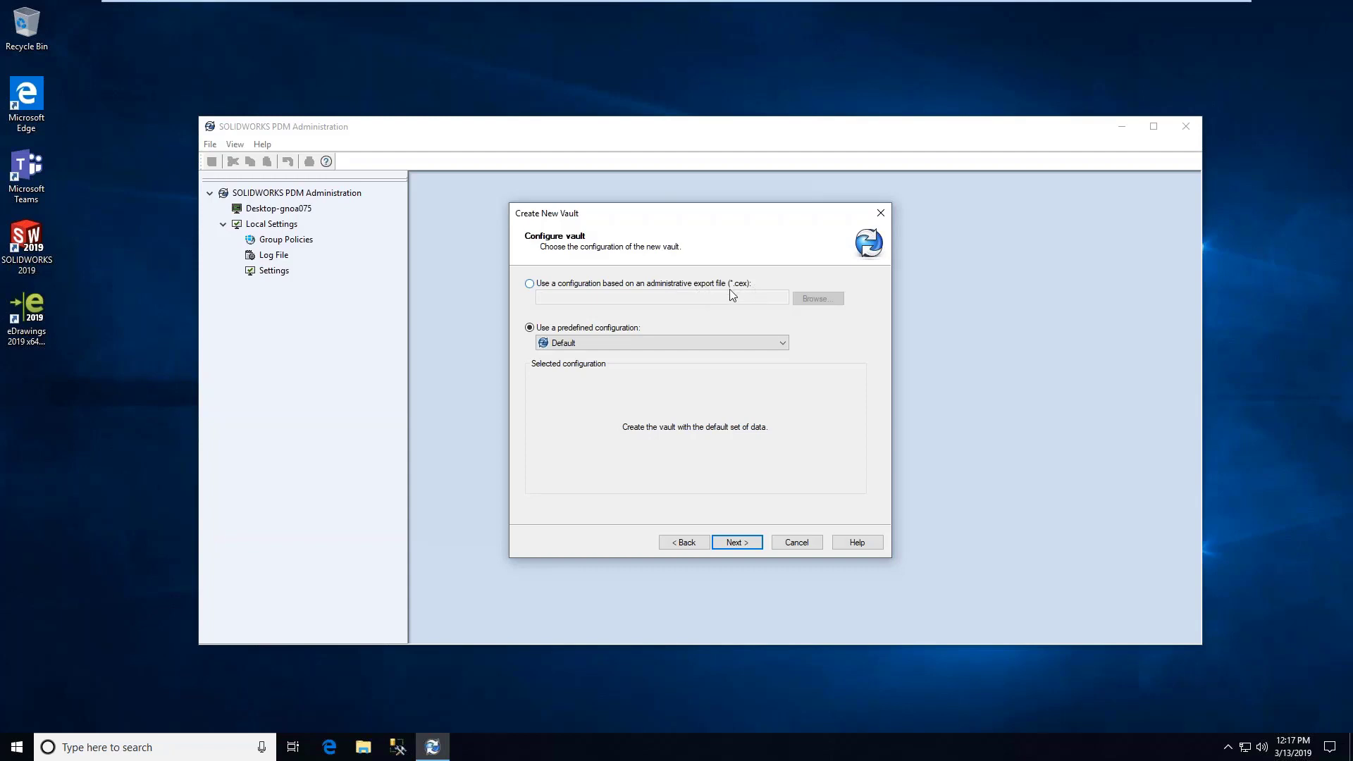
{"action": "left_click", "coordinate": [582, 342]}
{"action": "left_click", "coordinate": [585, 378]}
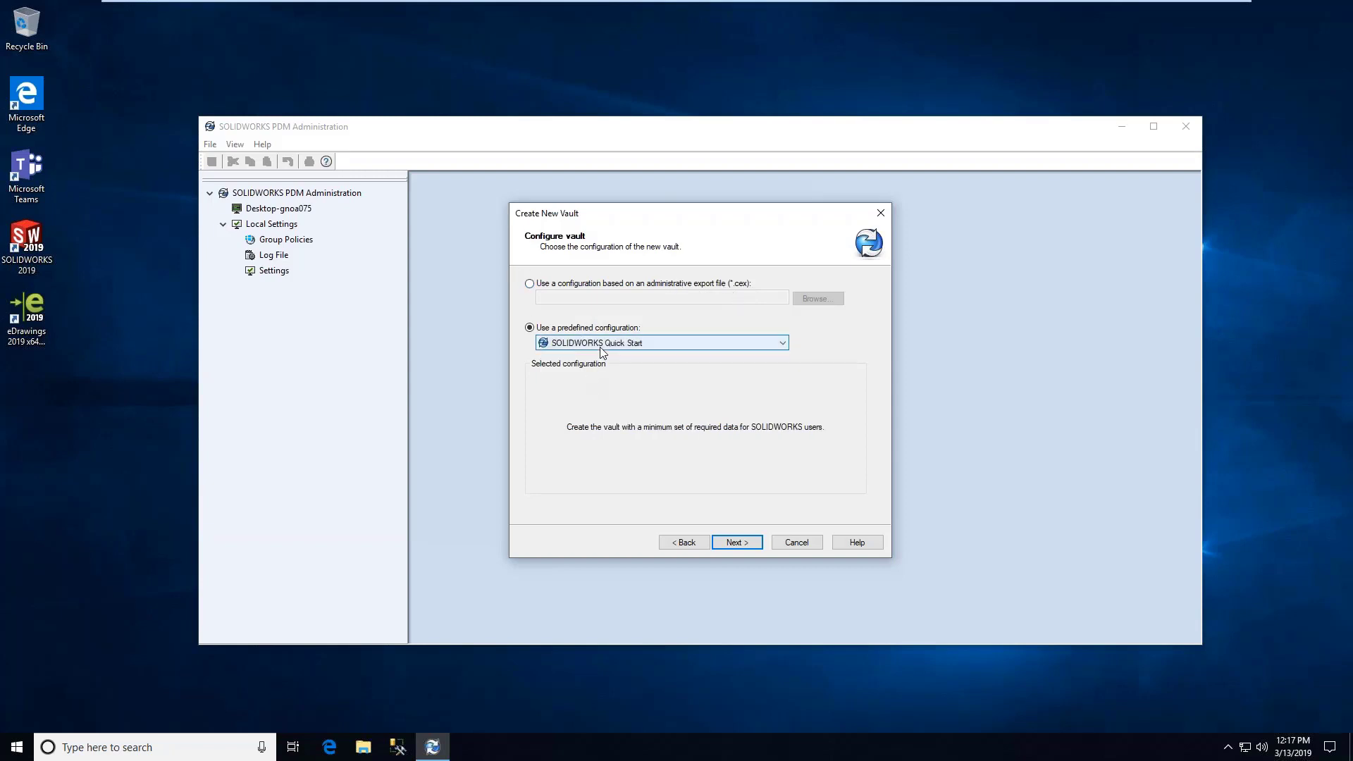
{"action": "left_click", "coordinate": [736, 548]}
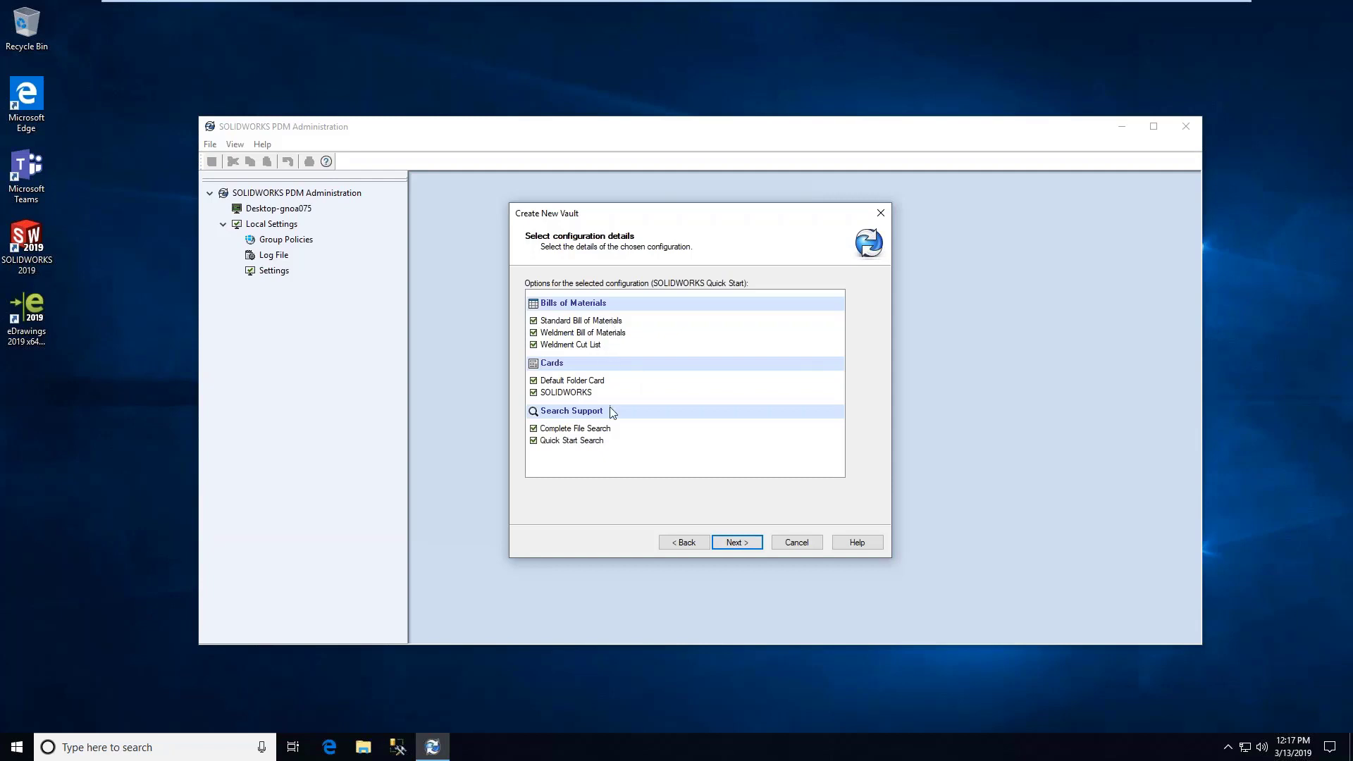
{"action": "left_click", "coordinate": [734, 542]}
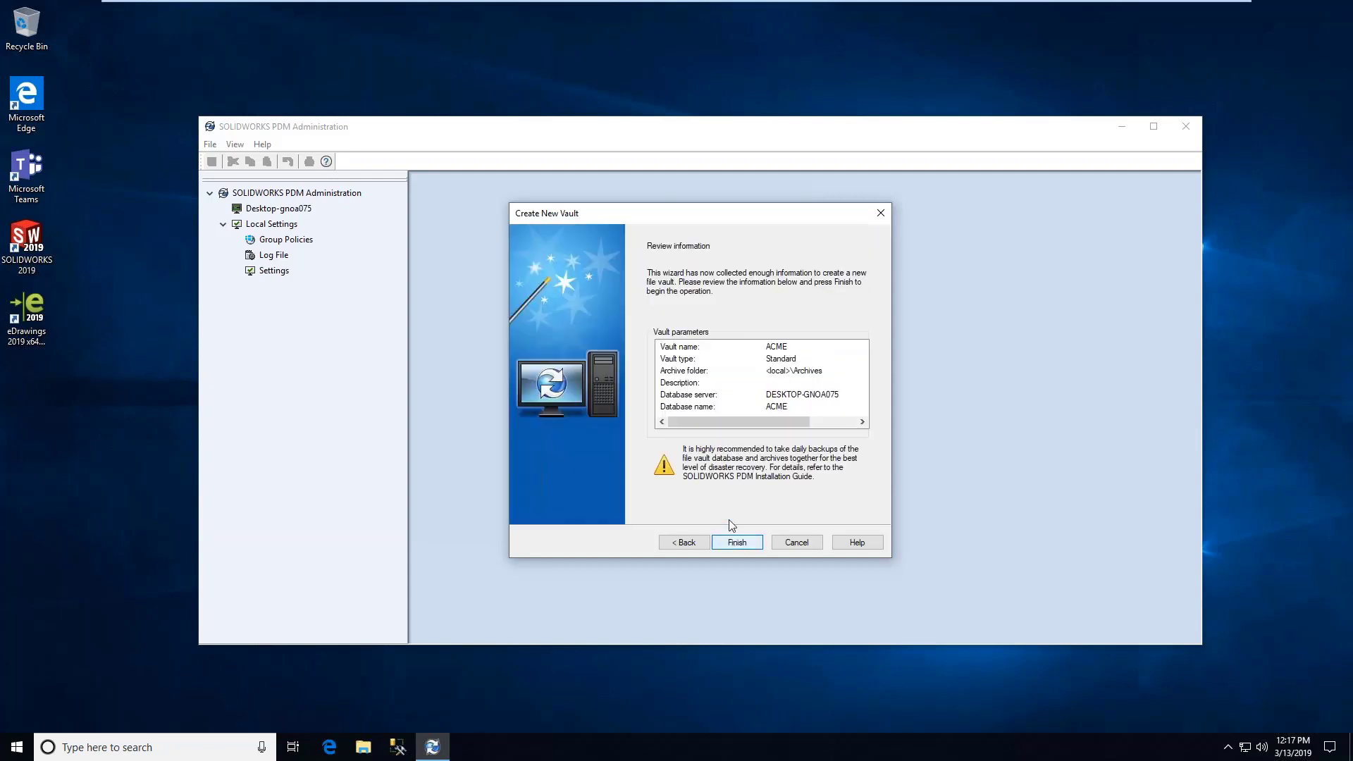
{"action": "left_click", "coordinate": [747, 545]}
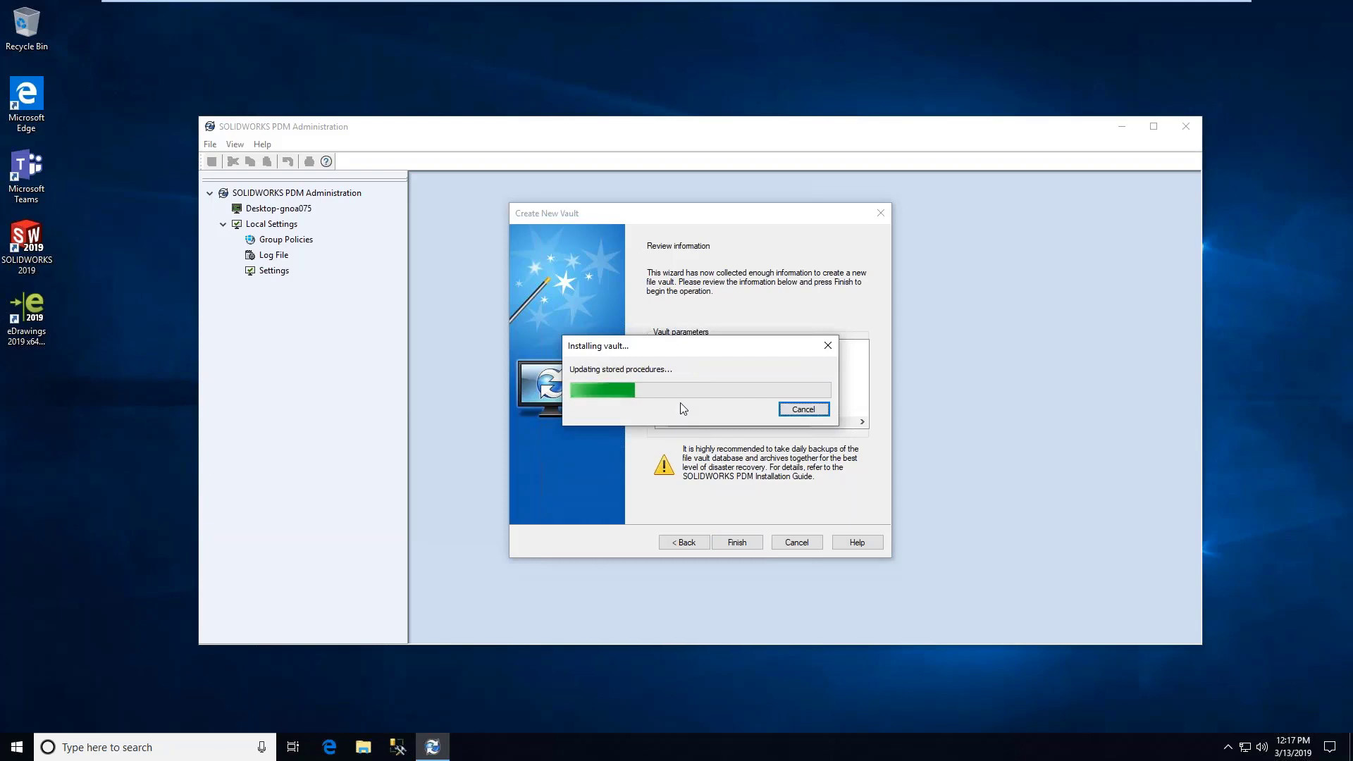
Switch to the running PowerPoint slide show to view the slide on creating a vault.
{"action": "key", "text": "alt+Tab"}
{"action": "key", "text": "alt+Tab"}
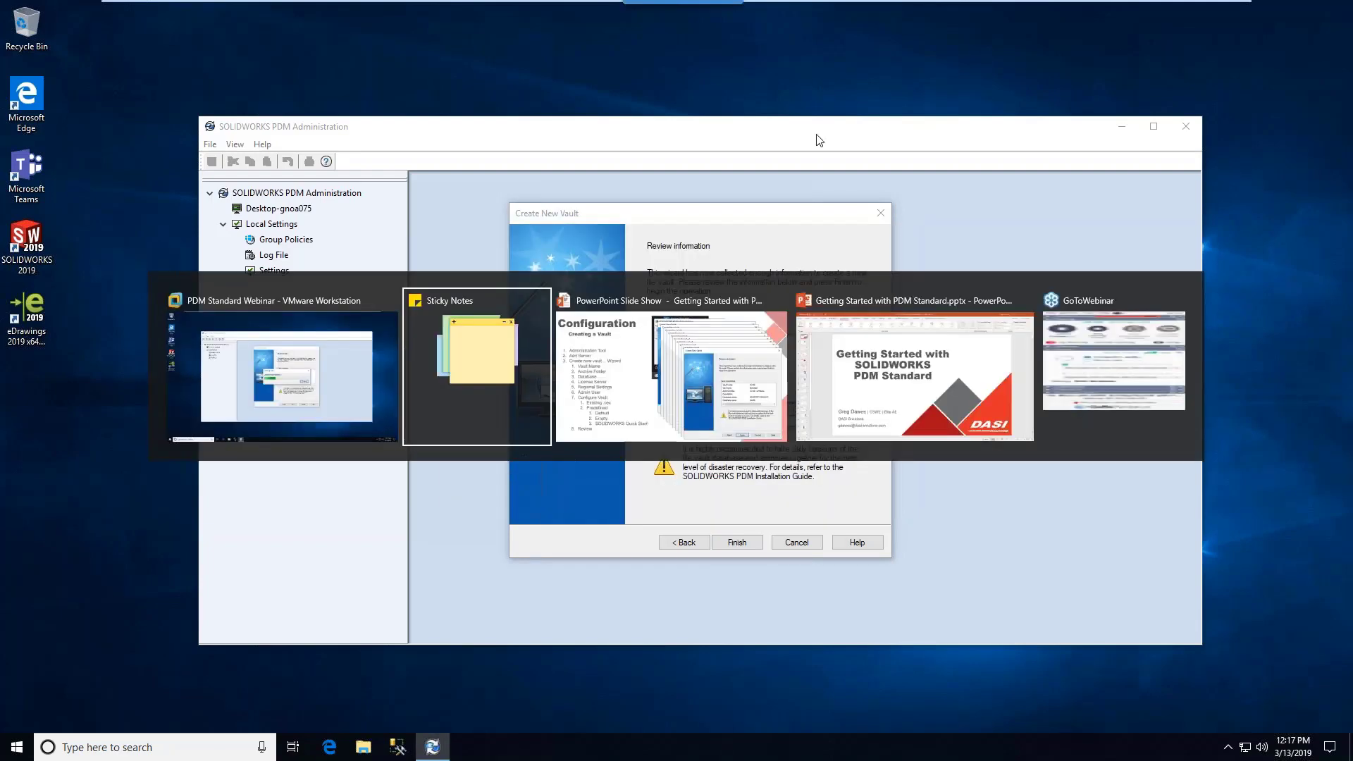
{"action": "left_click", "coordinate": [817, 330]}
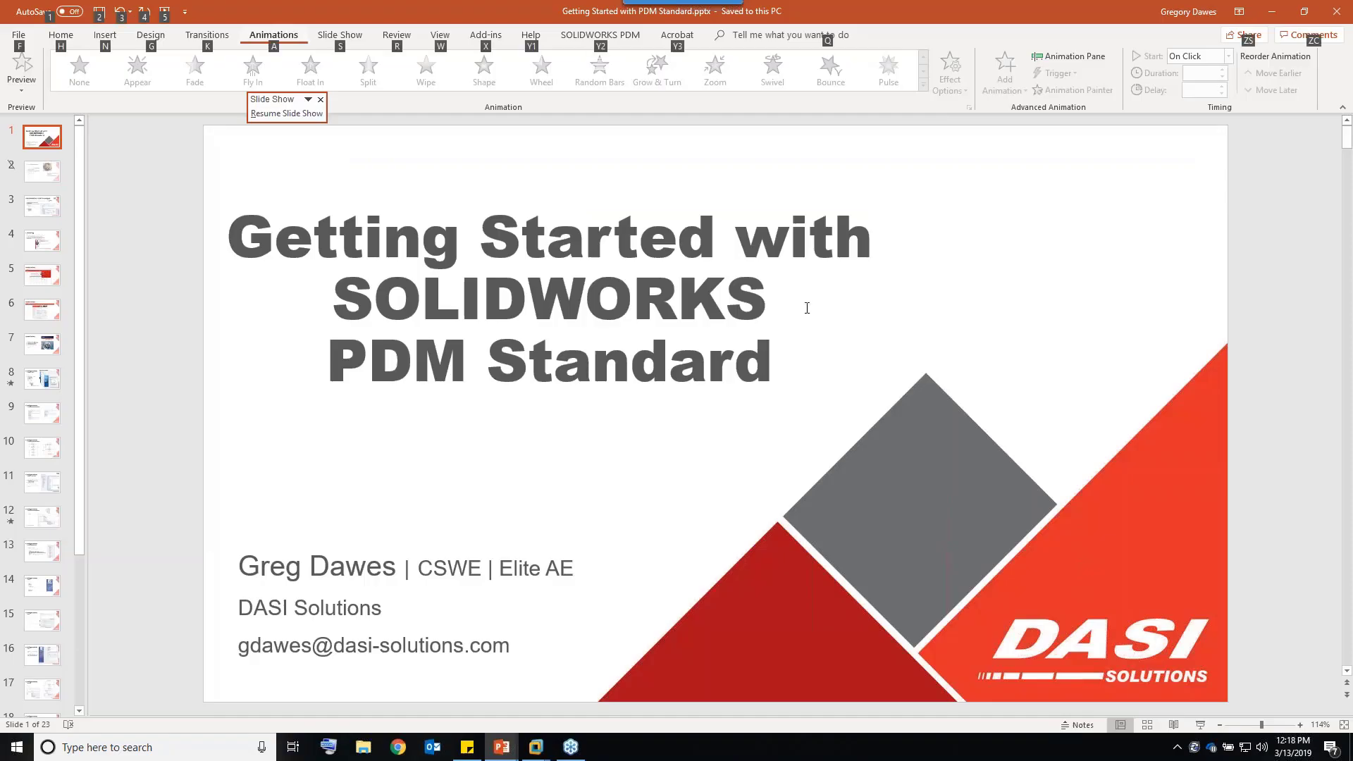
{"action": "key", "text": "alt+Tab"}
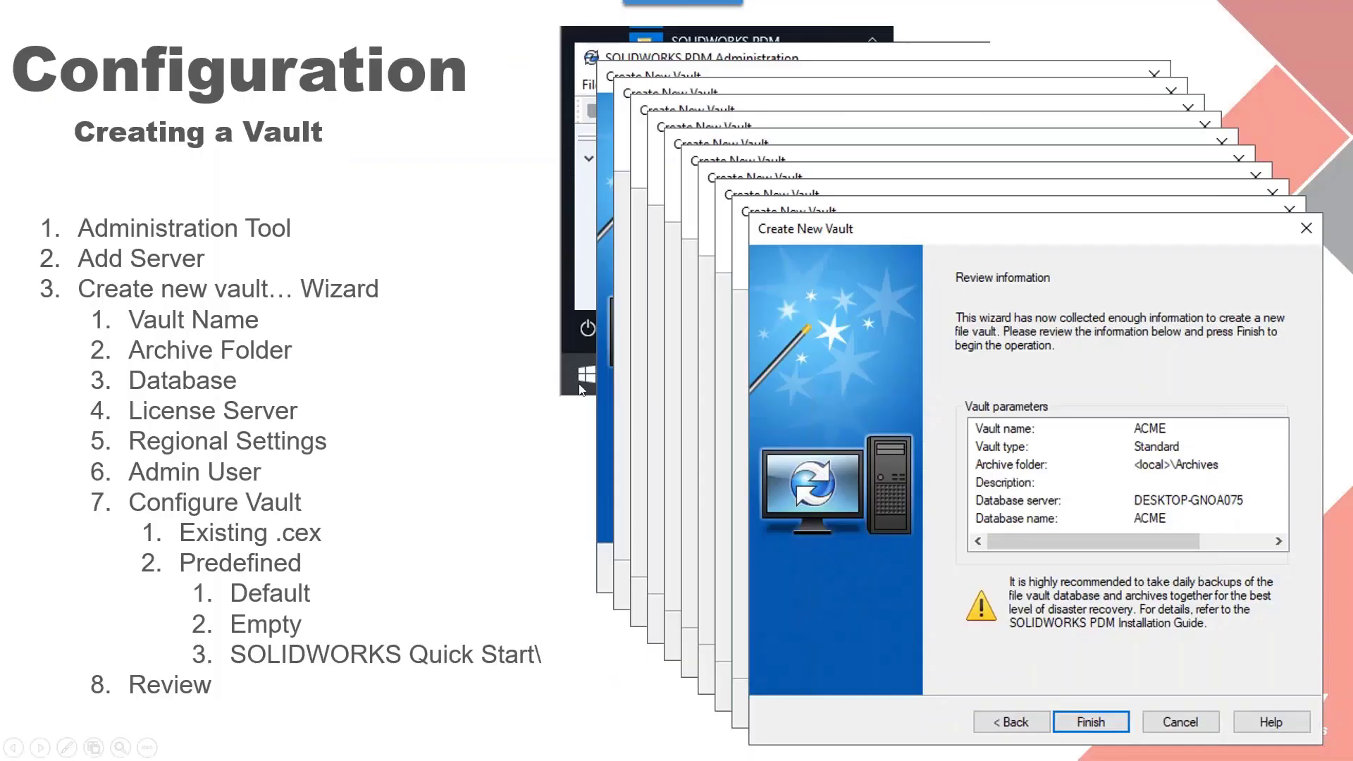
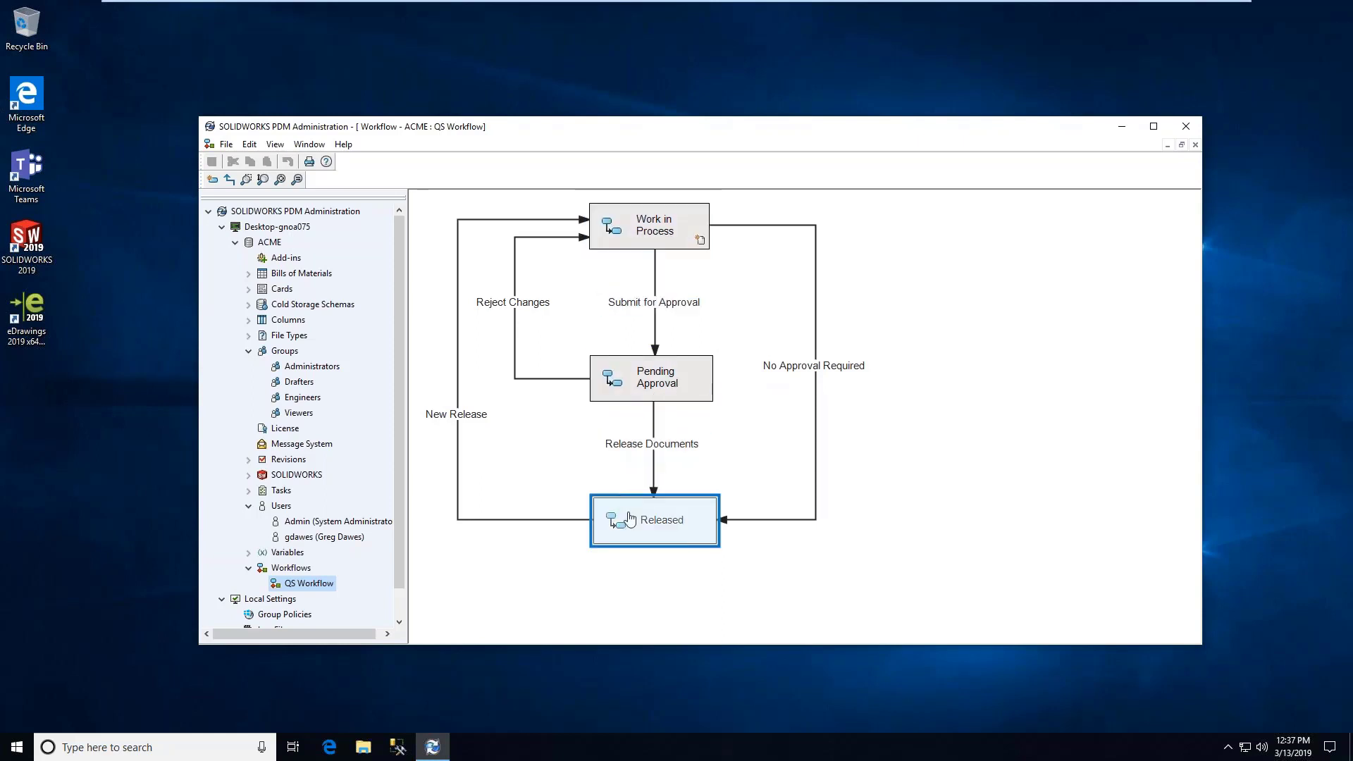
Change the icon of the Work in Process state in QS Workflow to the letter A with a pencil.
{"action": "double_click", "coordinate": [633, 239]}
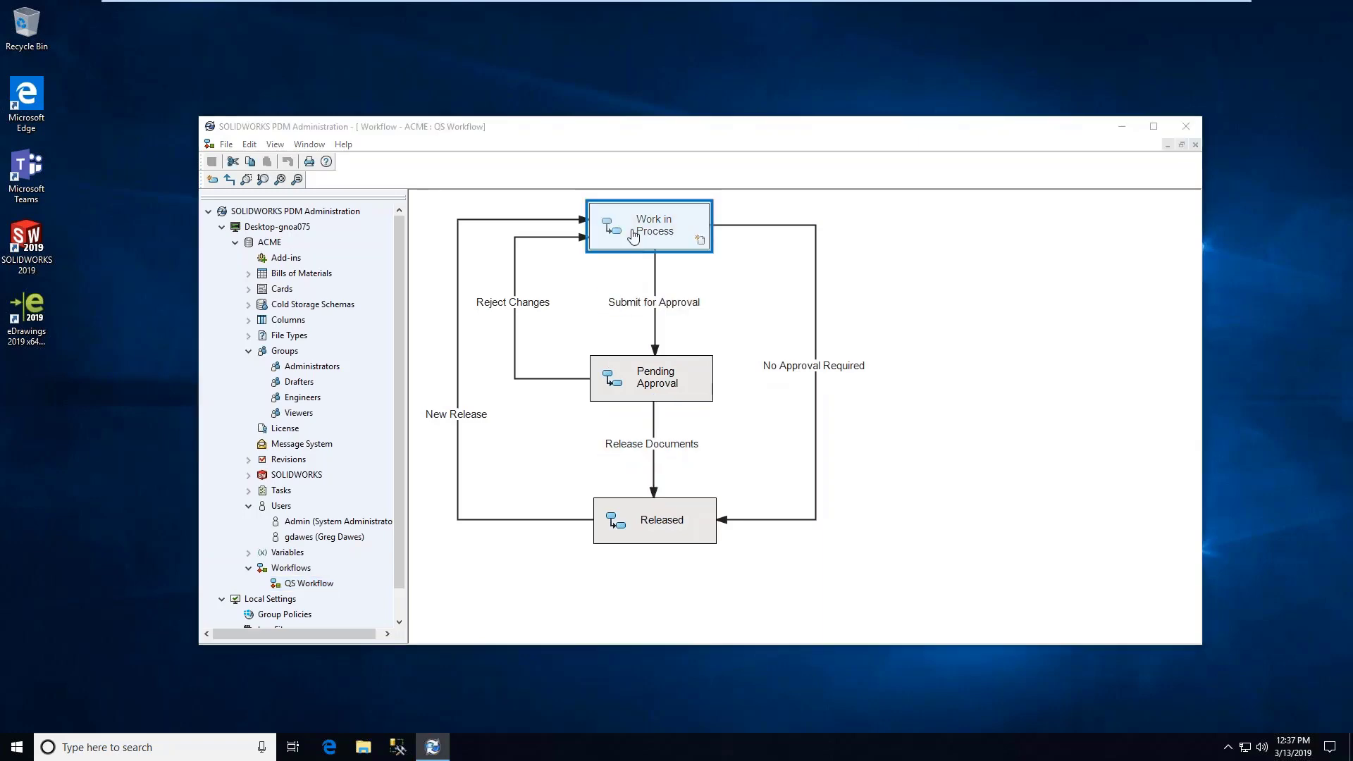
{"action": "left_click", "coordinate": [617, 321]}
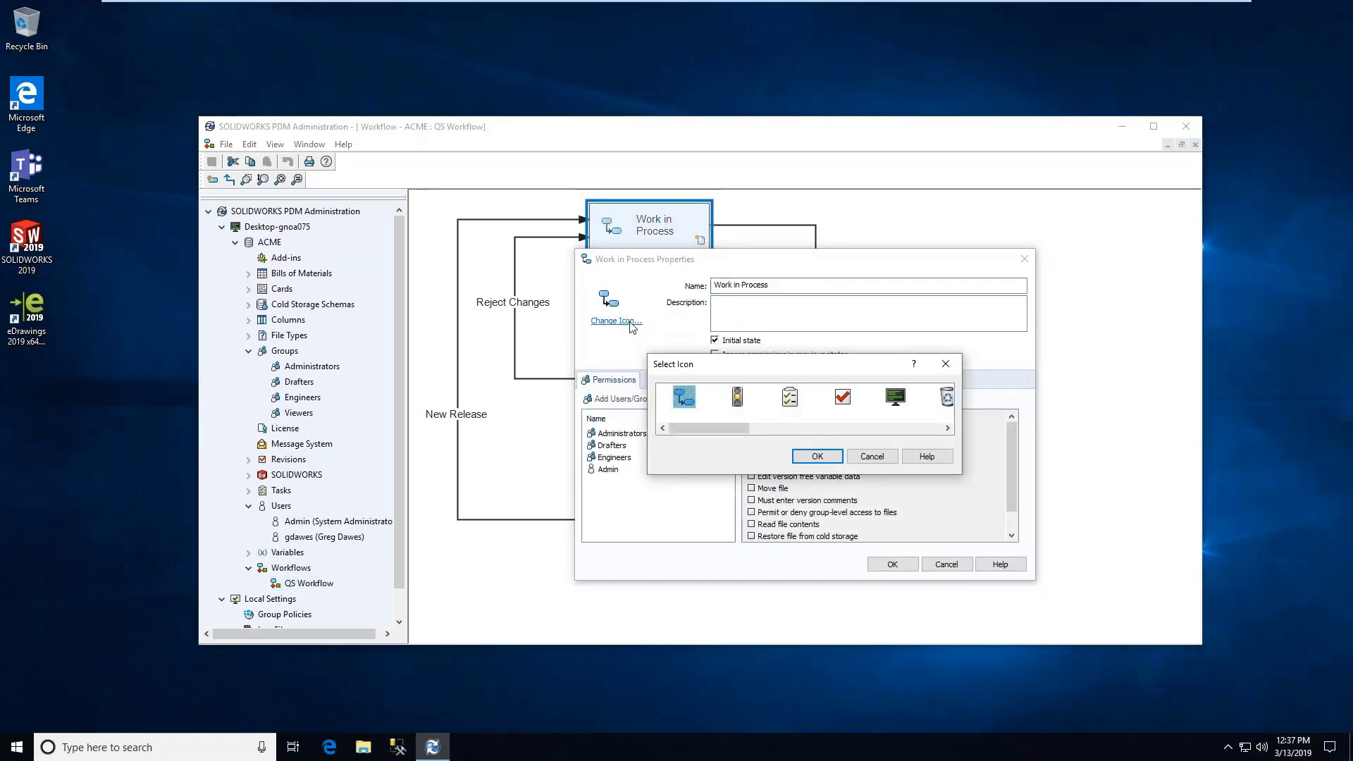
{"action": "left_click_drag", "start_coordinate": [743, 427], "coordinate": [787, 428]}
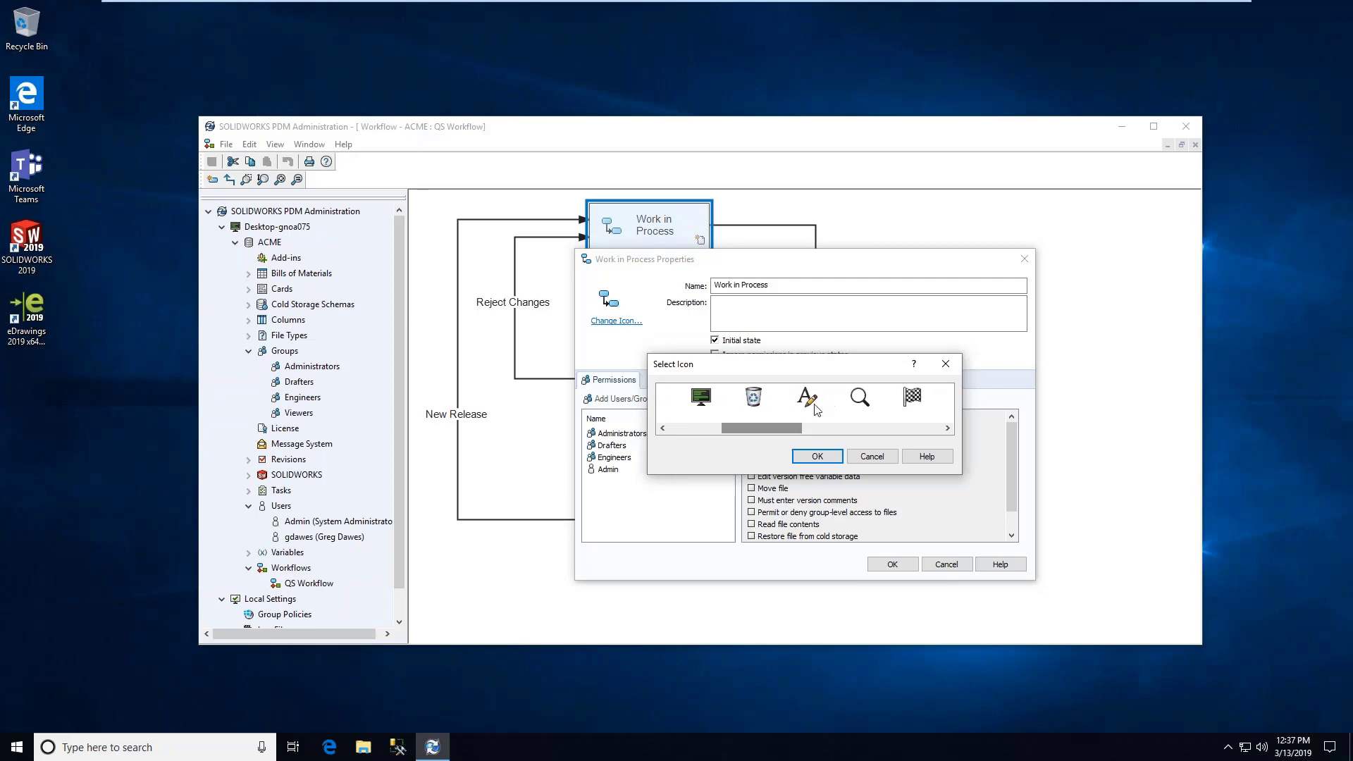
{"action": "left_click", "coordinate": [808, 396]}
{"action": "left_click", "coordinate": [830, 455]}
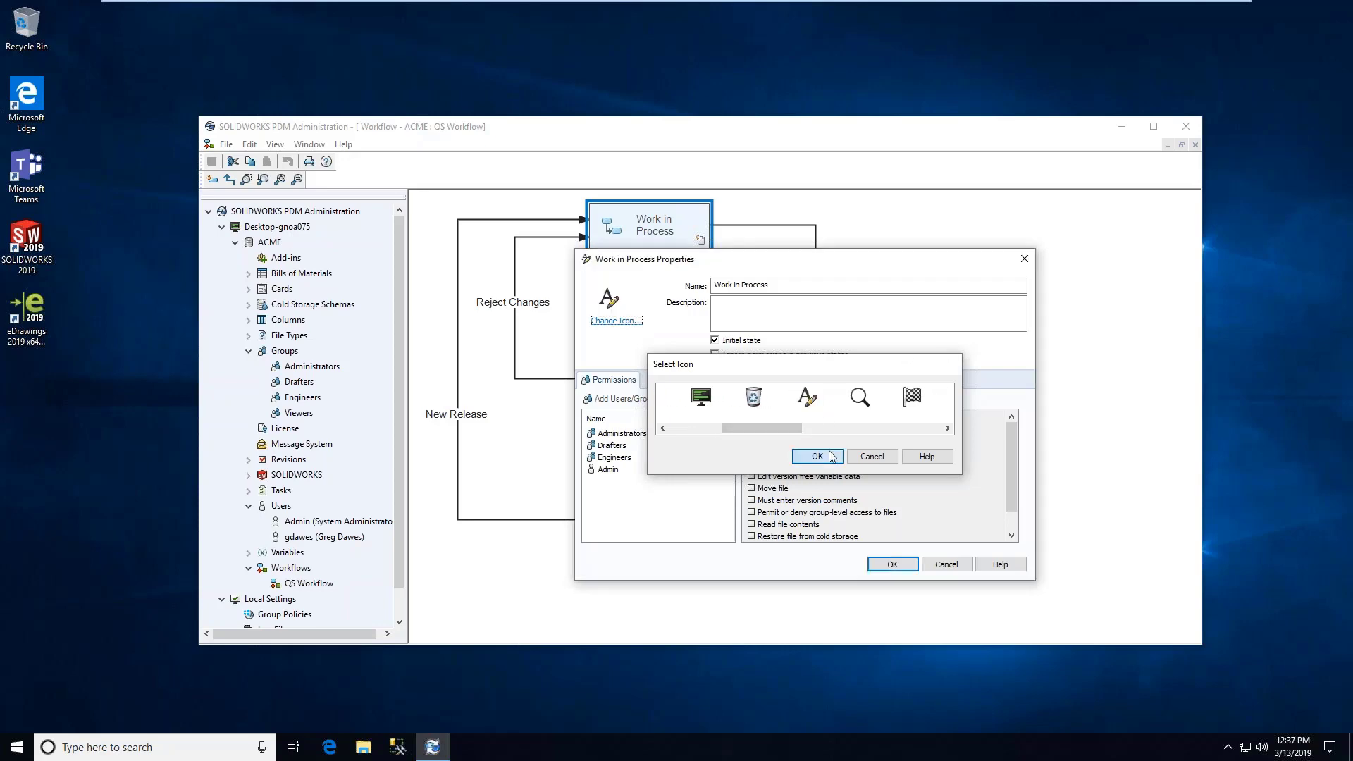
{"action": "left_click", "coordinate": [892, 564]}
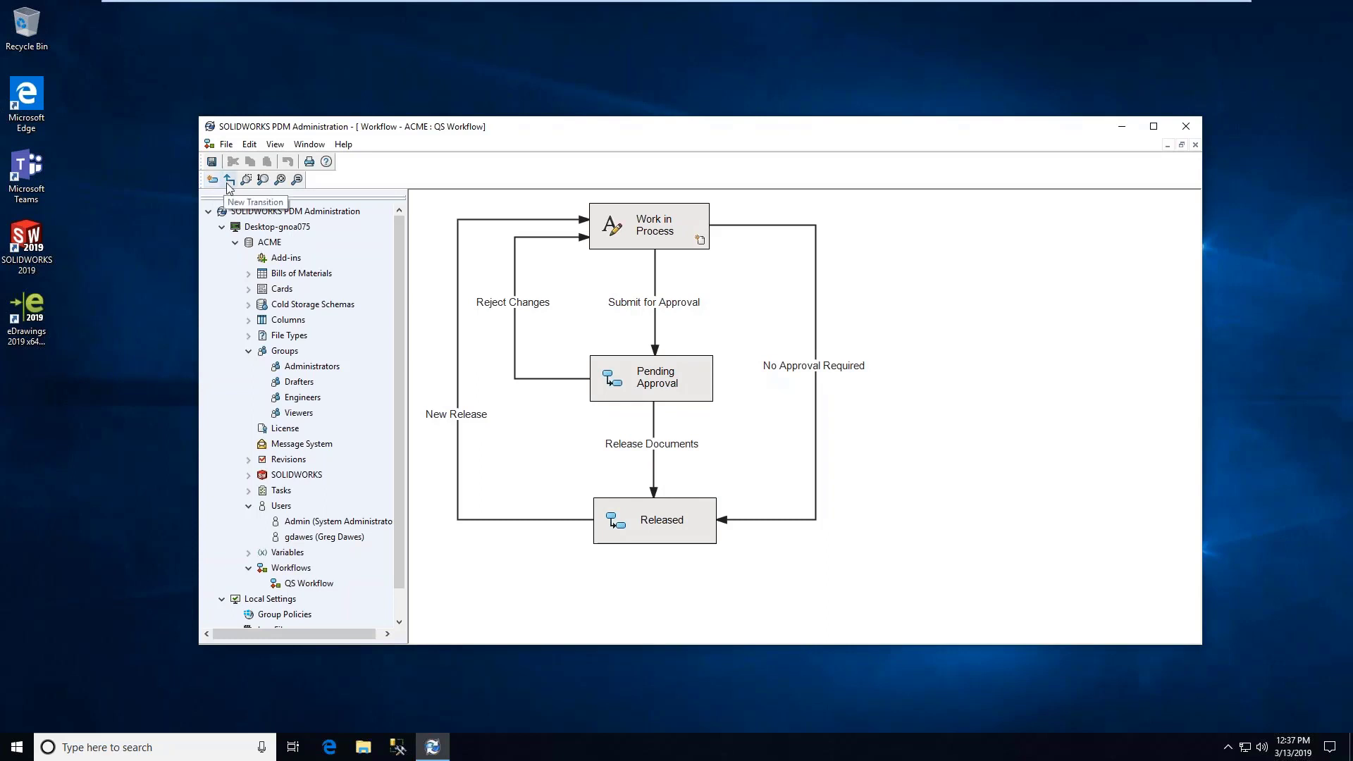
Add a new state named Obsolete with the recycle bin icon in the empty area beside the No Approval Required transition.
{"action": "right_click", "coordinate": [930, 424]}
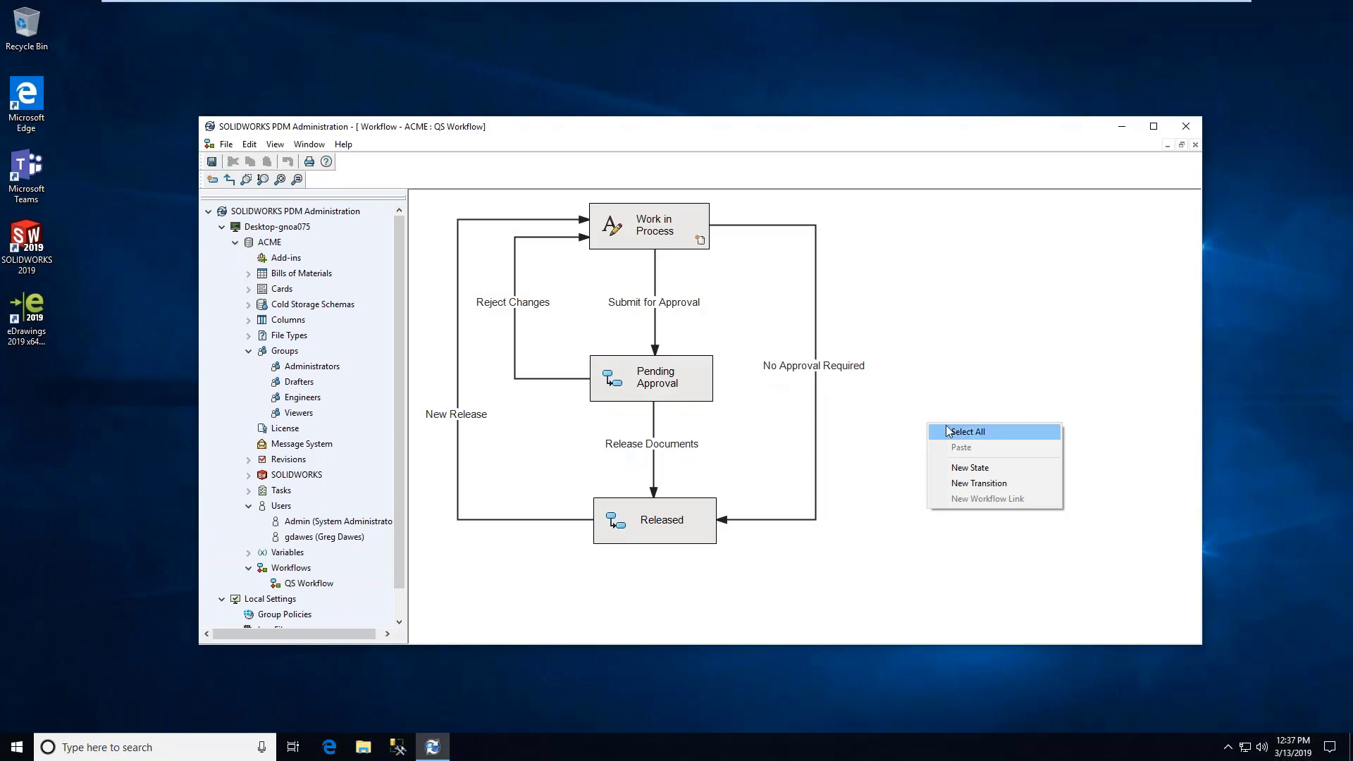
{"action": "left_click", "coordinate": [969, 467]}
{"action": "type", "text": "Obsolete"}
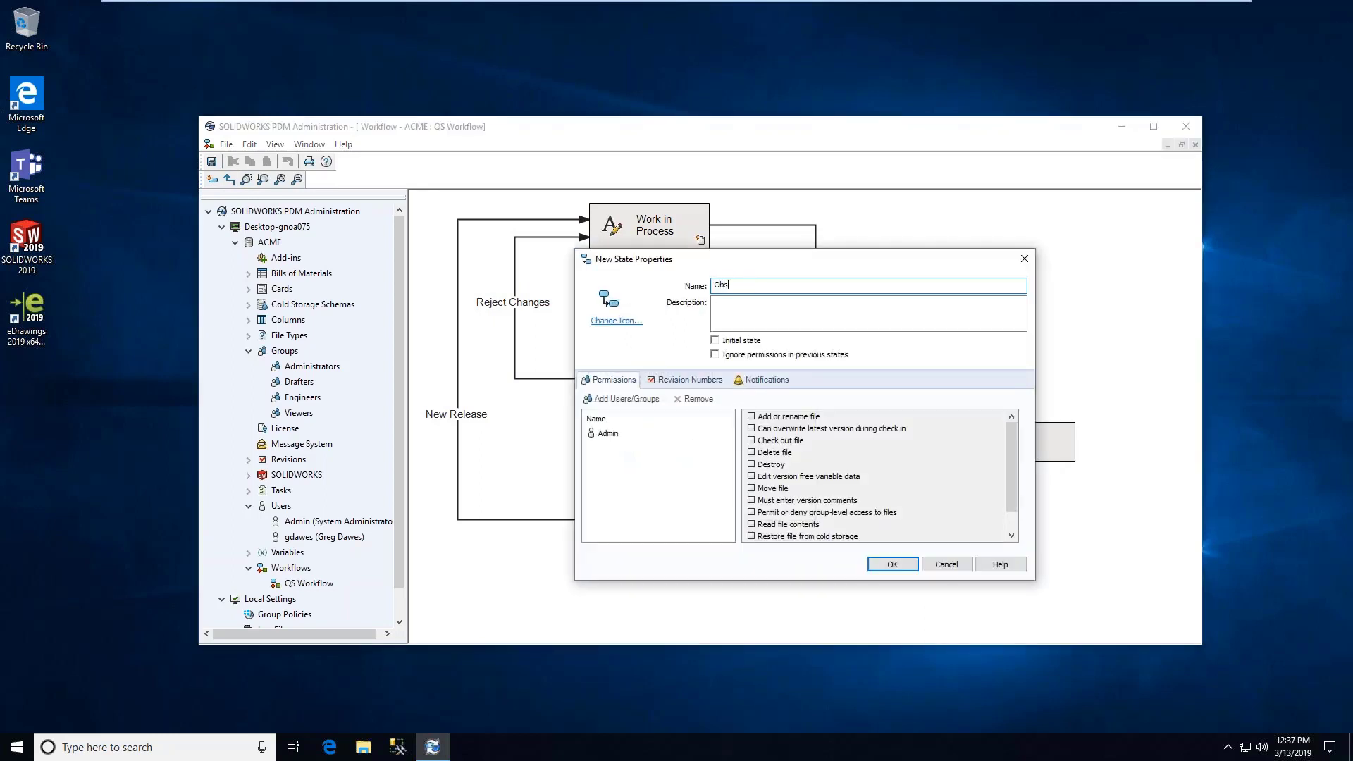
{"action": "left_click", "coordinate": [617, 322]}
{"action": "left_click", "coordinate": [946, 396]}
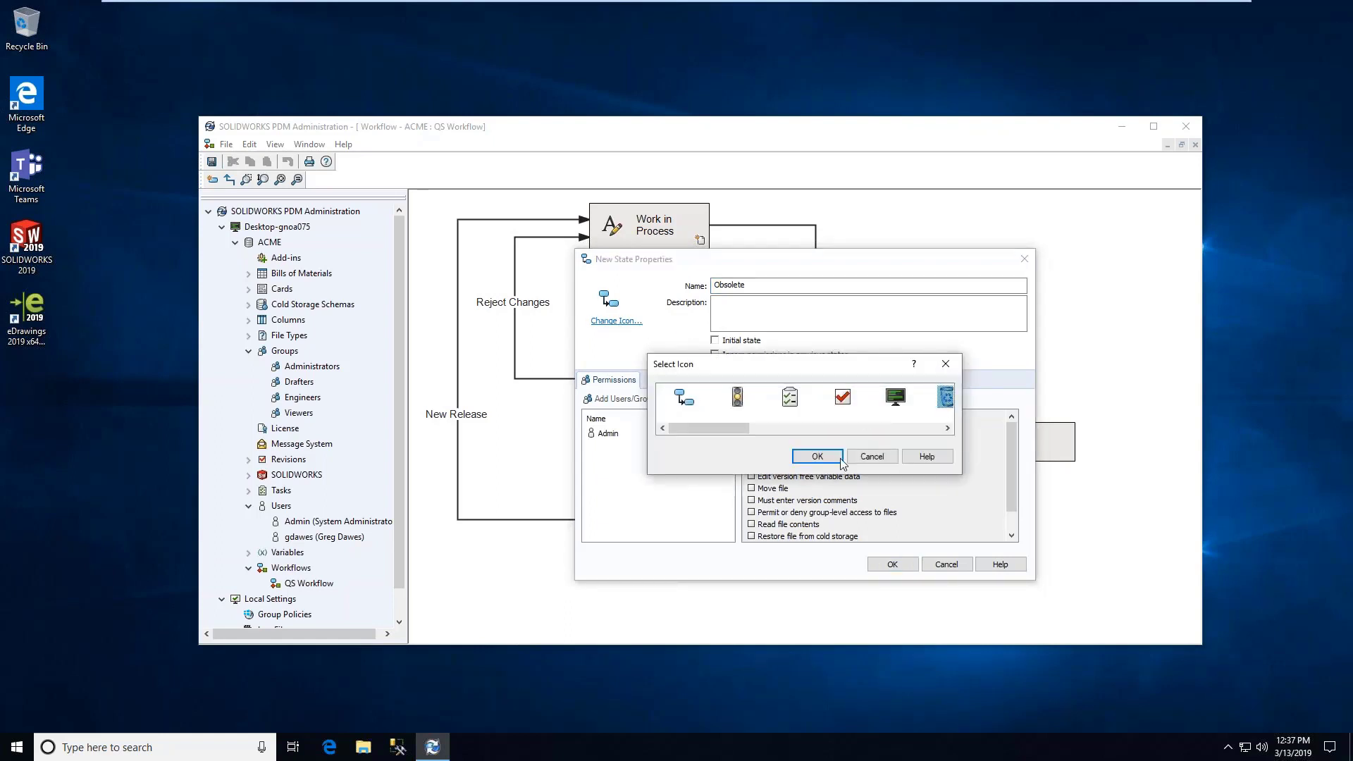
{"action": "left_click", "coordinate": [818, 456]}
{"action": "left_click", "coordinate": [884, 566]}
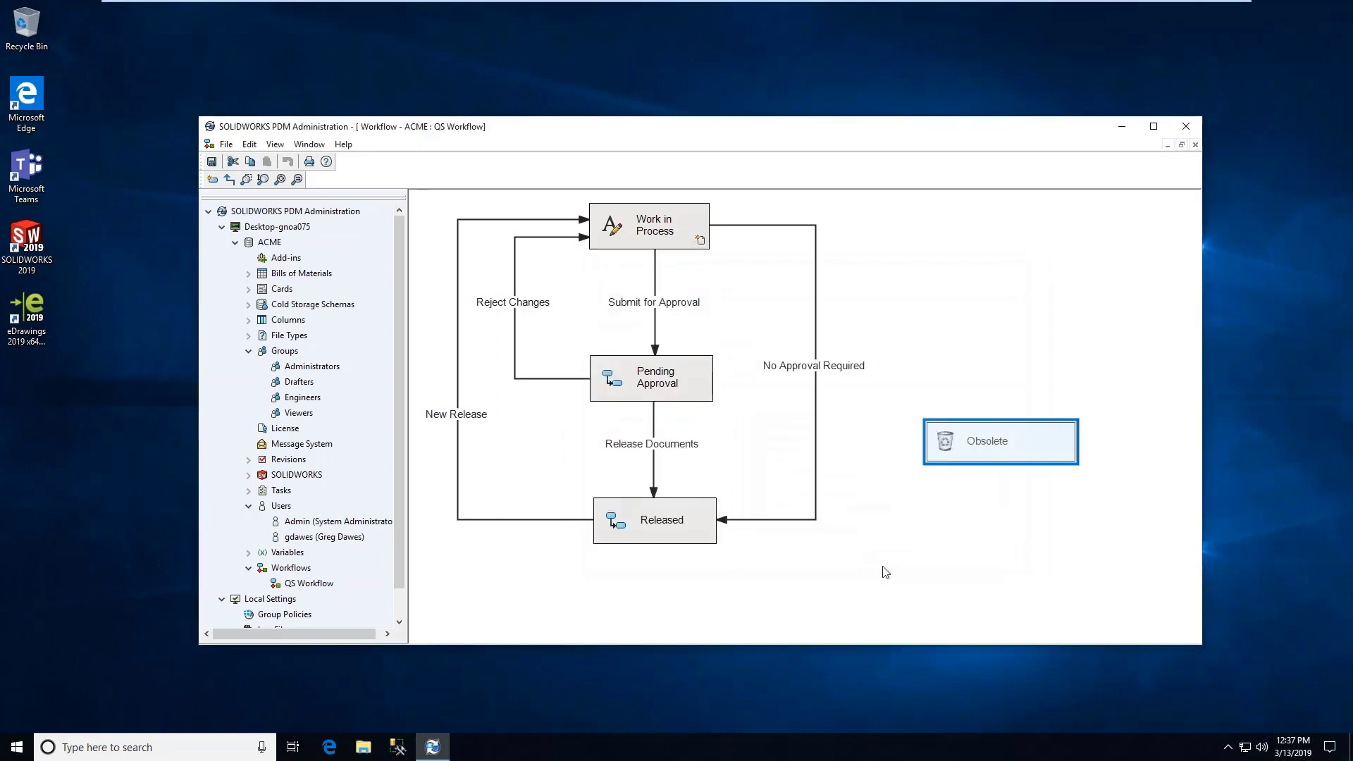
Add a transition named Make Obsolete from the Released state to the Obsolete state.
{"action": "right_click", "coordinate": [863, 499]}
{"action": "left_click", "coordinate": [907, 562]}
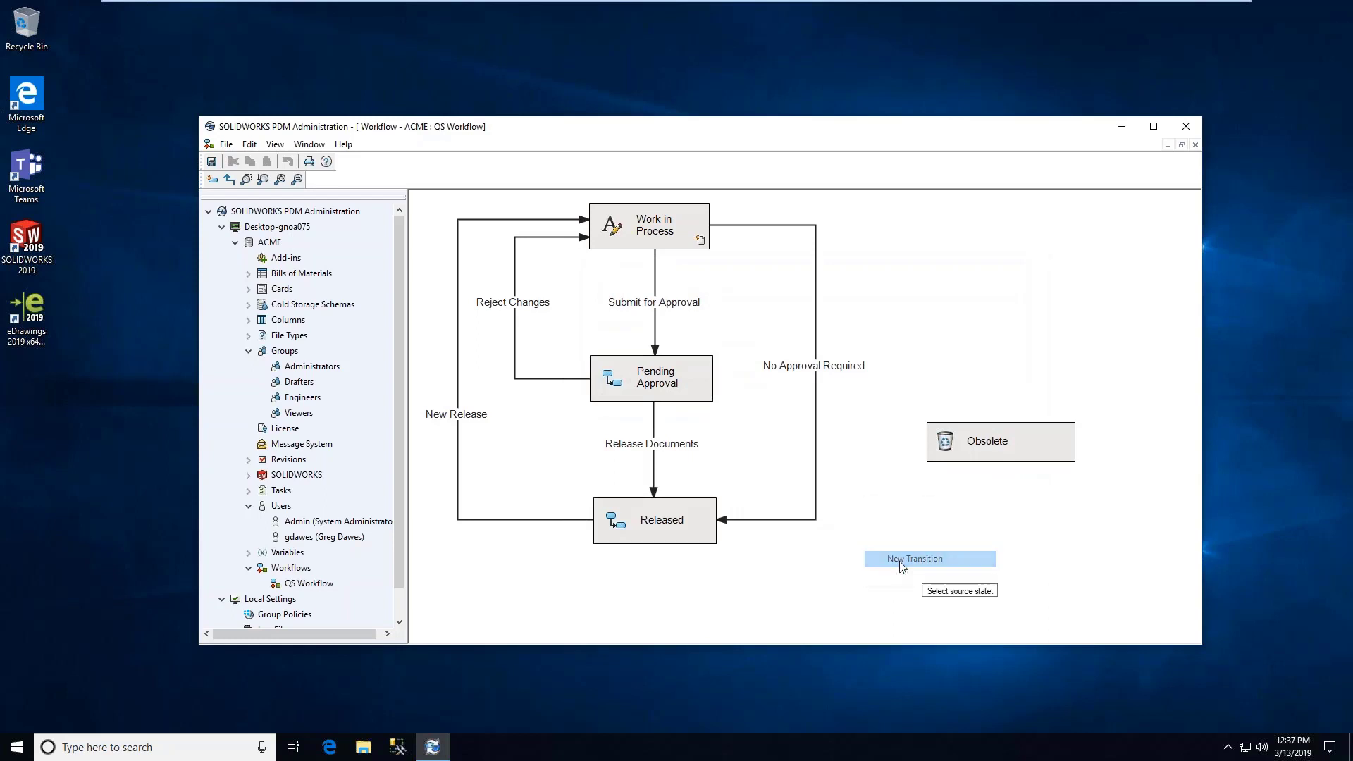
{"action": "left_click", "coordinate": [666, 530]}
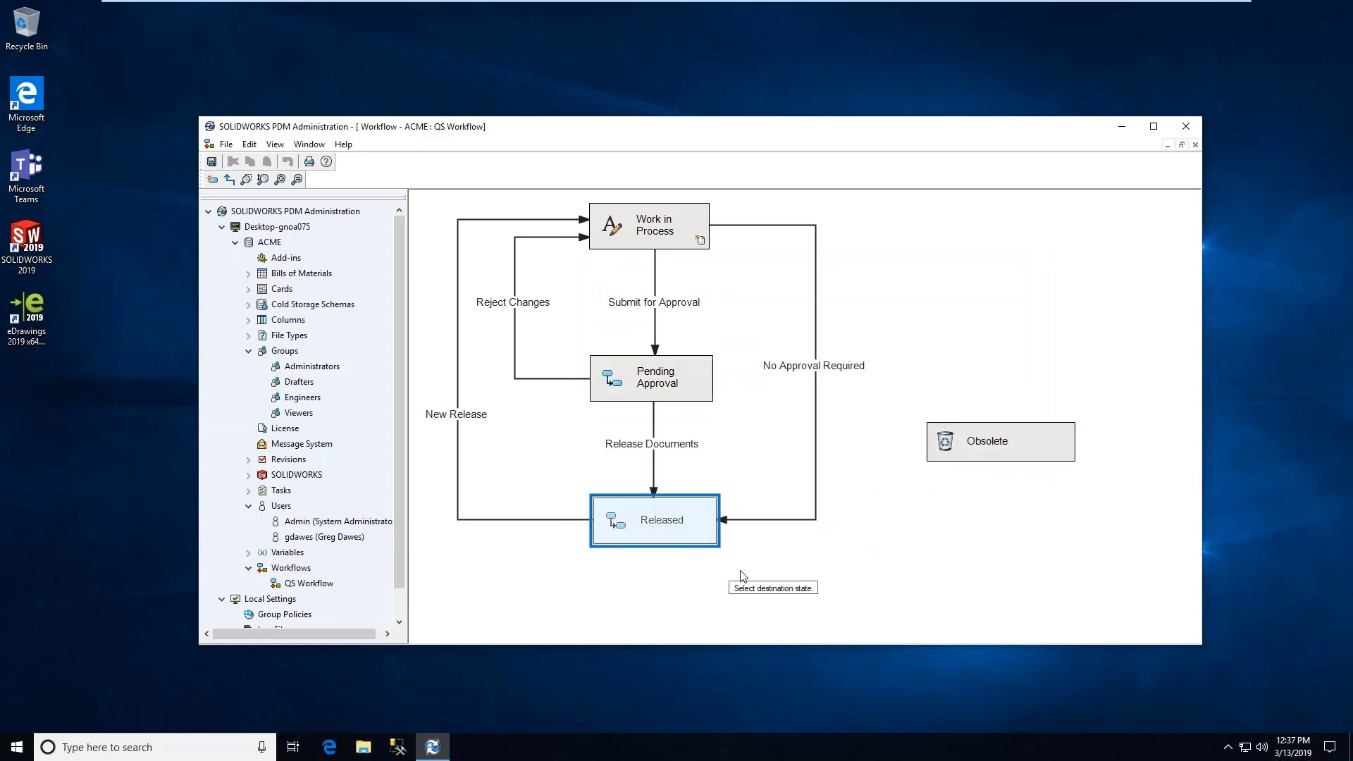
{"action": "left_click", "coordinate": [1018, 458]}
{"action": "type", "text": "Make Obsolete"}
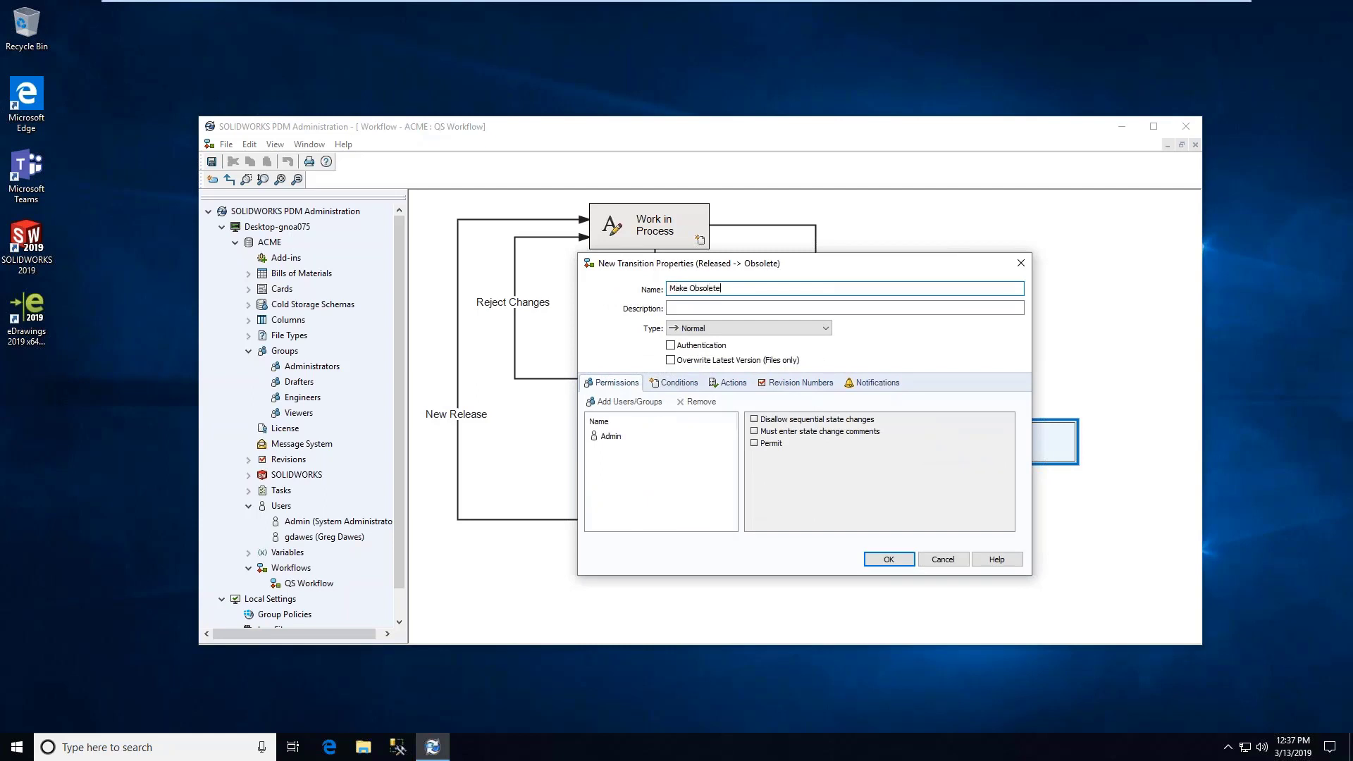
{"action": "key", "text": "Return"}
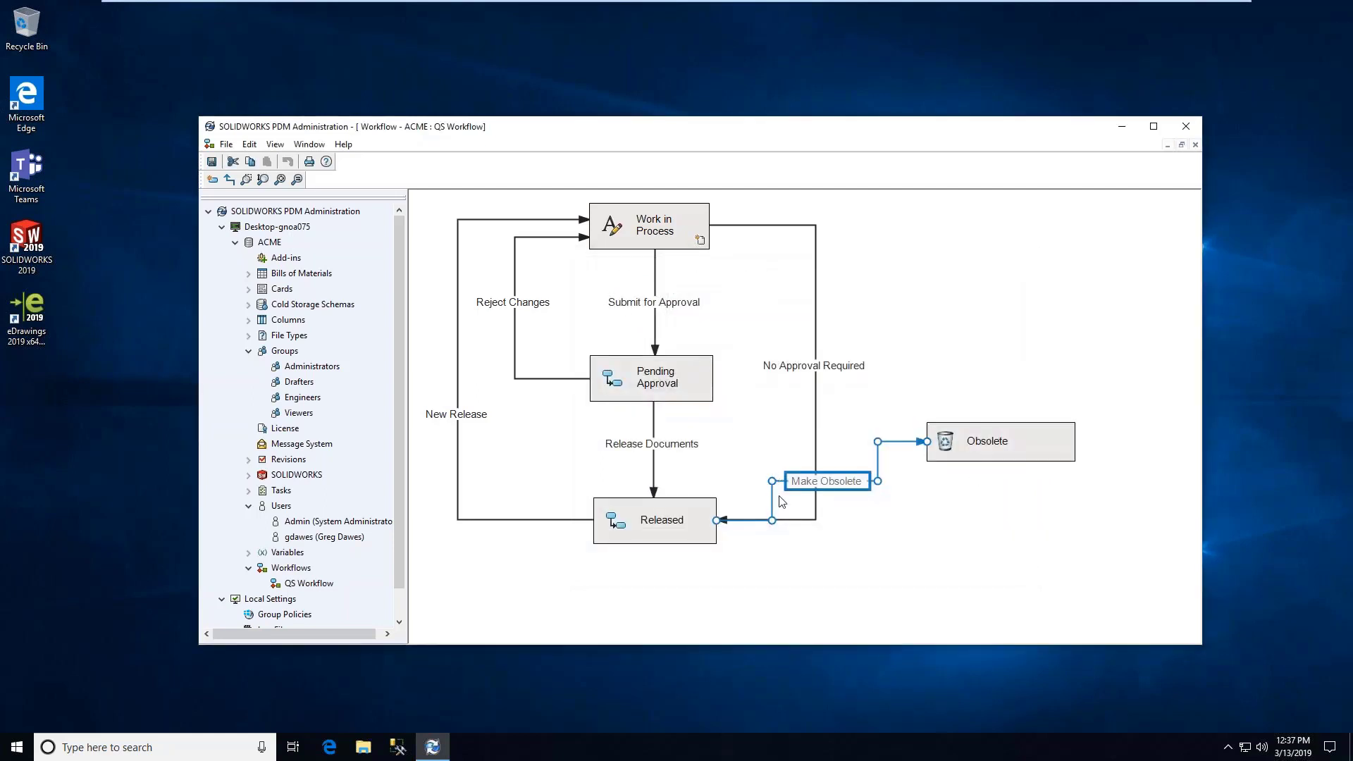
Move the Obsolete state below Released with a gap between them, and reposition the Make Obsolete label and line in that gap.
{"action": "left_click_drag", "start_coordinate": [959, 467], "coordinate": [625, 629]}
{"action": "left_click", "coordinate": [826, 481]}
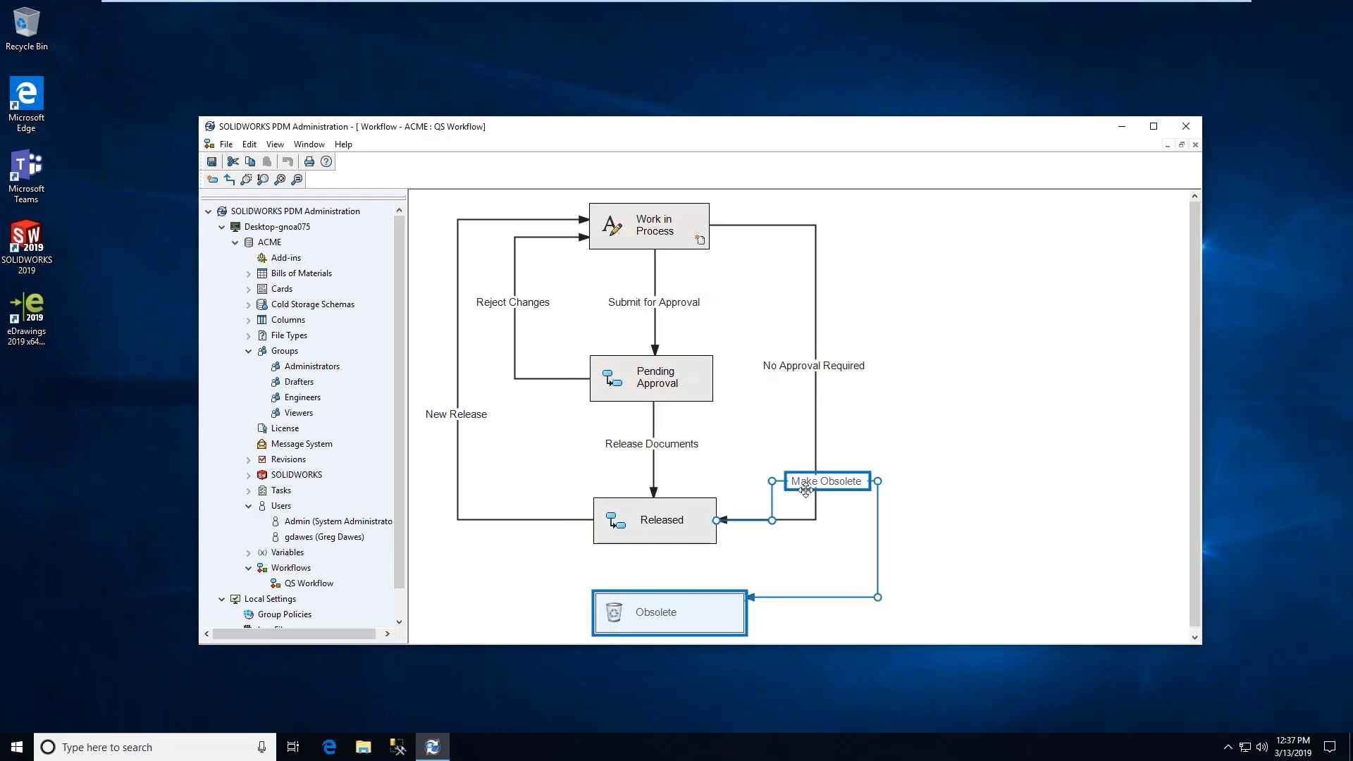
{"action": "left_click_drag", "start_coordinate": [775, 481], "coordinate": [772, 551]}
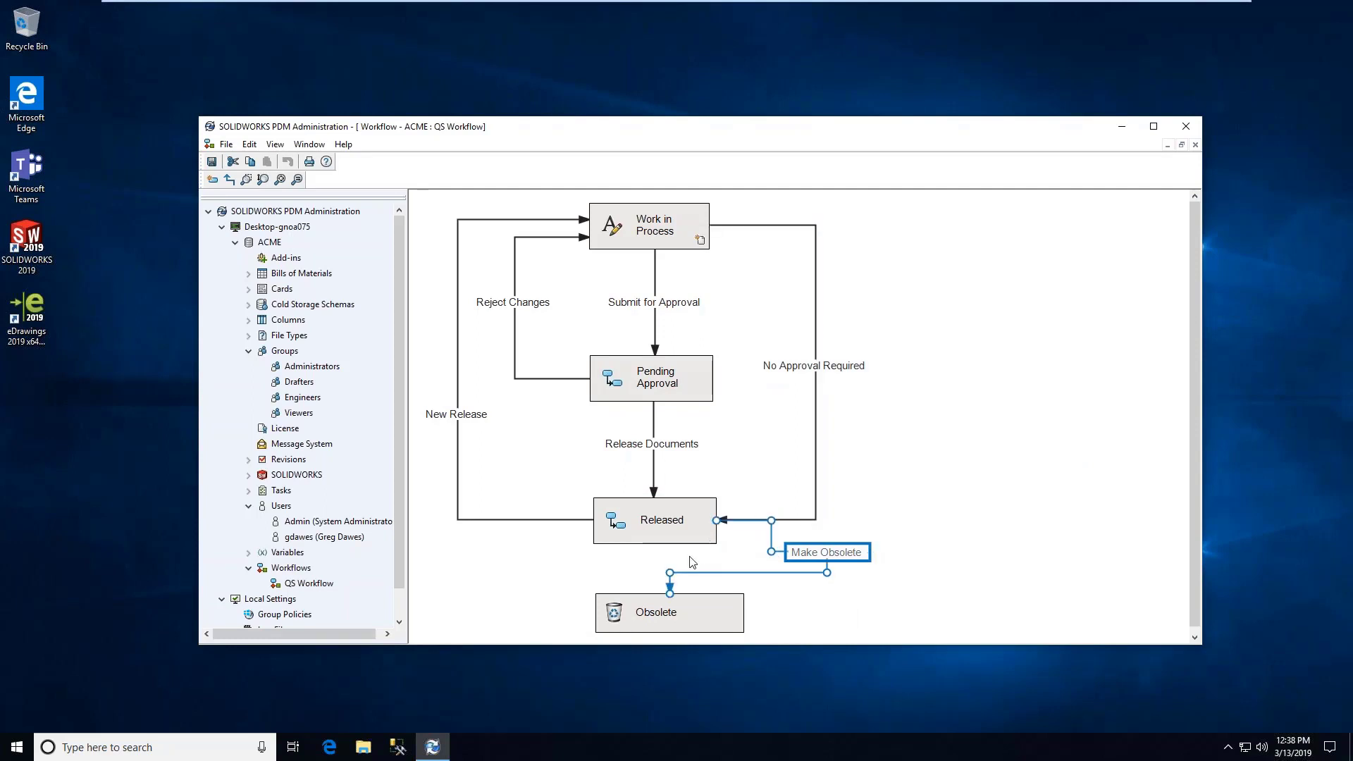
{"action": "scroll", "coordinate": [845, 537], "scroll_direction": "down", "scroll_amount": 1, "text": "ctrl"}
{"action": "left_click", "coordinate": [633, 520]}
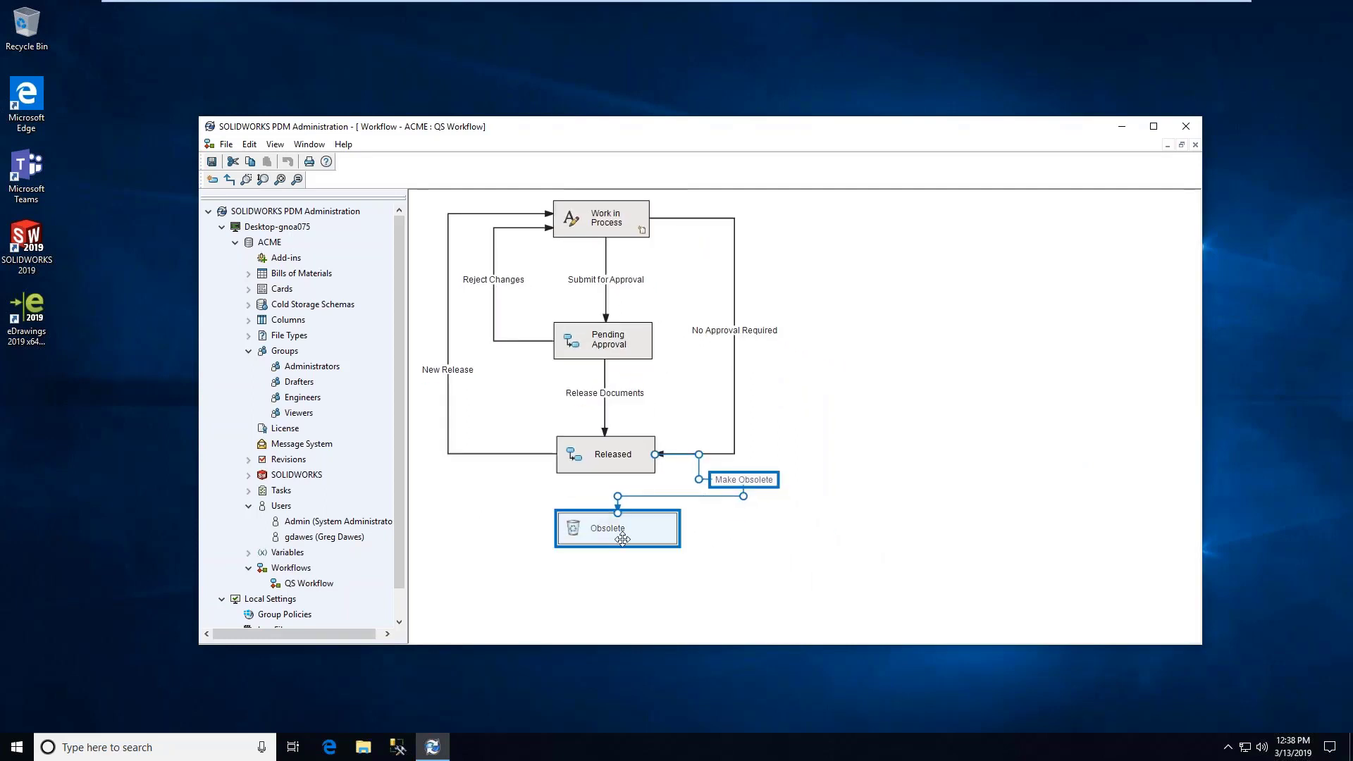
{"action": "left_click_drag", "start_coordinate": [634, 520], "coordinate": [633, 560]}
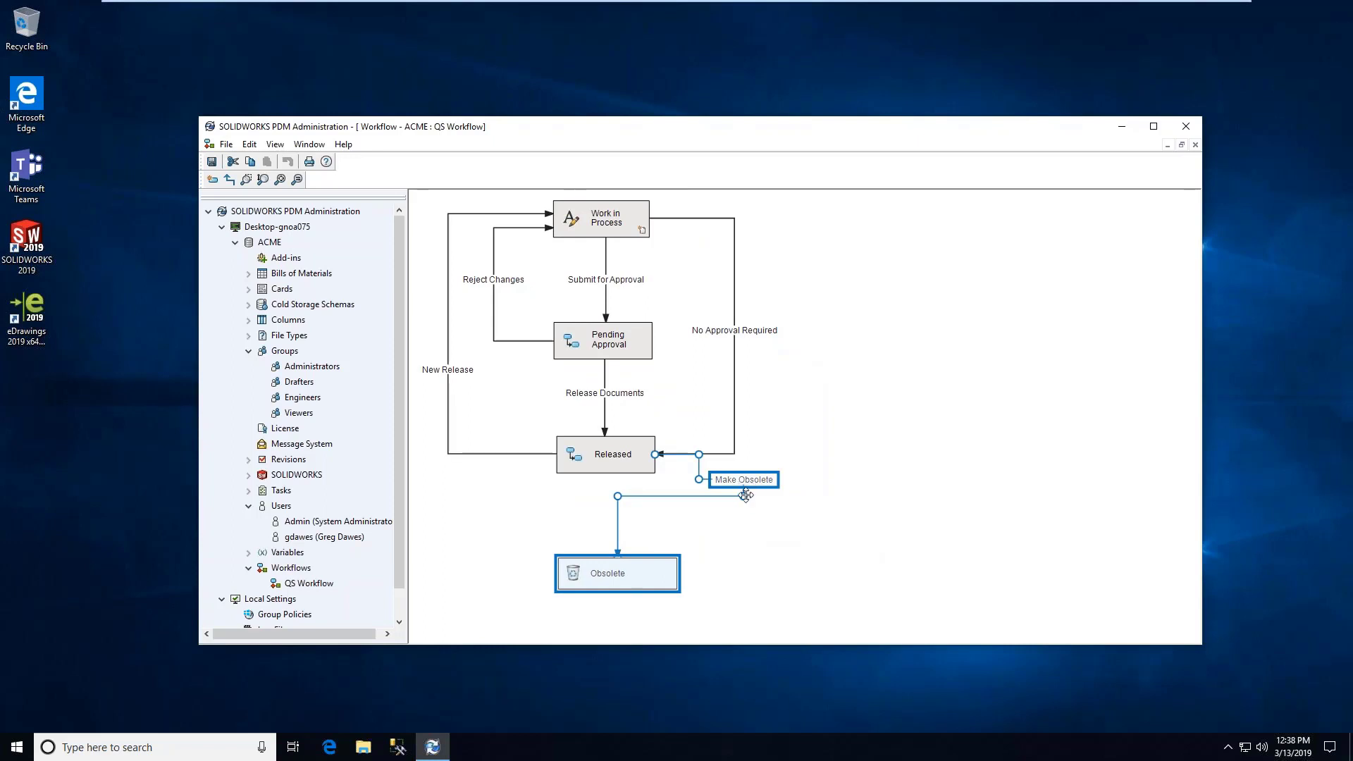
{"action": "left_click", "coordinate": [692, 468]}
{"action": "left_click_drag", "start_coordinate": [632, 496], "coordinate": [632, 519]}
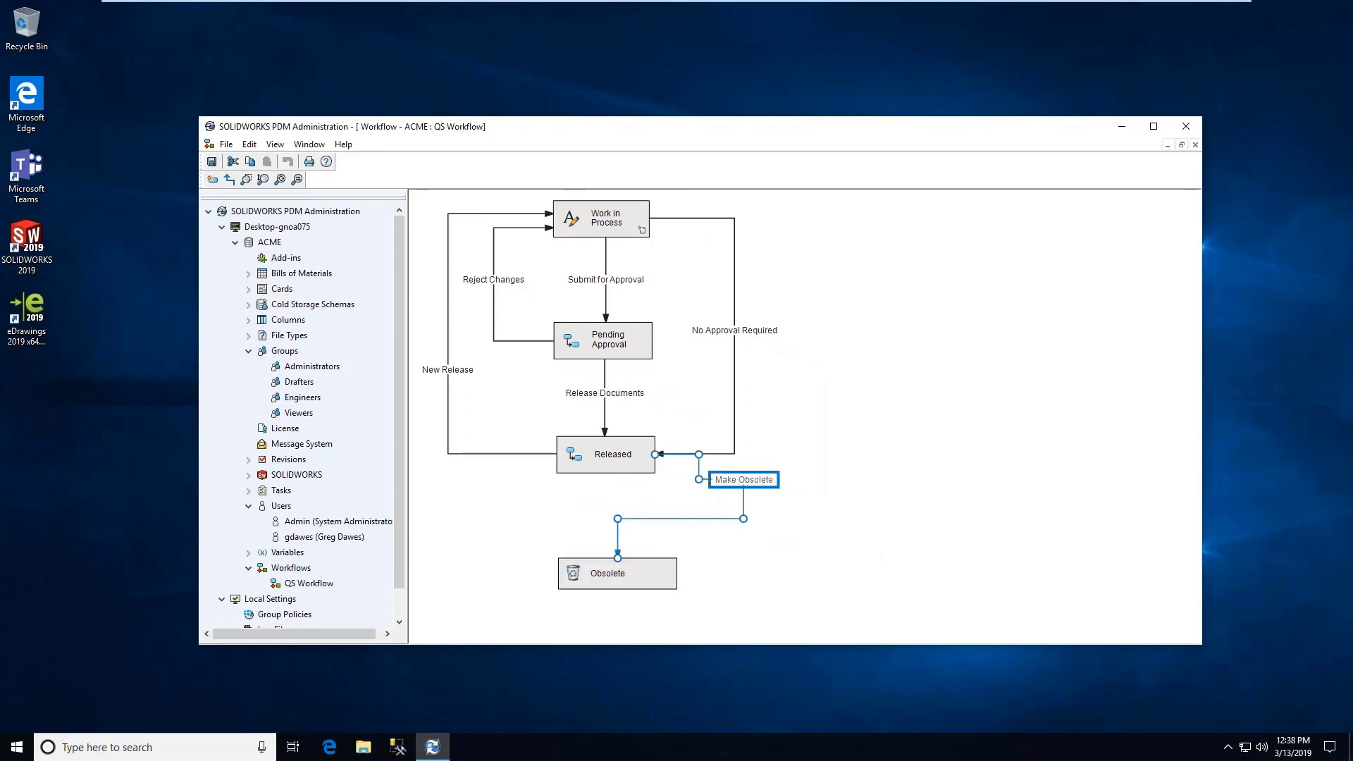
Reattach the Make Obsolete transition to the underside of Released and align it as a short straight vertical link to Obsolete.
{"action": "left_click_drag", "start_coordinate": [656, 456], "coordinate": [622, 480]}
{"action": "left_click", "coordinate": [771, 485]}
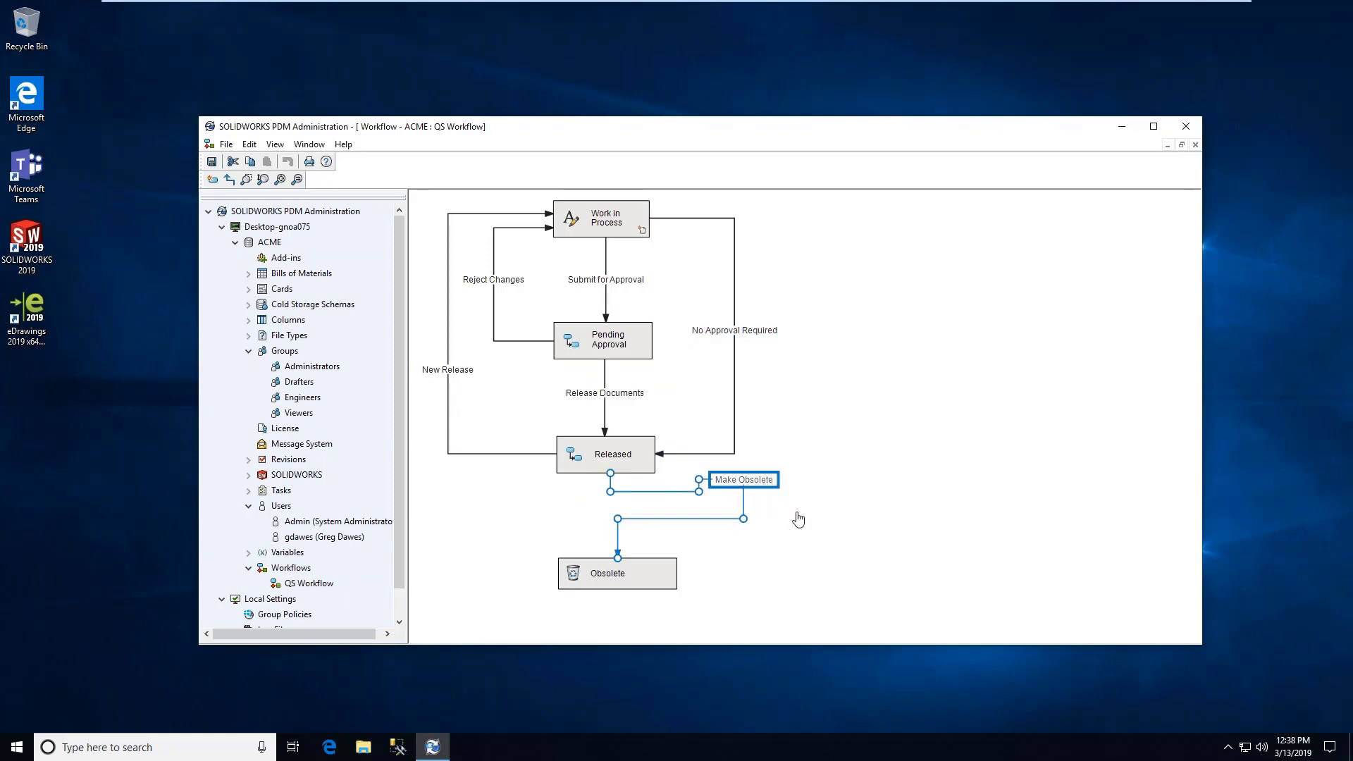
{"action": "double_click", "coordinate": [772, 483]}
{"action": "left_click", "coordinate": [934, 562]}
{"action": "left_click_drag", "start_coordinate": [754, 482], "coordinate": [620, 502]}
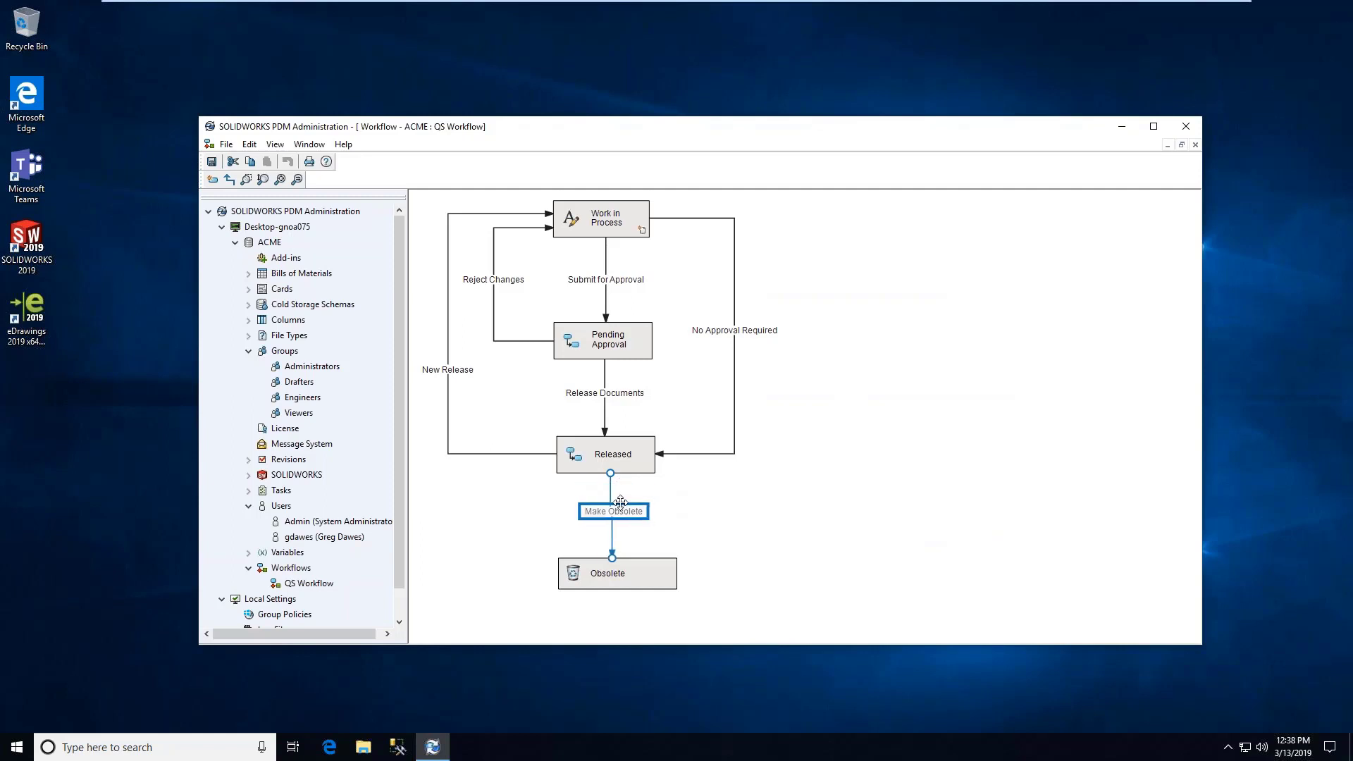
{"action": "left_click_drag", "start_coordinate": [640, 558], "coordinate": [628, 492]}
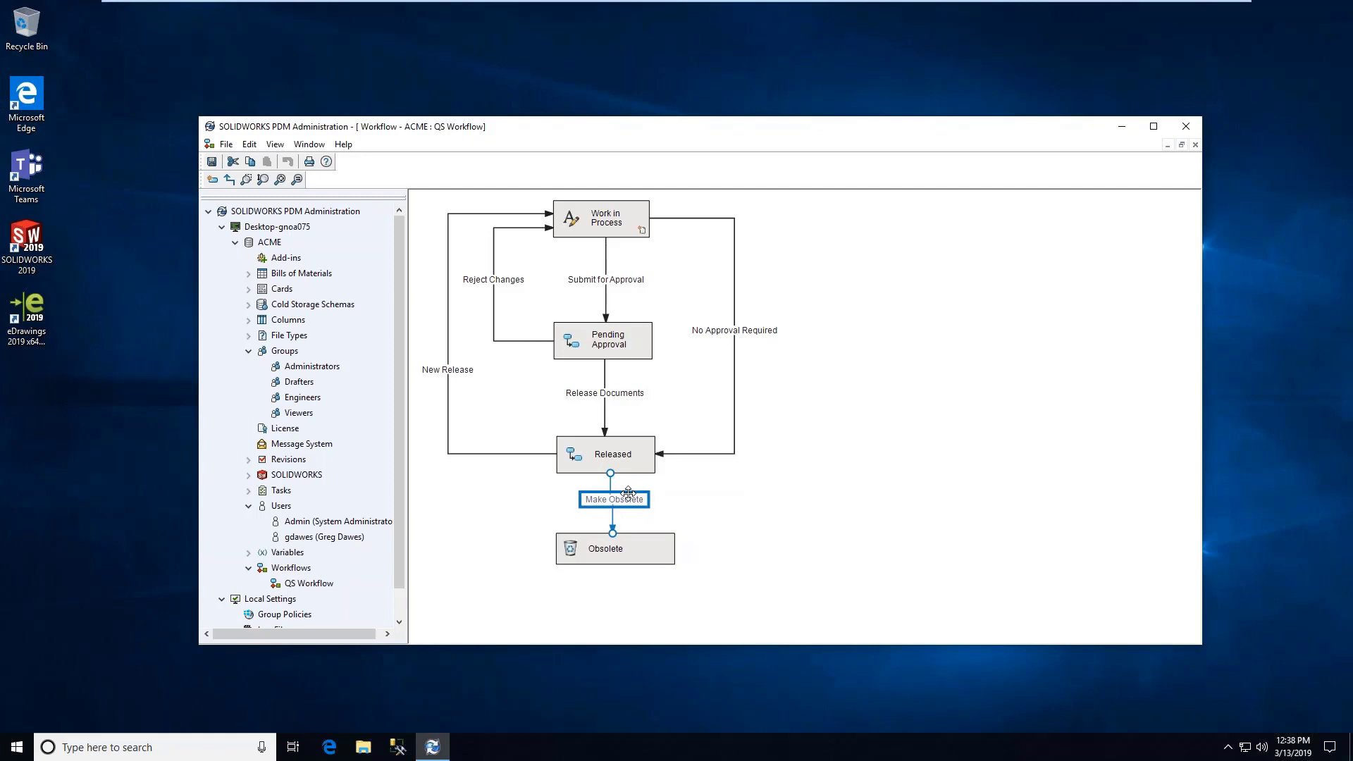
{"action": "left_click", "coordinate": [727, 495]}
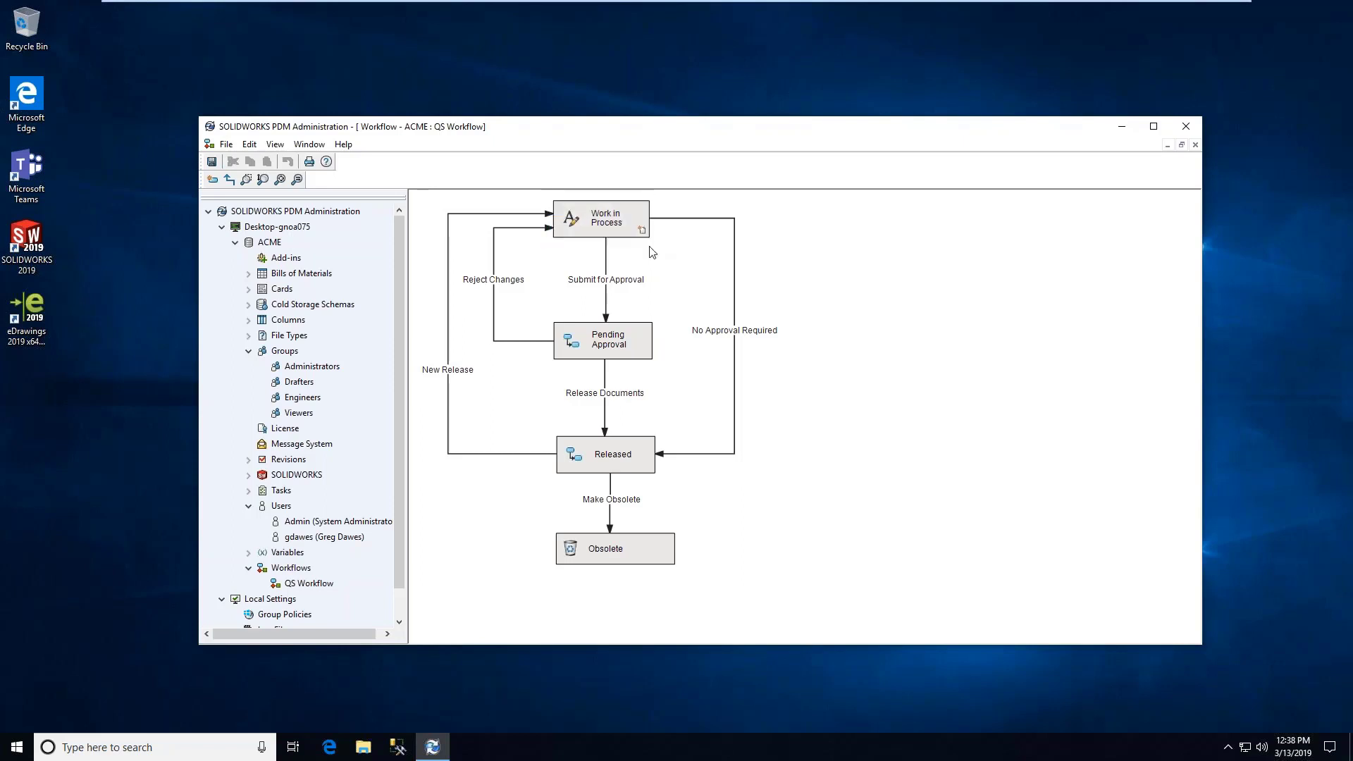
Review the permissions of the Engineers group in the Work in Process state.
{"action": "left_click", "coordinate": [607, 226]}
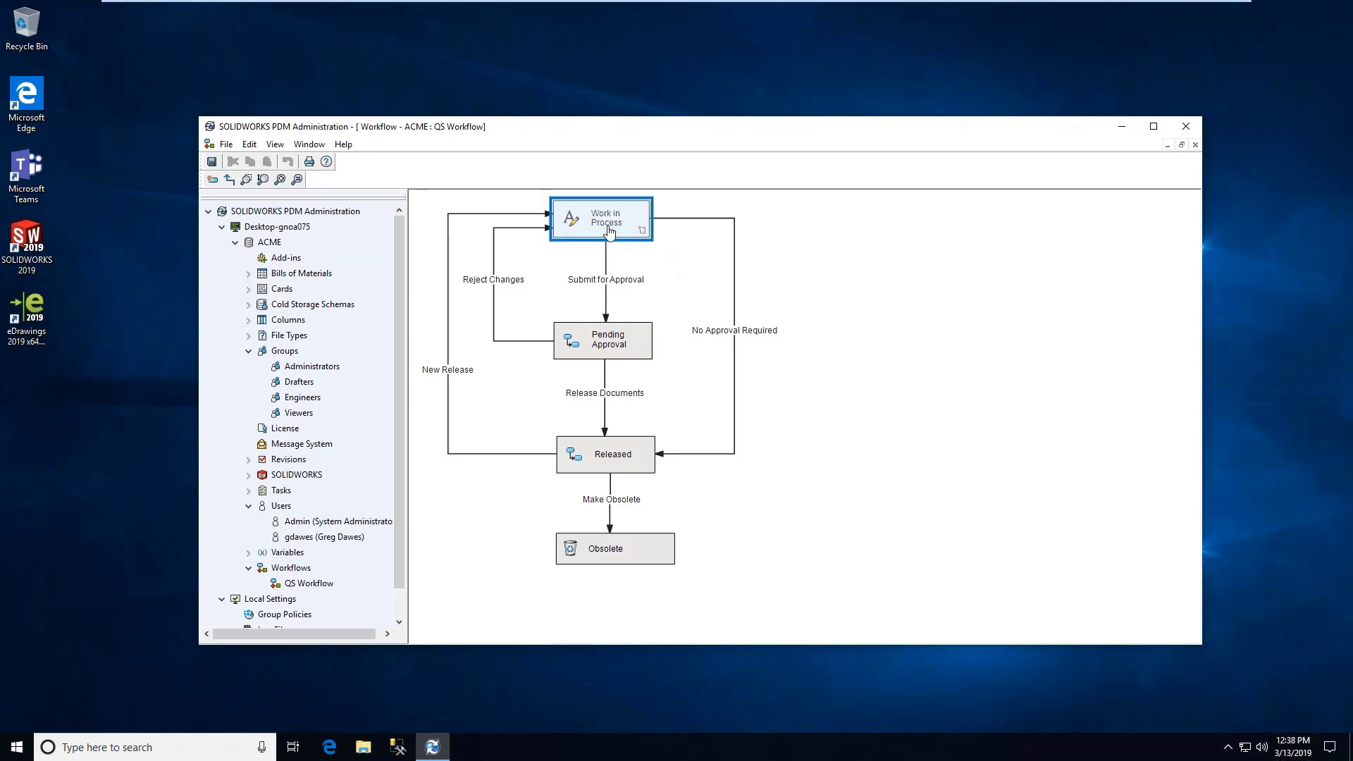
{"action": "double_click", "coordinate": [606, 225]}
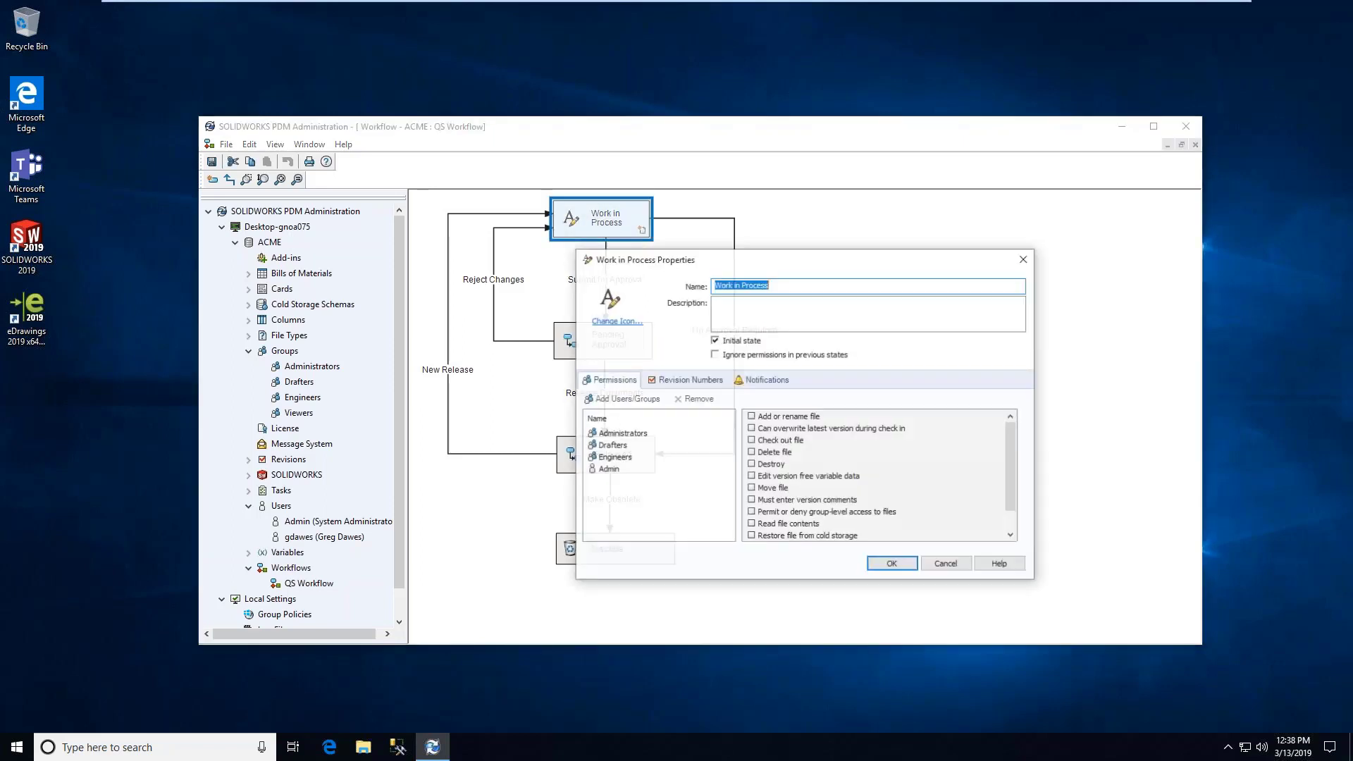
{"action": "left_click", "coordinate": [635, 458]}
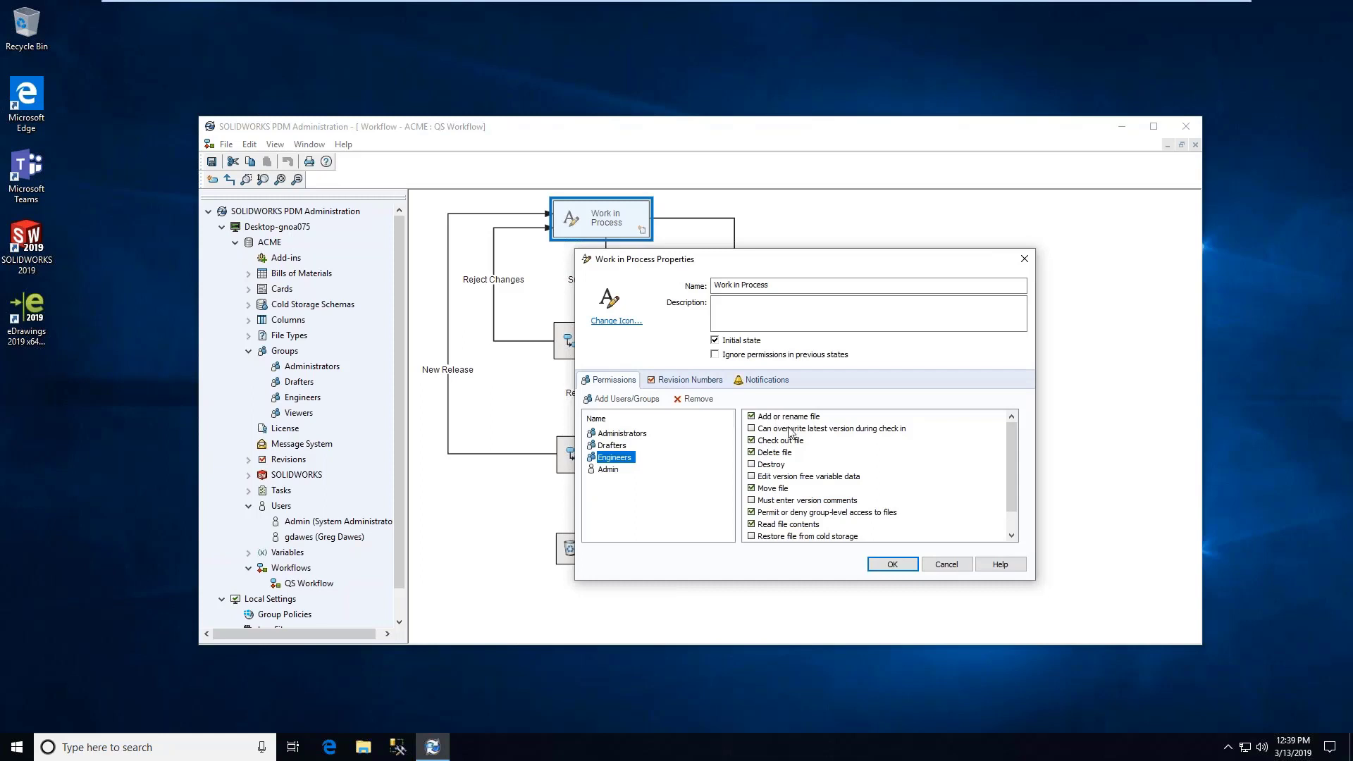
{"action": "scroll", "coordinate": [801, 525], "scroll_direction": "down", "scroll_amount": 1}
{"action": "scroll", "coordinate": [798, 489], "scroll_direction": "up", "scroll_amount": 1}
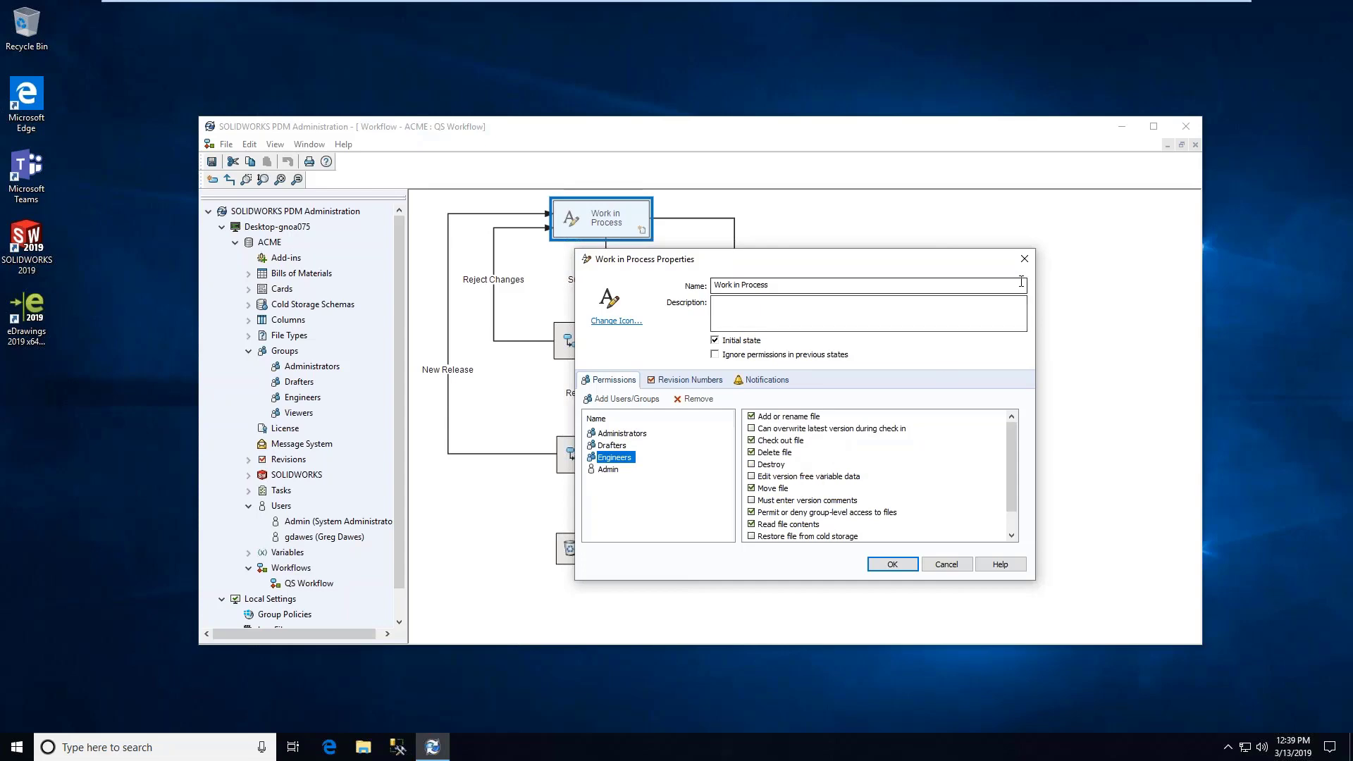
{"action": "left_click", "coordinate": [1026, 259]}
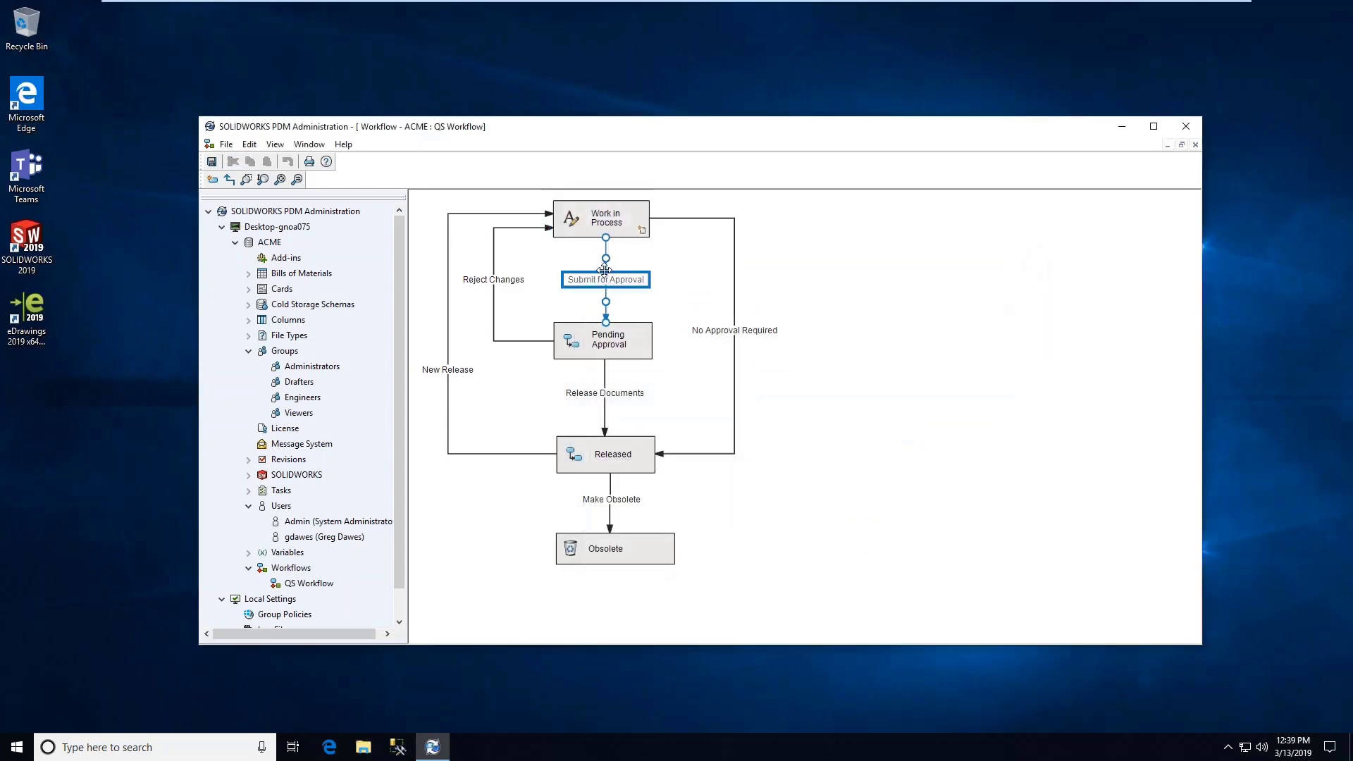
Review the permissions of the Engineers group in the Pending Approval state.
{"action": "double_click", "coordinate": [607, 340]}
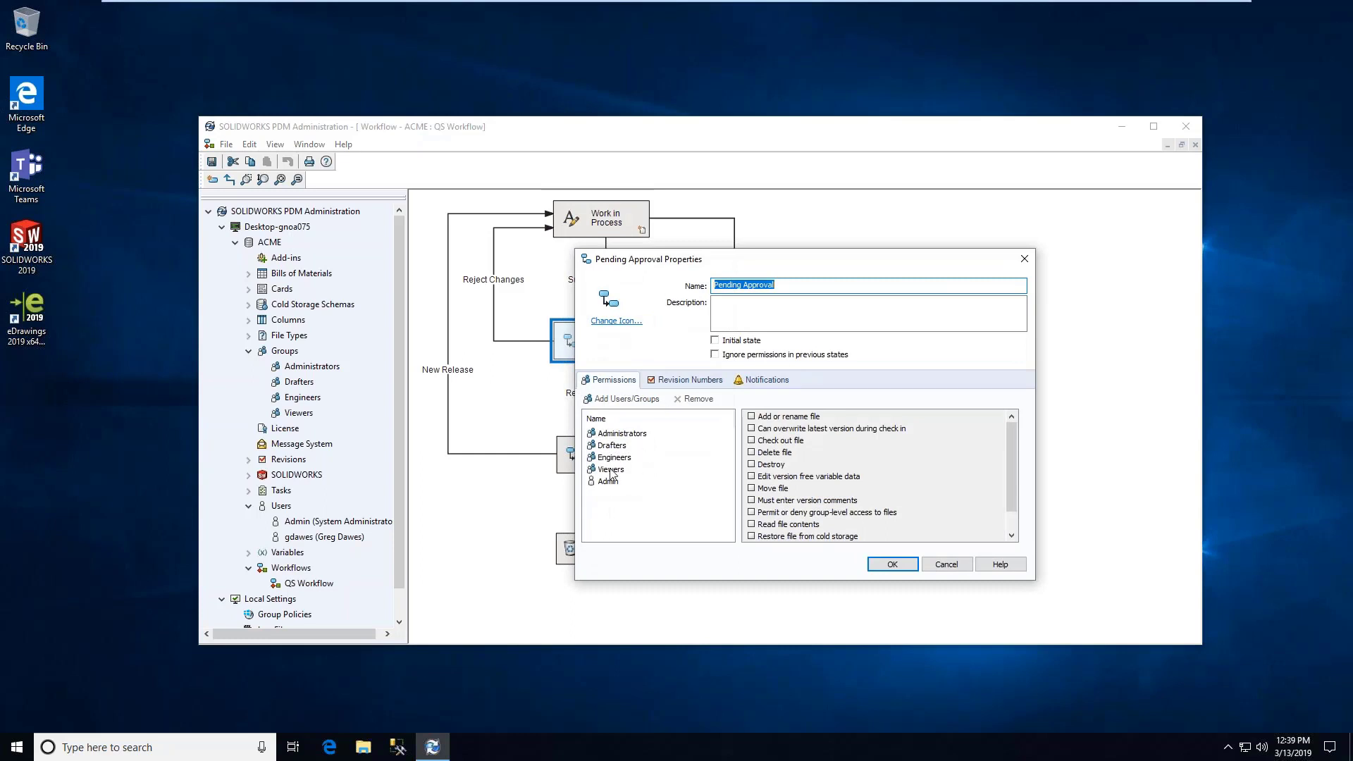
{"action": "left_click", "coordinate": [613, 458]}
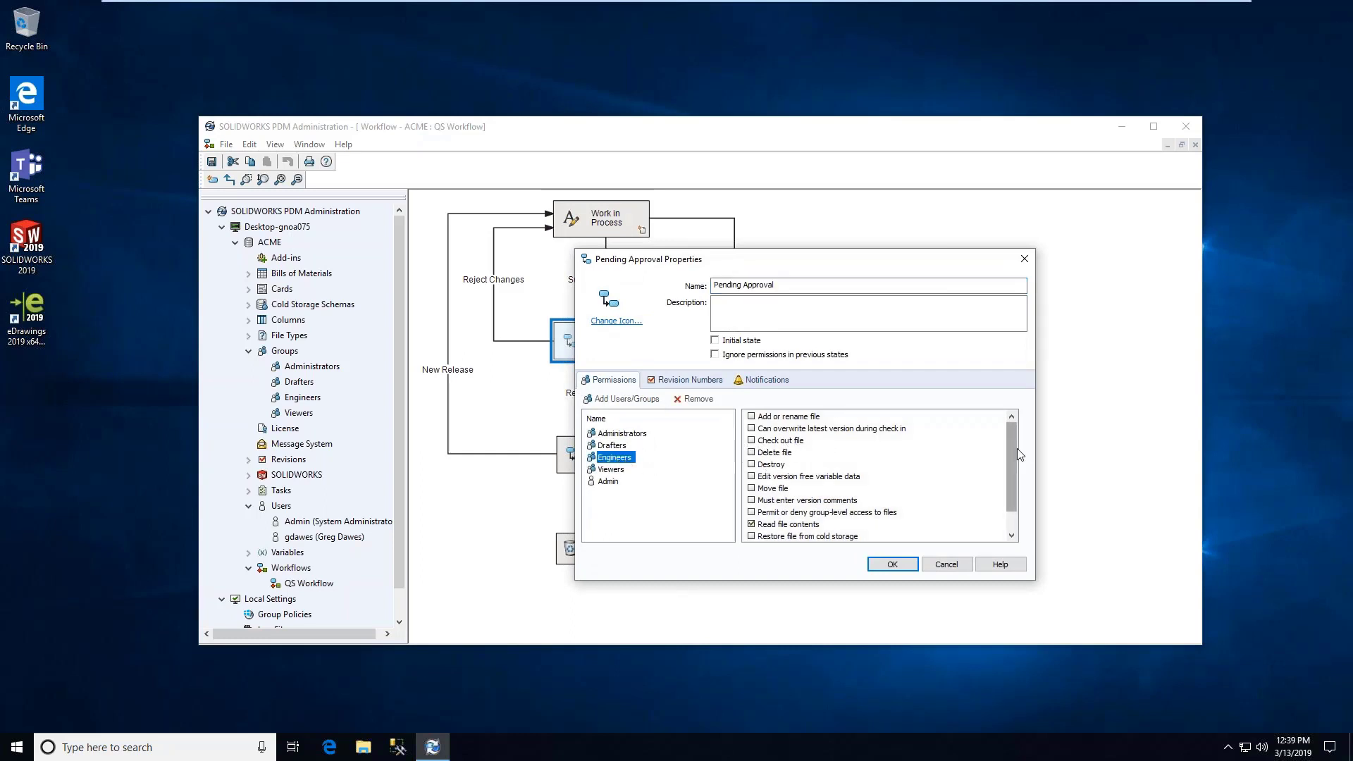
{"action": "left_click_drag", "start_coordinate": [1016, 450], "coordinate": [1017, 469]}
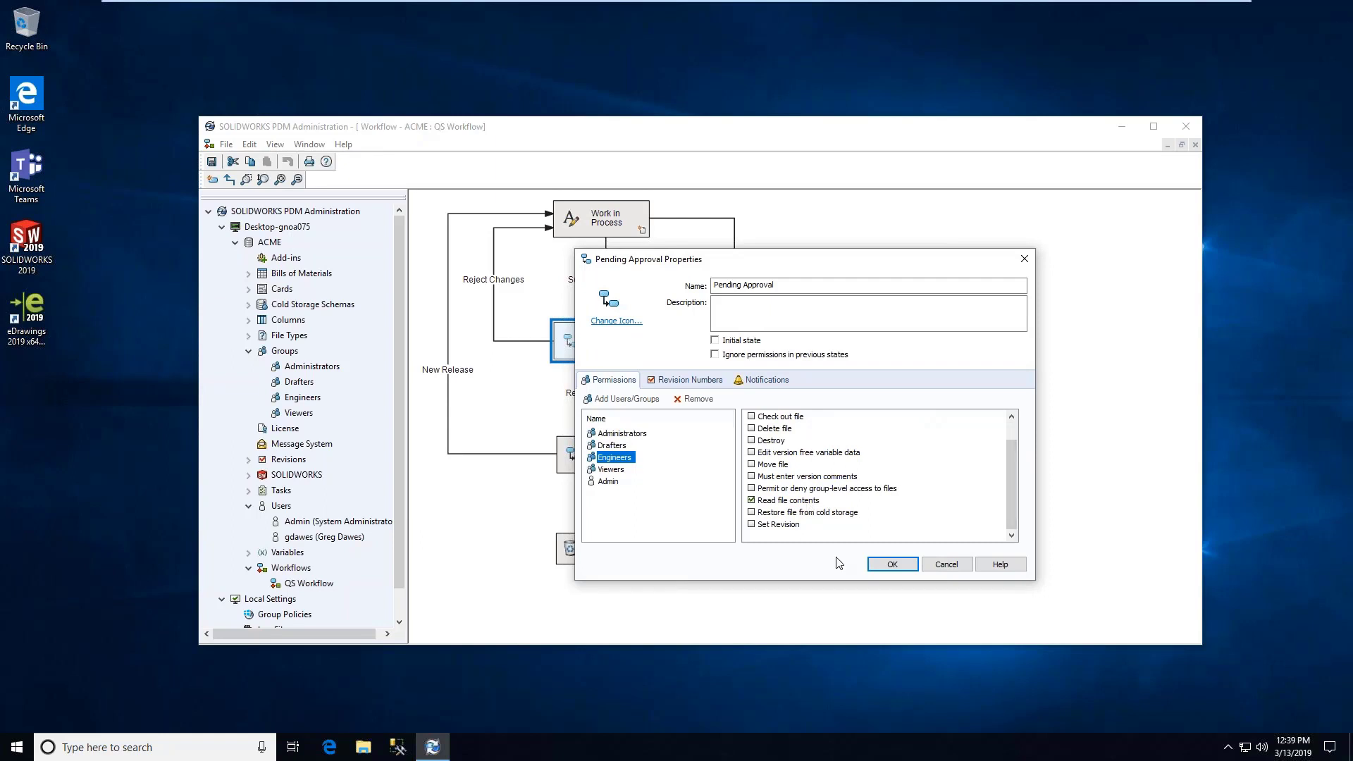
{"action": "left_click", "coordinate": [892, 565]}
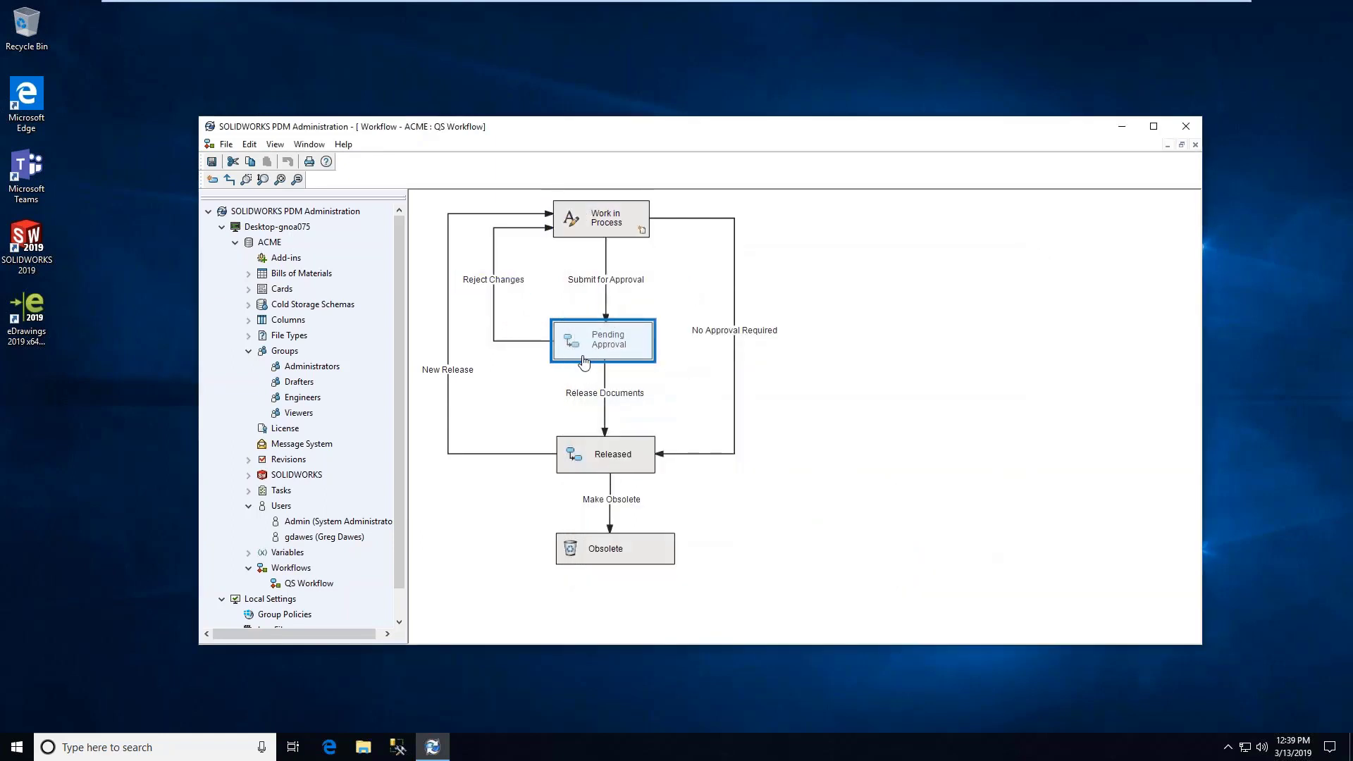
{"action": "left_click", "coordinate": [685, 364]}
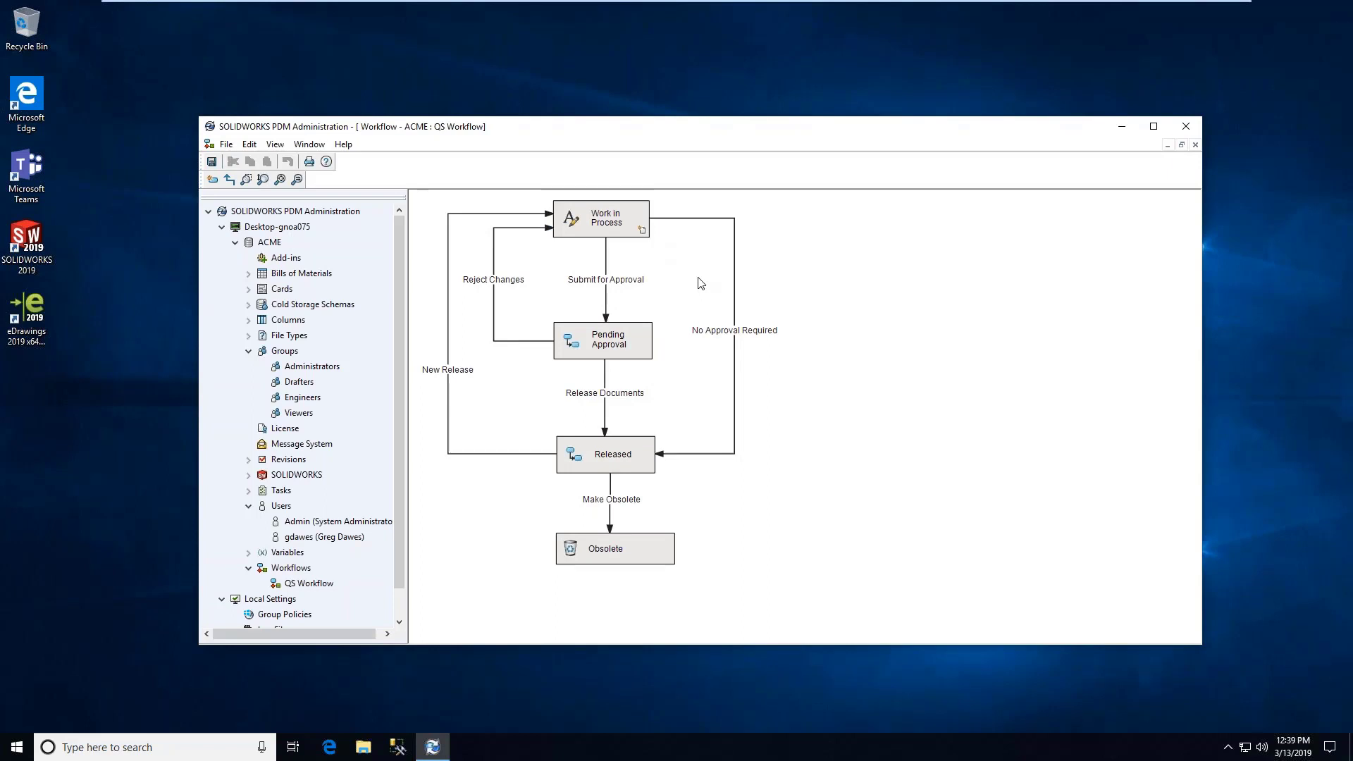
Check the Engineers group's permissions on the Submit for Approval transition and close its properties without changes.
{"action": "left_click", "coordinate": [632, 280]}
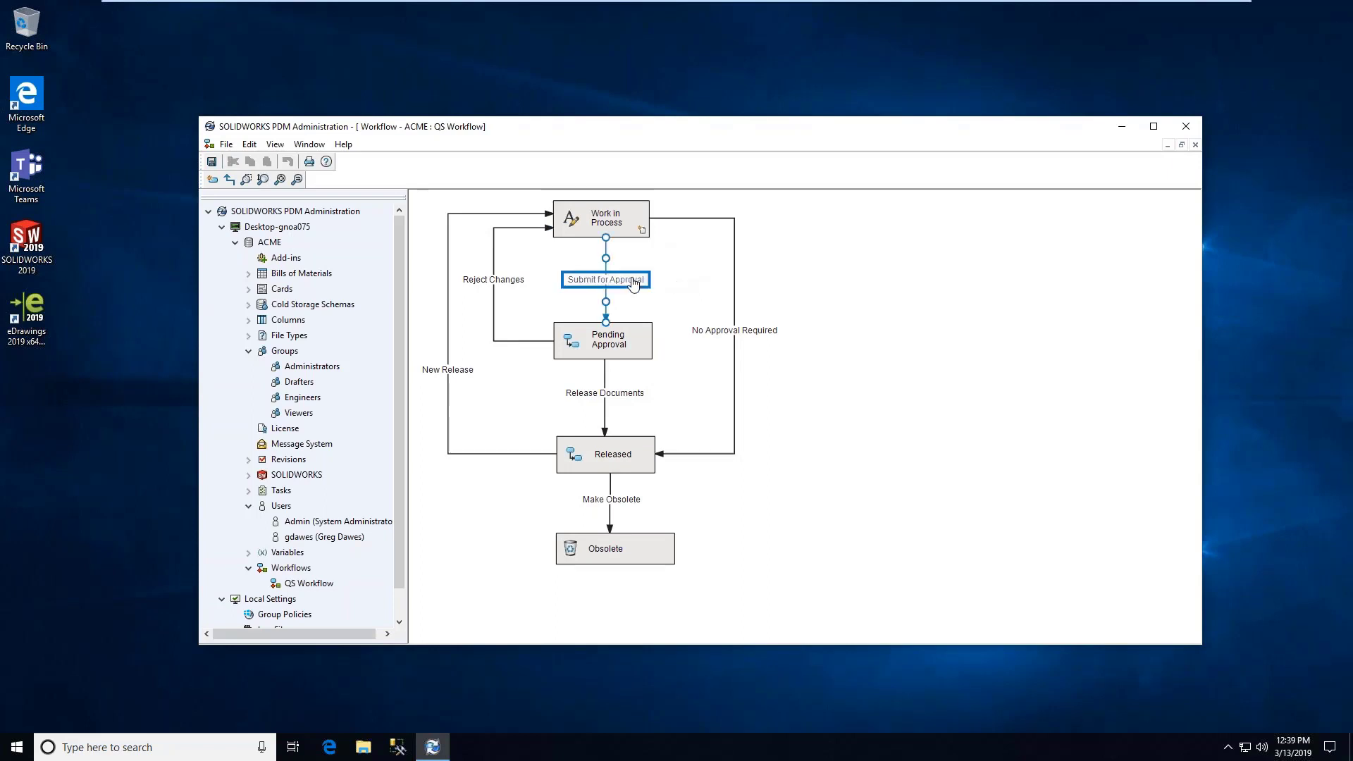
{"action": "double_click", "coordinate": [632, 281]}
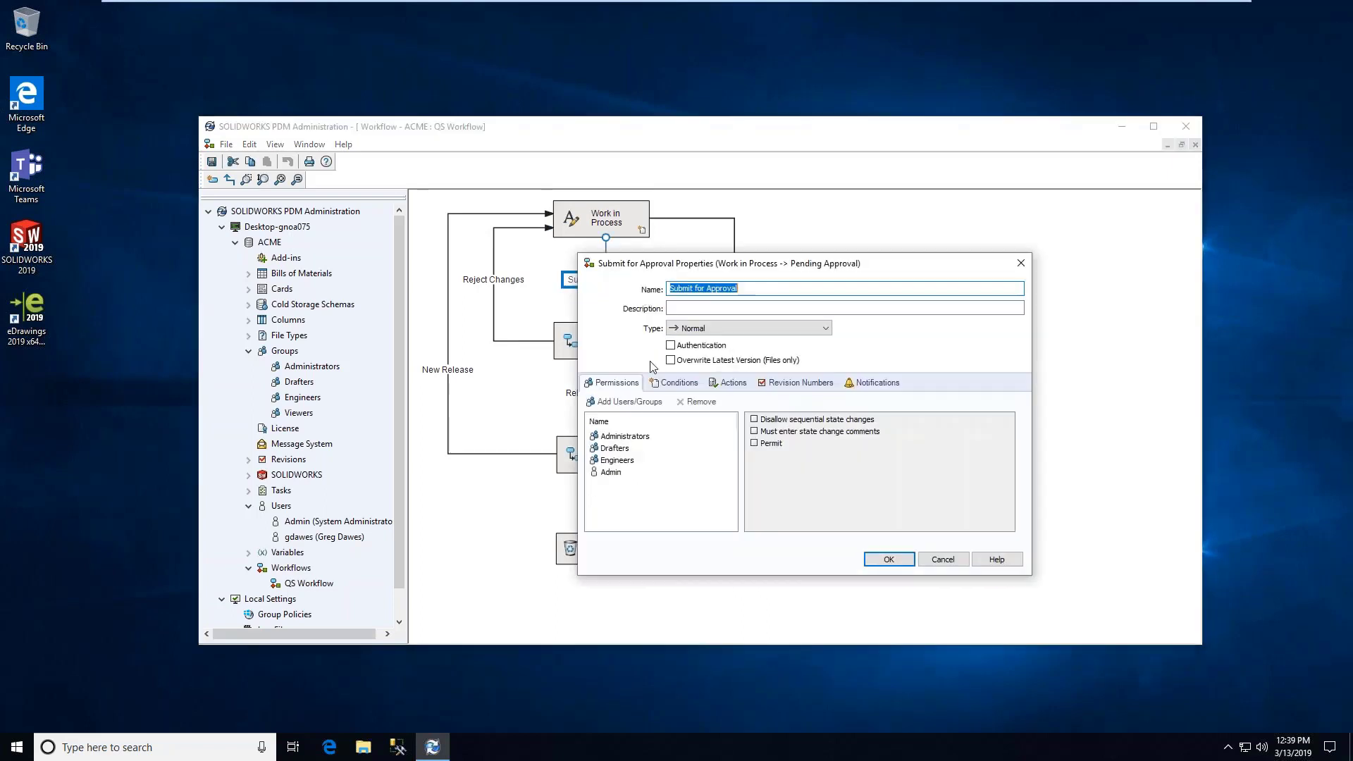
{"action": "left_click", "coordinate": [627, 462]}
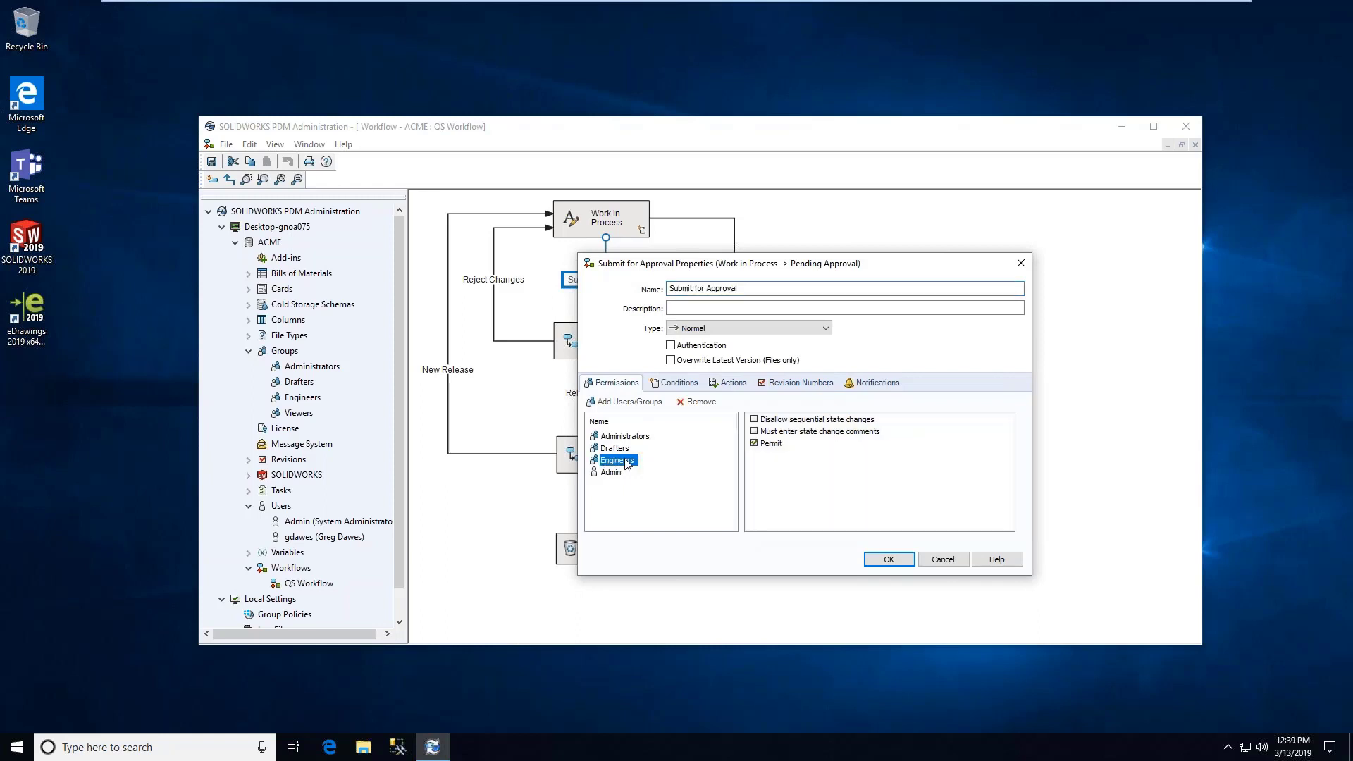
{"action": "left_click", "coordinate": [761, 444]}
{"action": "left_click_drag", "start_coordinate": [748, 272], "coordinate": [962, 246]}
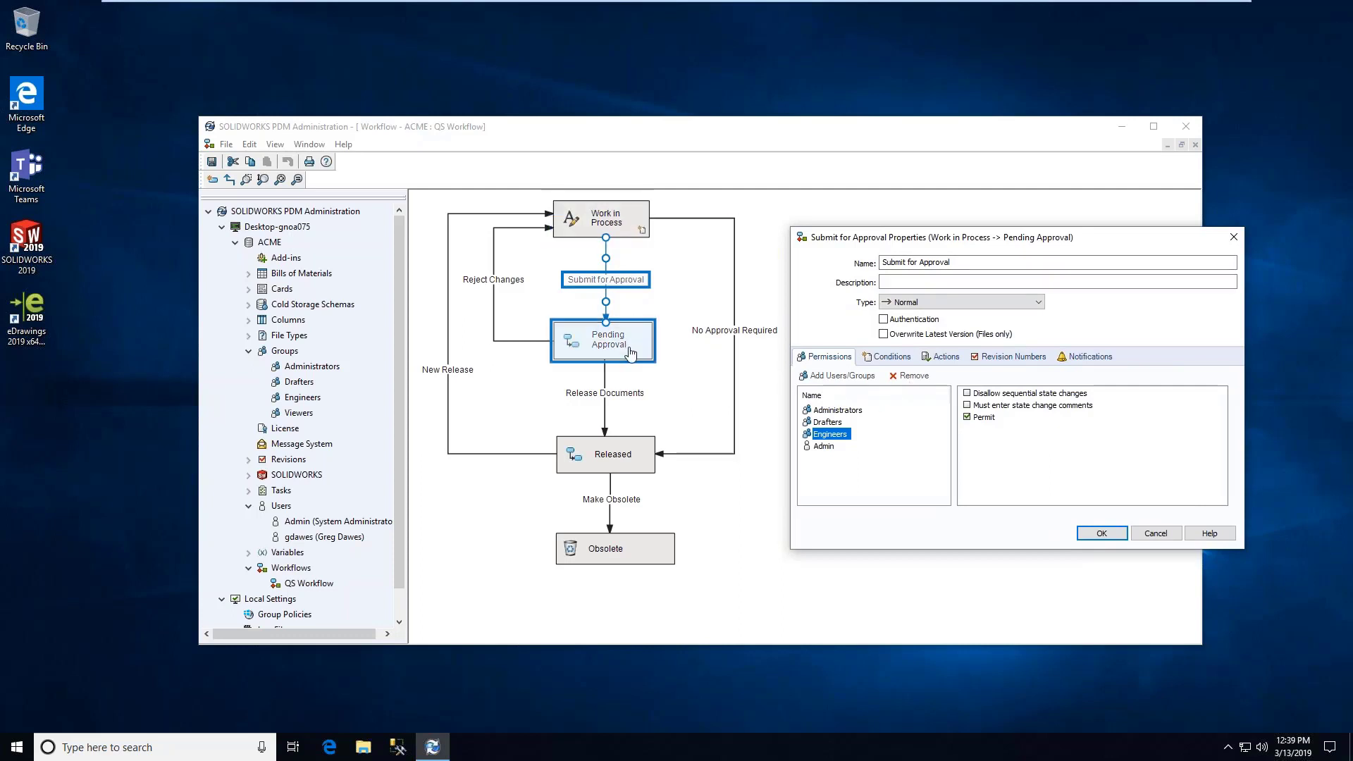
{"action": "left_click", "coordinate": [734, 330]}
{"action": "key", "text": "Escape"}
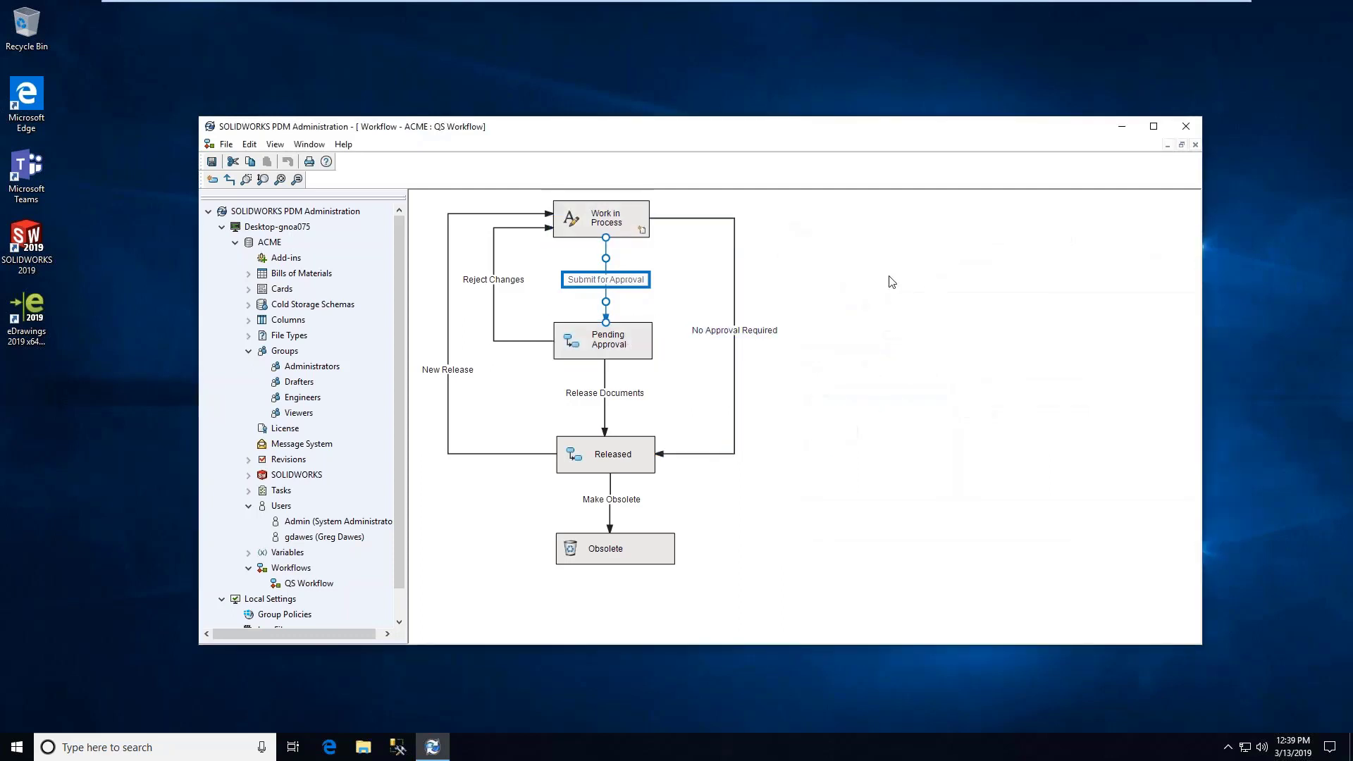
Remove the Permit permission from the Engineers group on the No Approval Required transition and save the workflow.
{"action": "double_click", "coordinate": [753, 324]}
{"action": "left_click_drag", "start_coordinate": [846, 255], "coordinate": [1046, 252]}
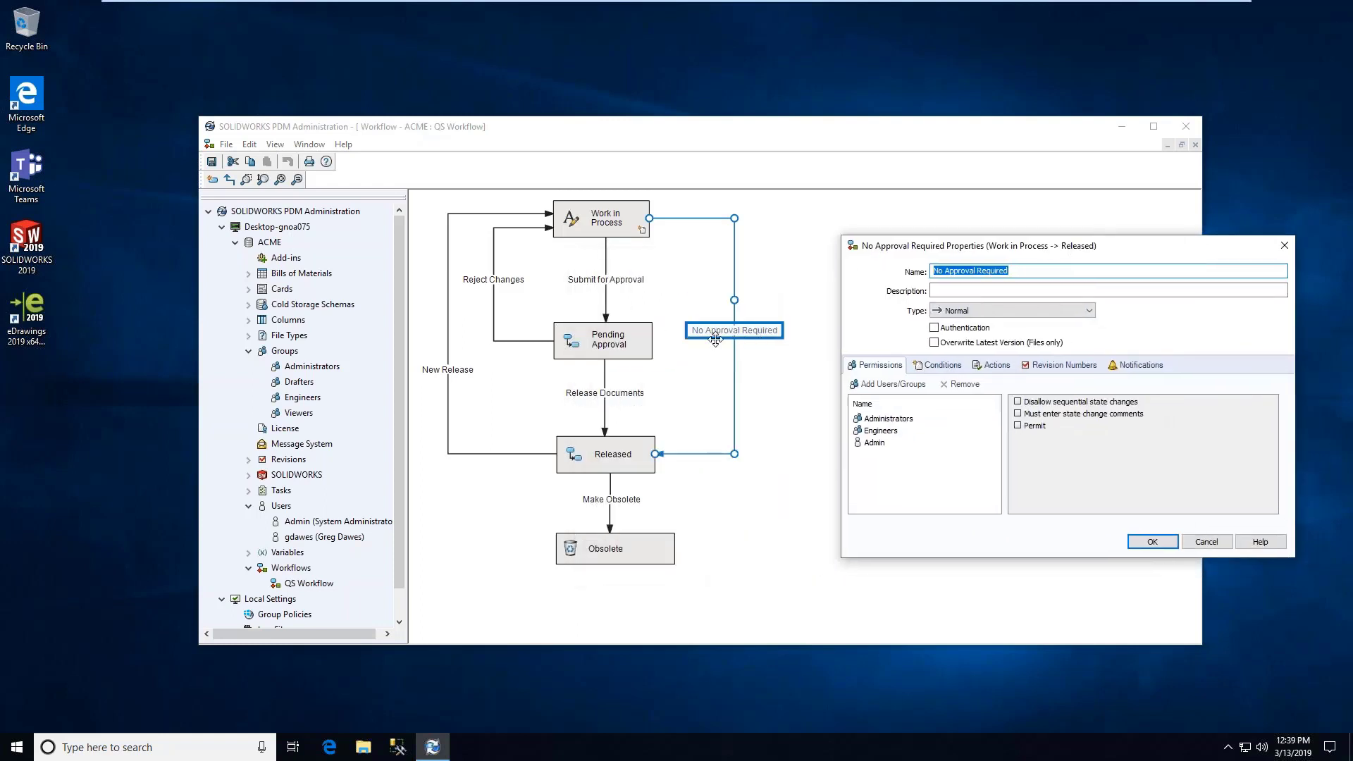
{"action": "left_click", "coordinate": [872, 430]}
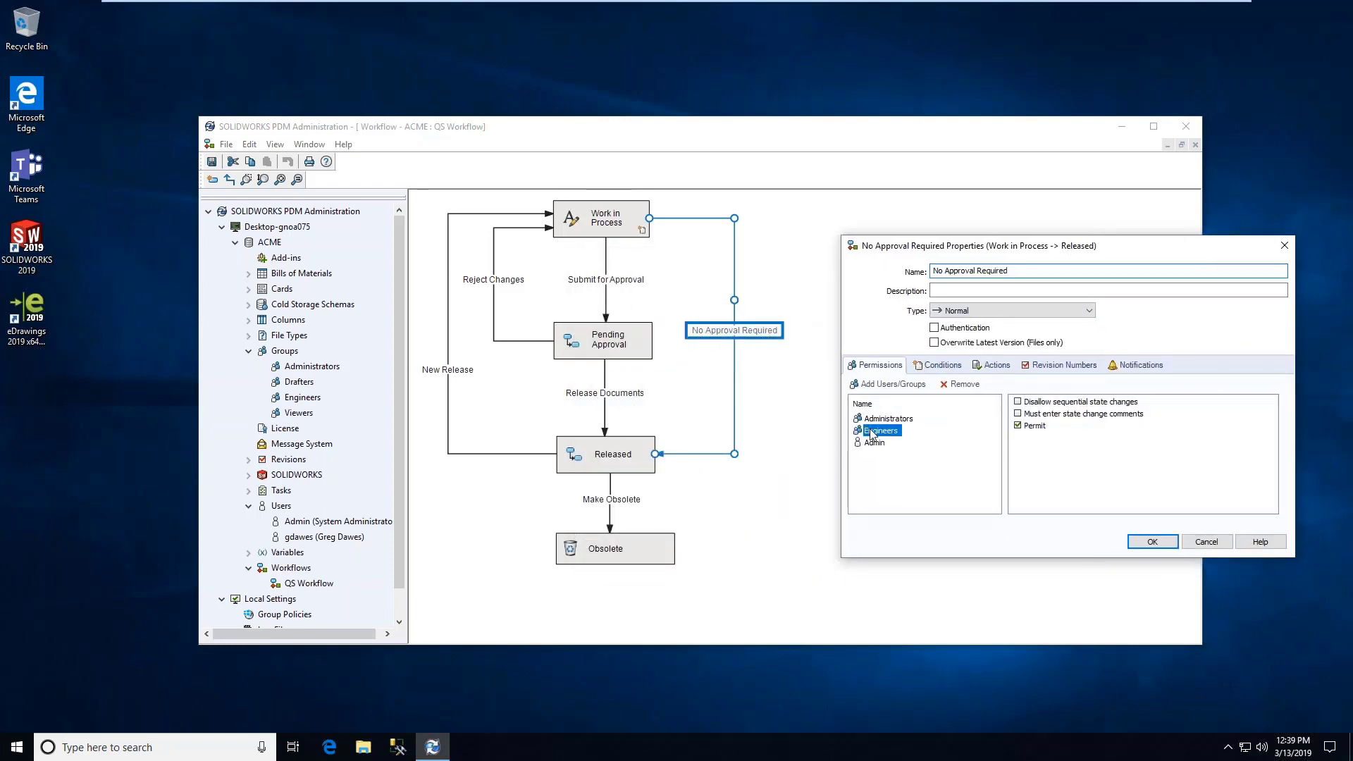
{"action": "left_click", "coordinate": [1018, 426]}
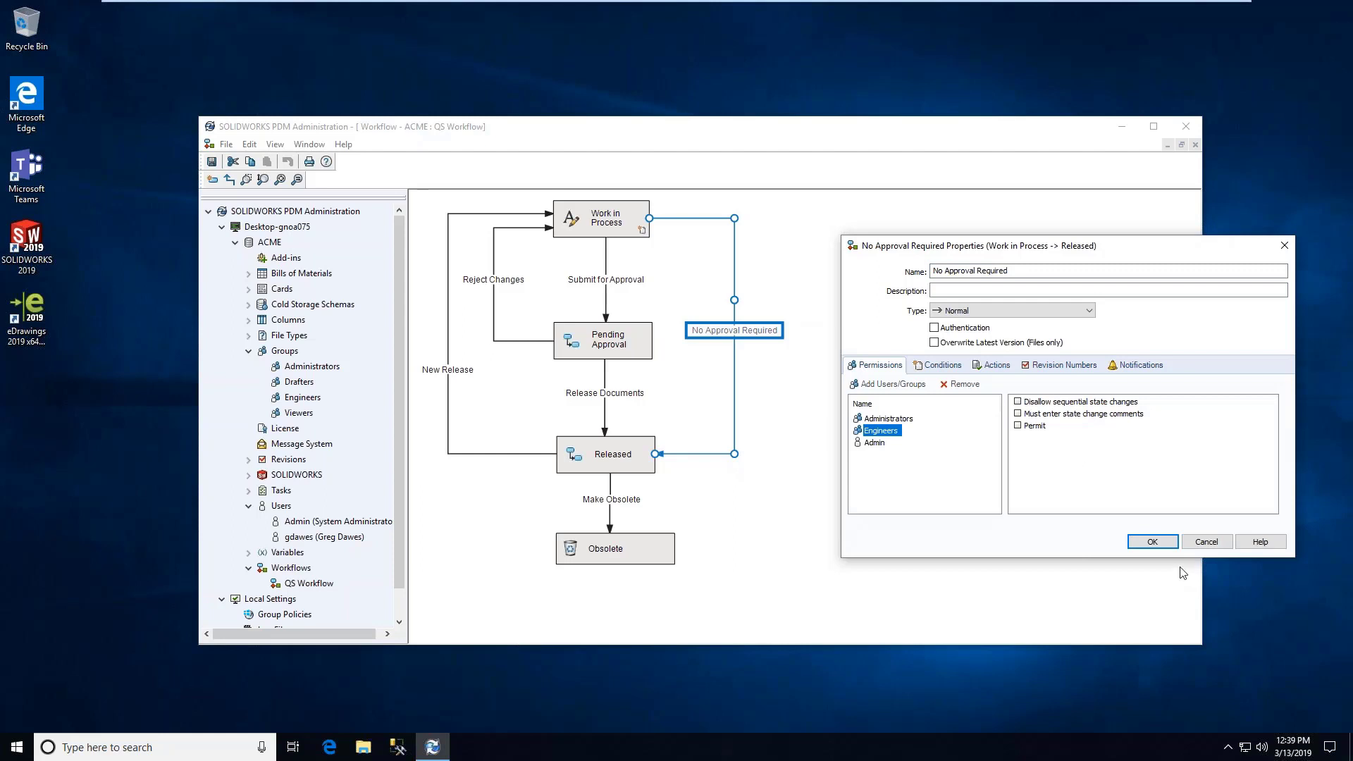
{"action": "left_click", "coordinate": [1153, 542]}
{"action": "left_click", "coordinate": [914, 408]}
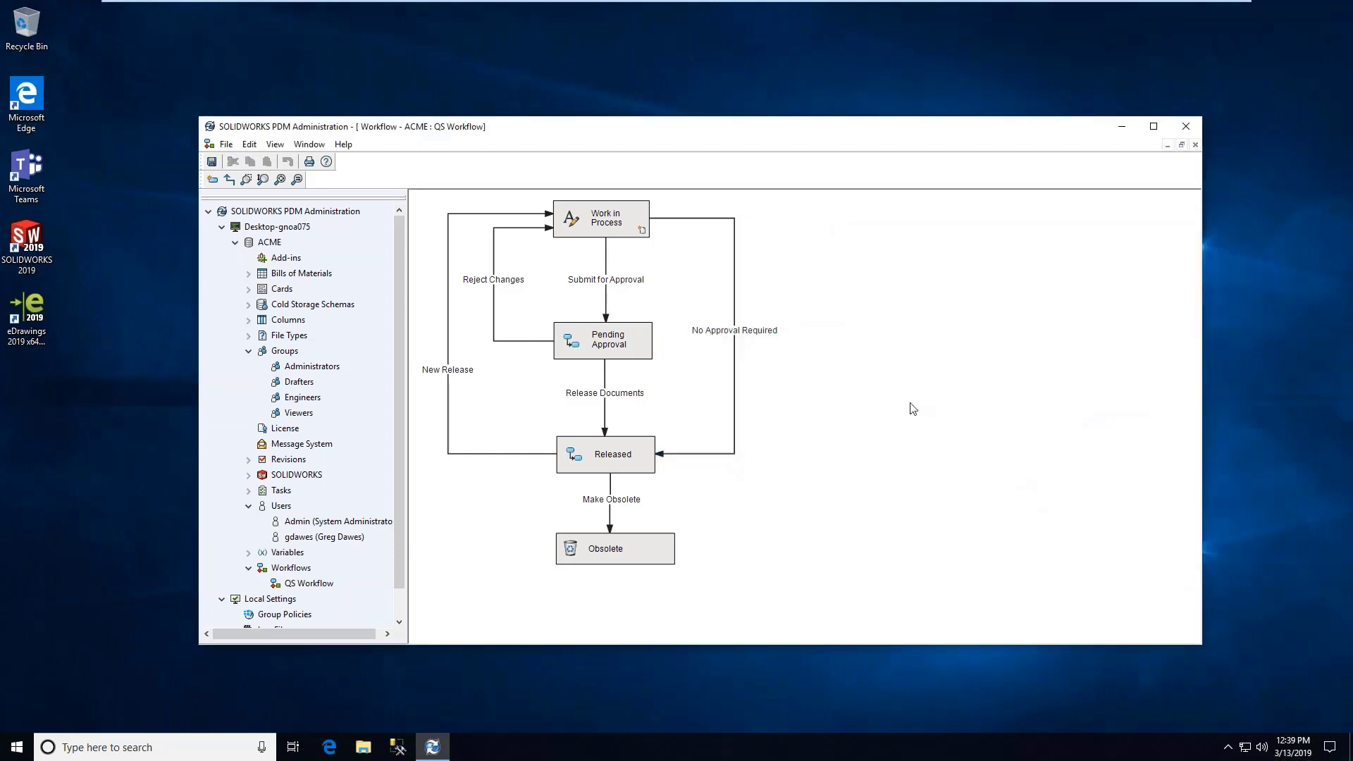
{"action": "left_click", "coordinate": [212, 161]}
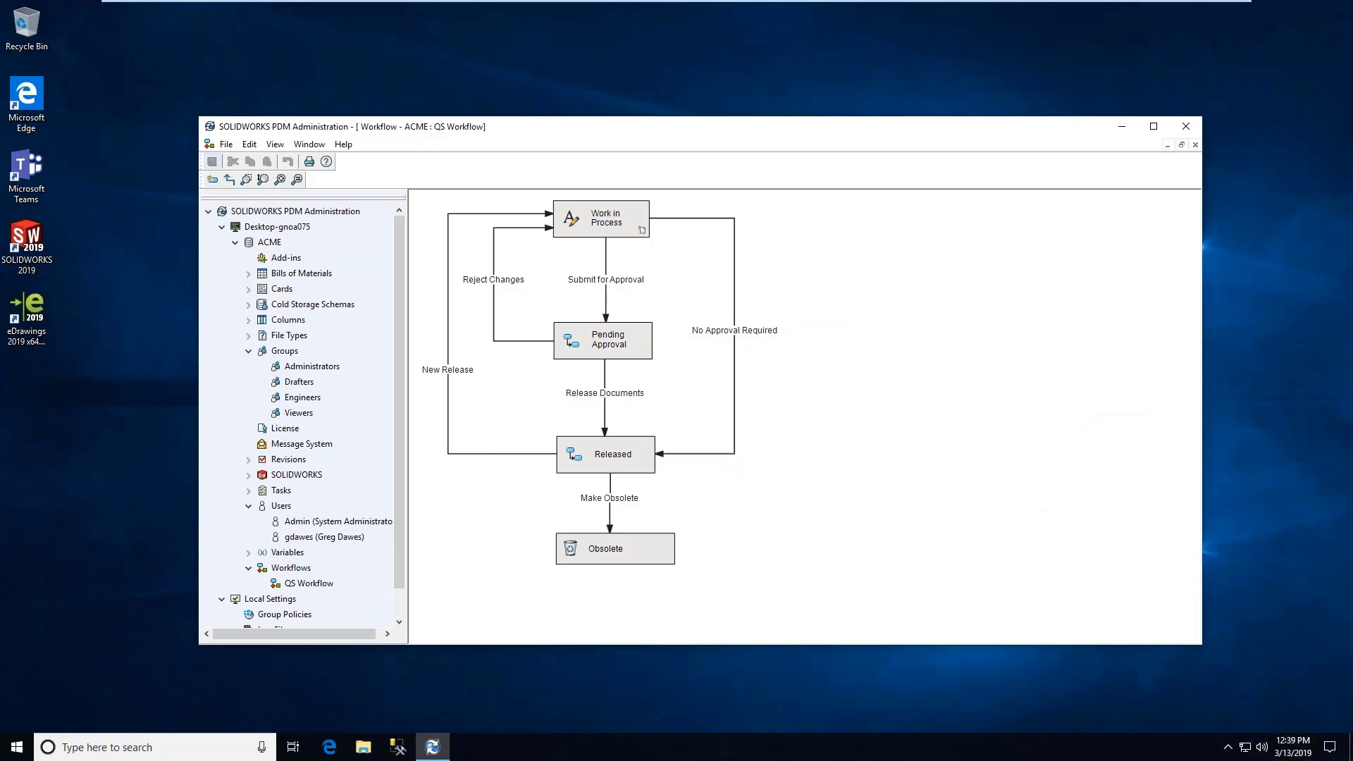
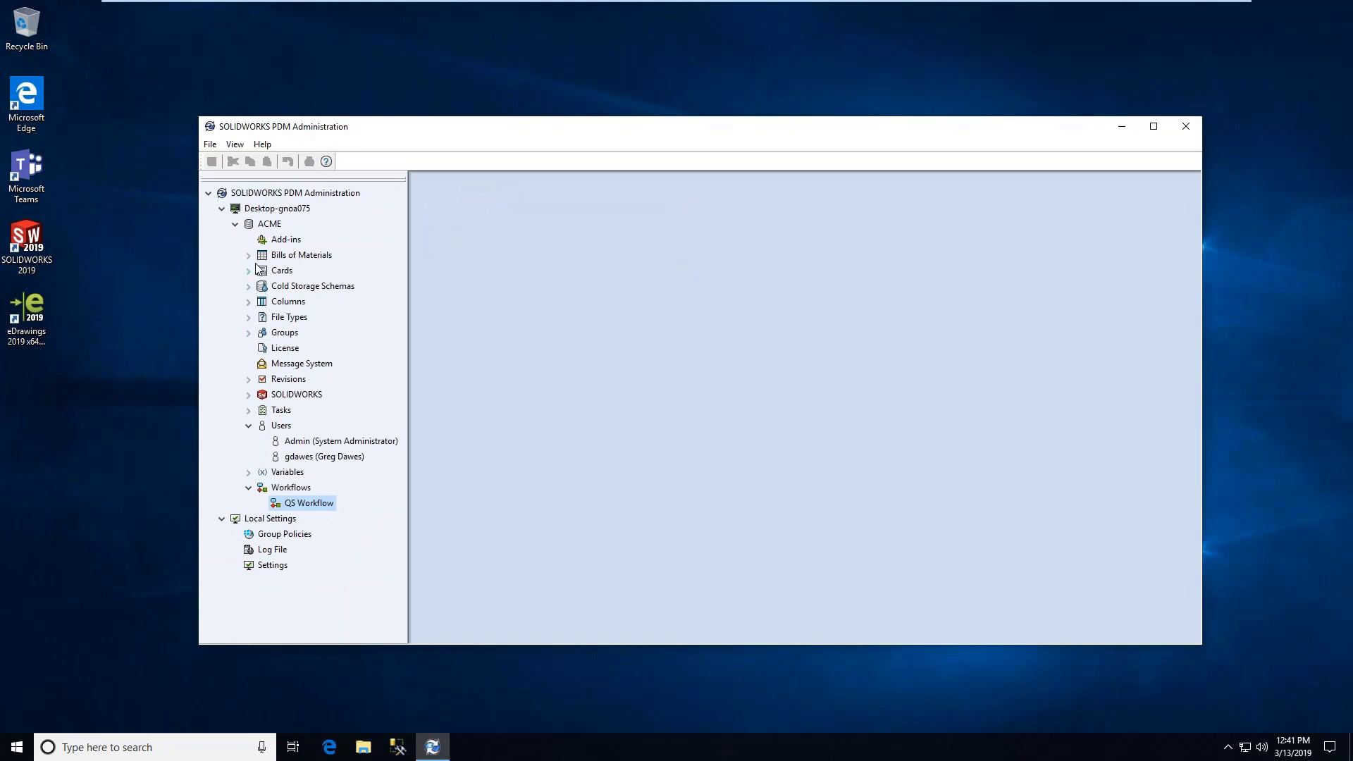
Expand the vault's cards to list the available file, folder and search cards.
{"action": "left_click", "coordinate": [248, 426]}
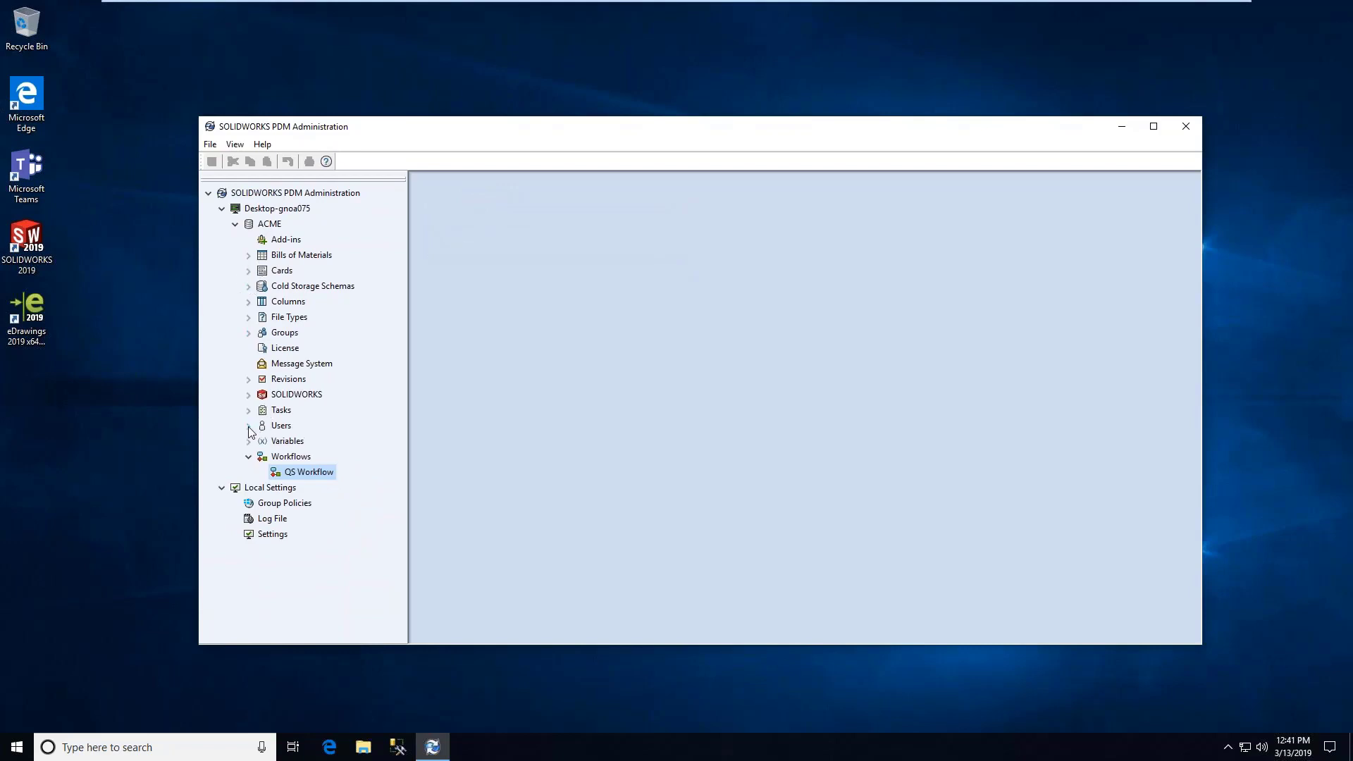
{"action": "left_click", "coordinate": [249, 271]}
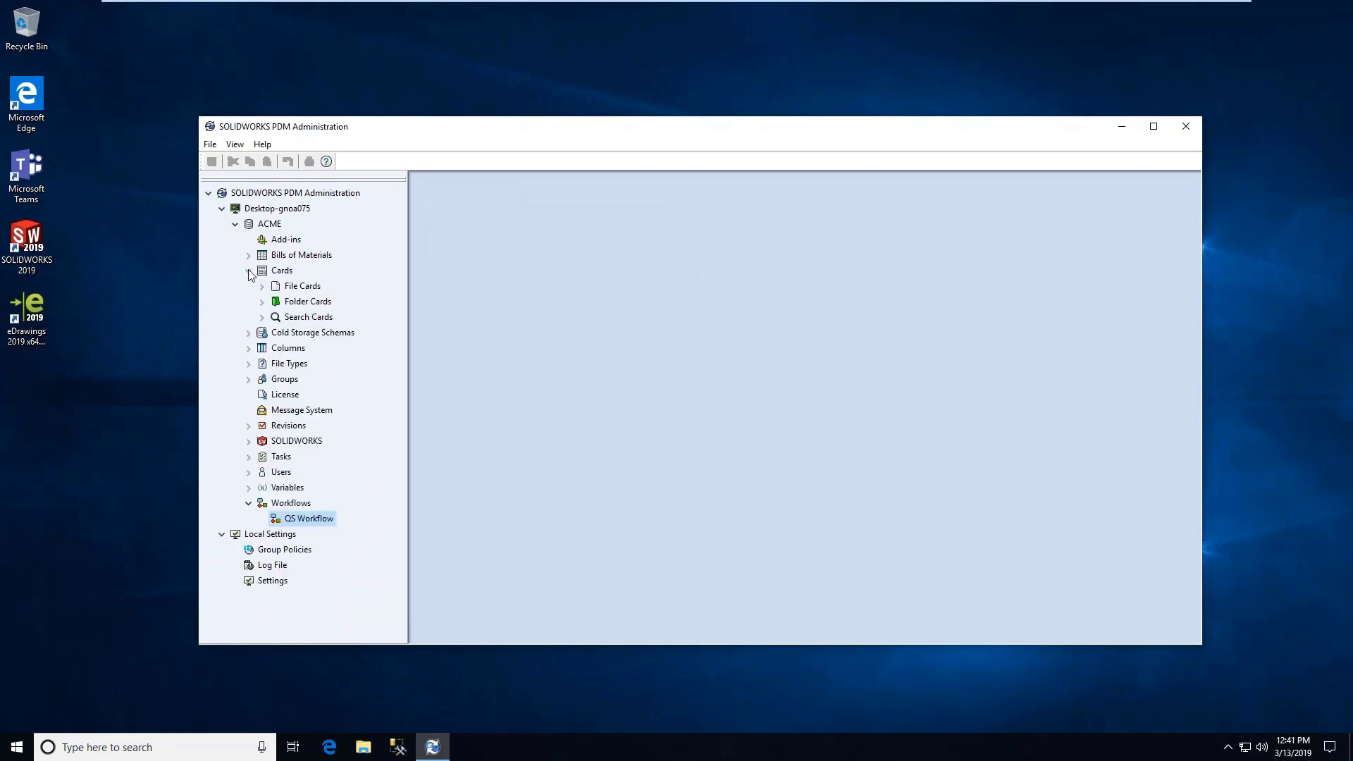
{"action": "left_click", "coordinate": [262, 286]}
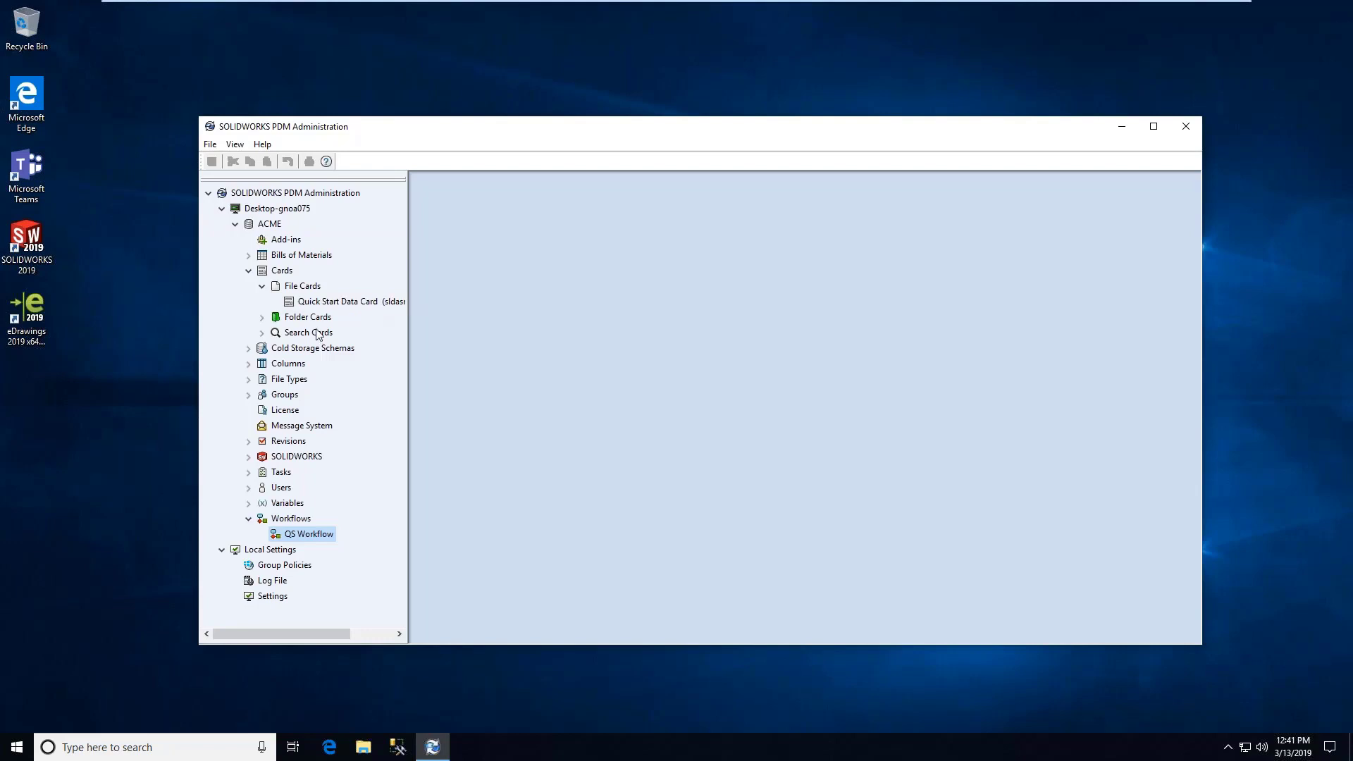
{"action": "left_click", "coordinate": [263, 317]}
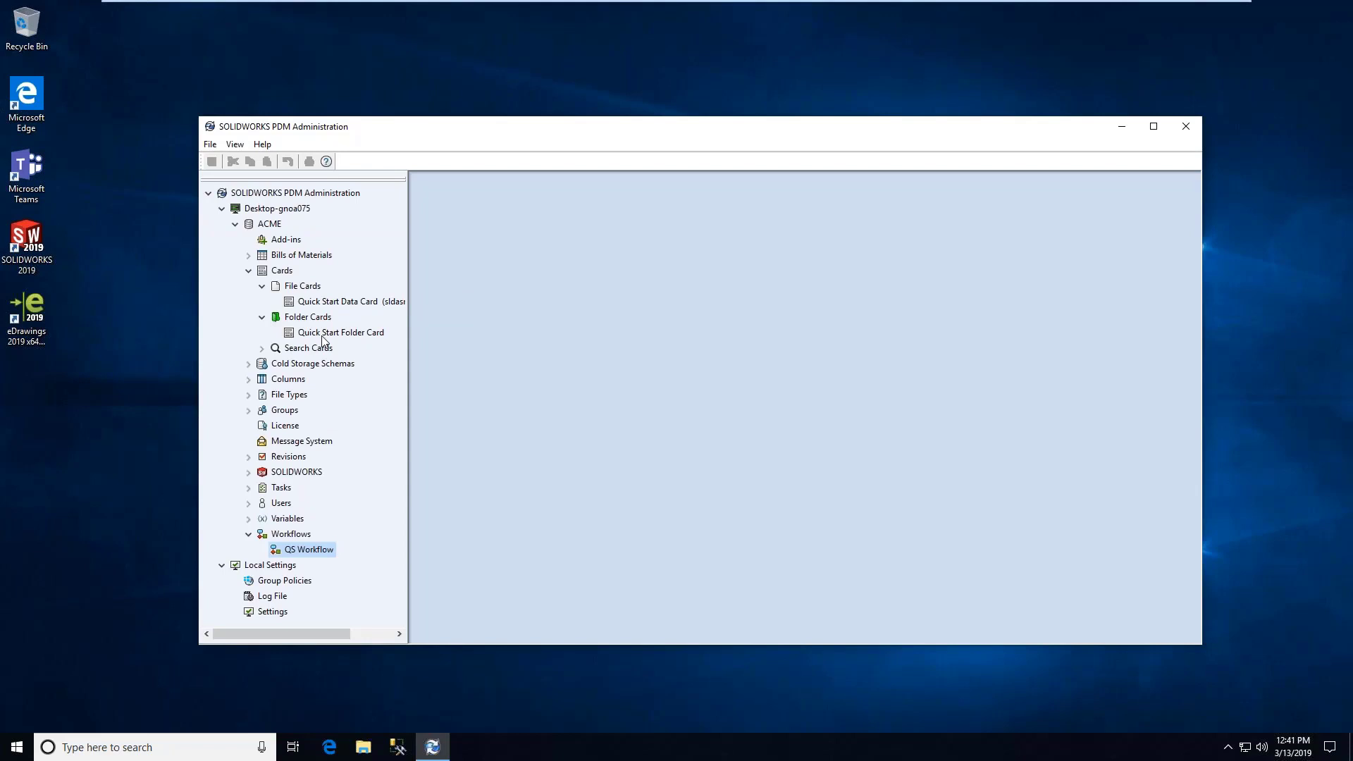
{"action": "left_click", "coordinate": [263, 349]}
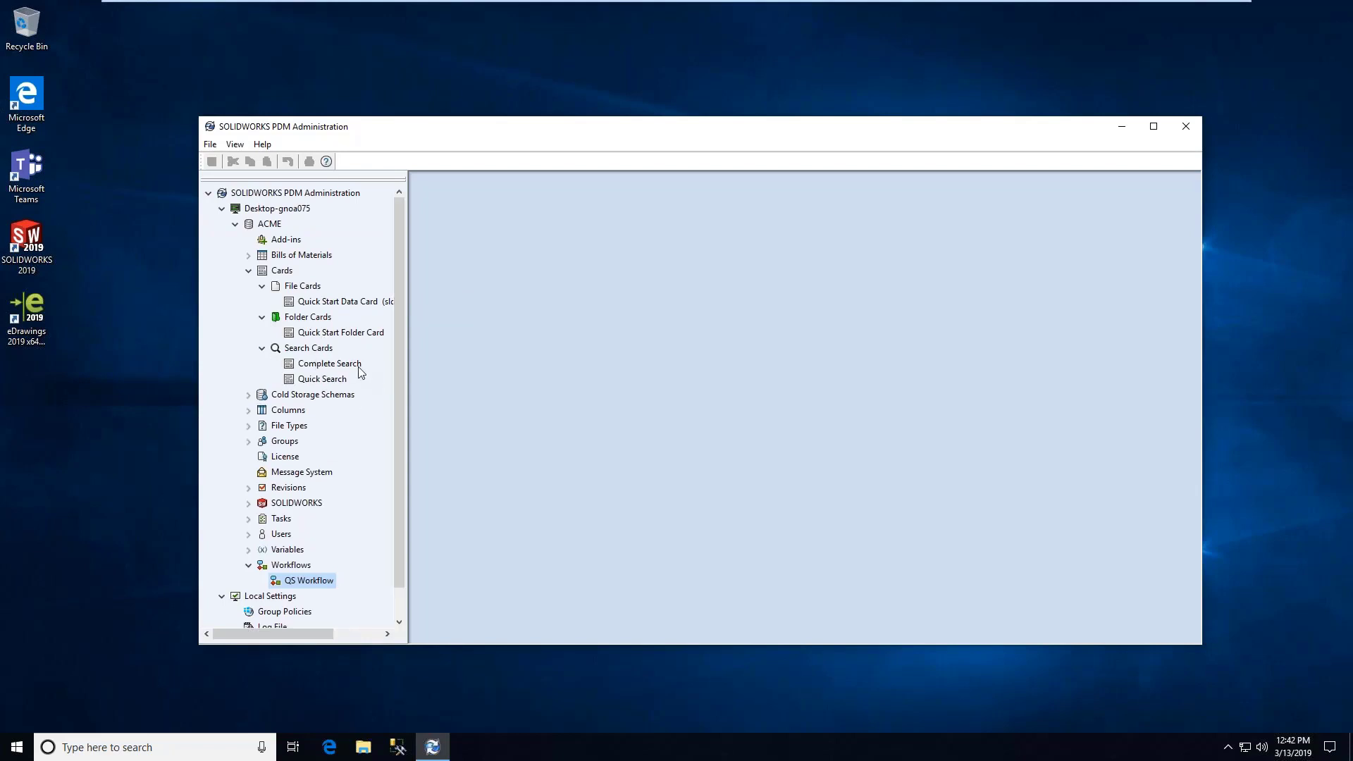
Open the Quick Start Folder Card for editing and enlarge the card to make room for more controls.
{"action": "double_click", "coordinate": [320, 333]}
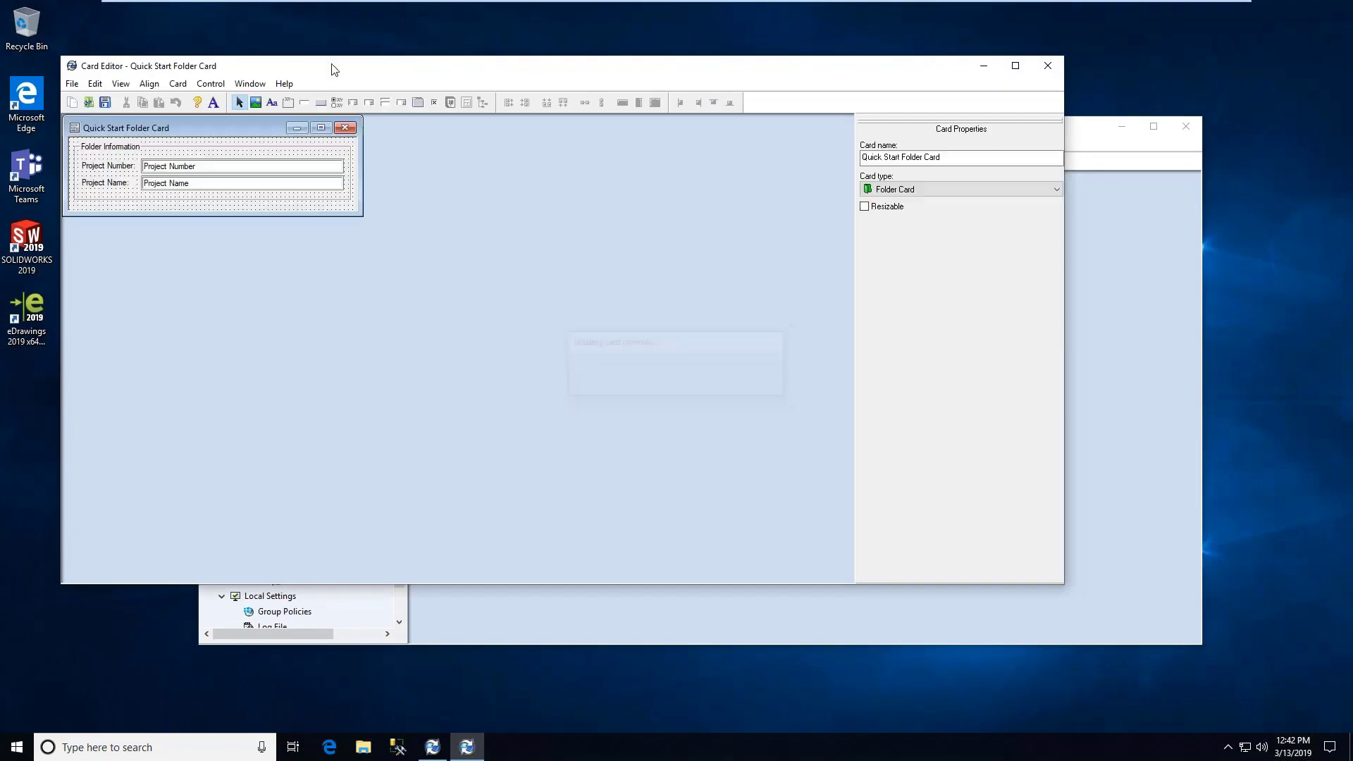
{"action": "left_click_drag", "start_coordinate": [334, 66], "coordinate": [519, 147]}
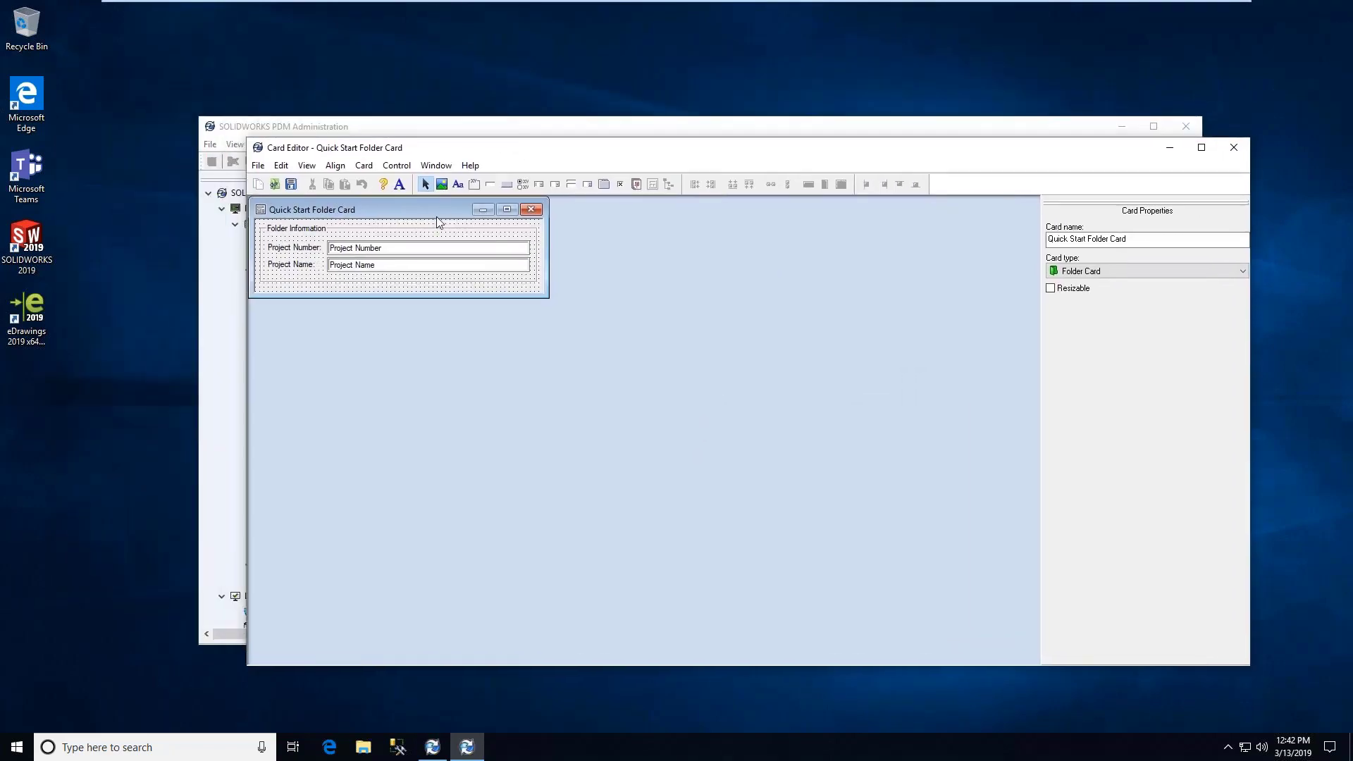
{"action": "left_click_drag", "start_coordinate": [438, 223], "coordinate": [600, 270]}
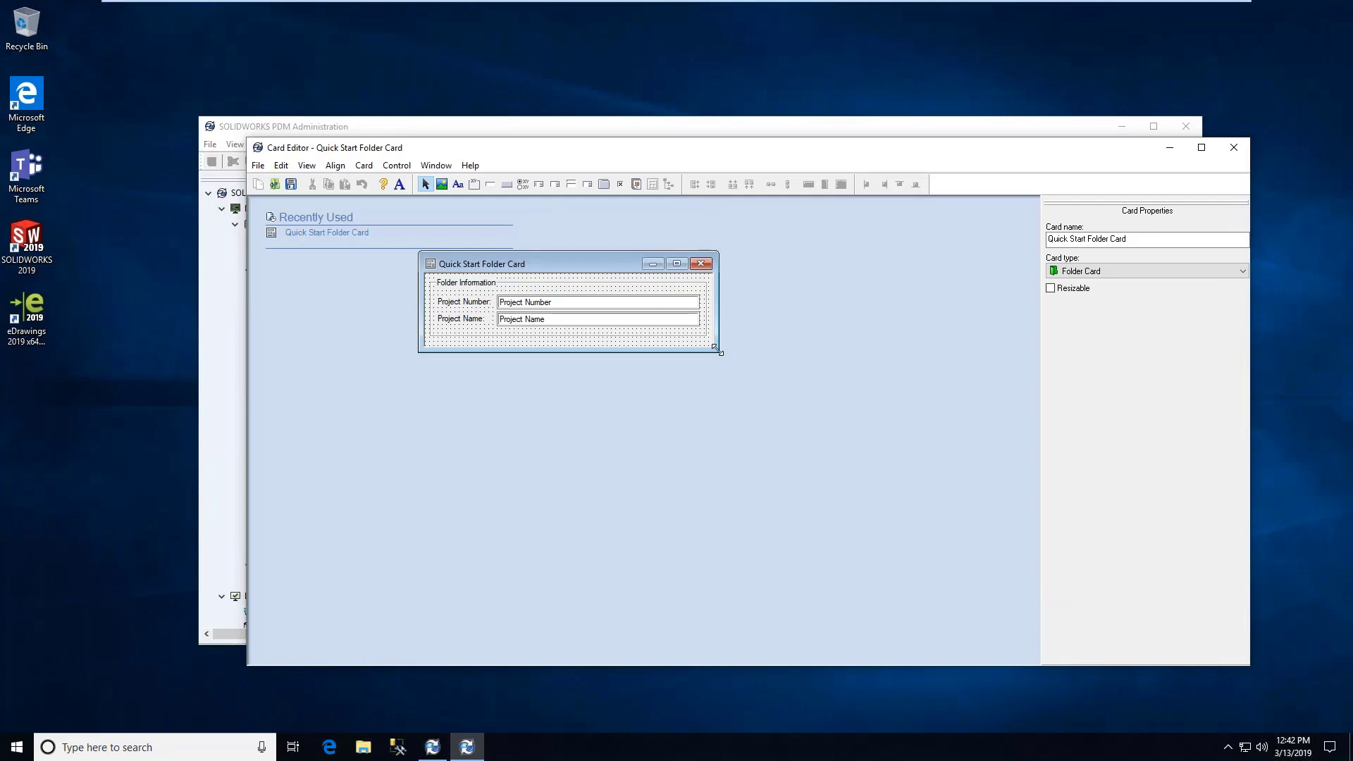
{"action": "left_click_drag", "start_coordinate": [716, 348], "coordinate": [948, 527]}
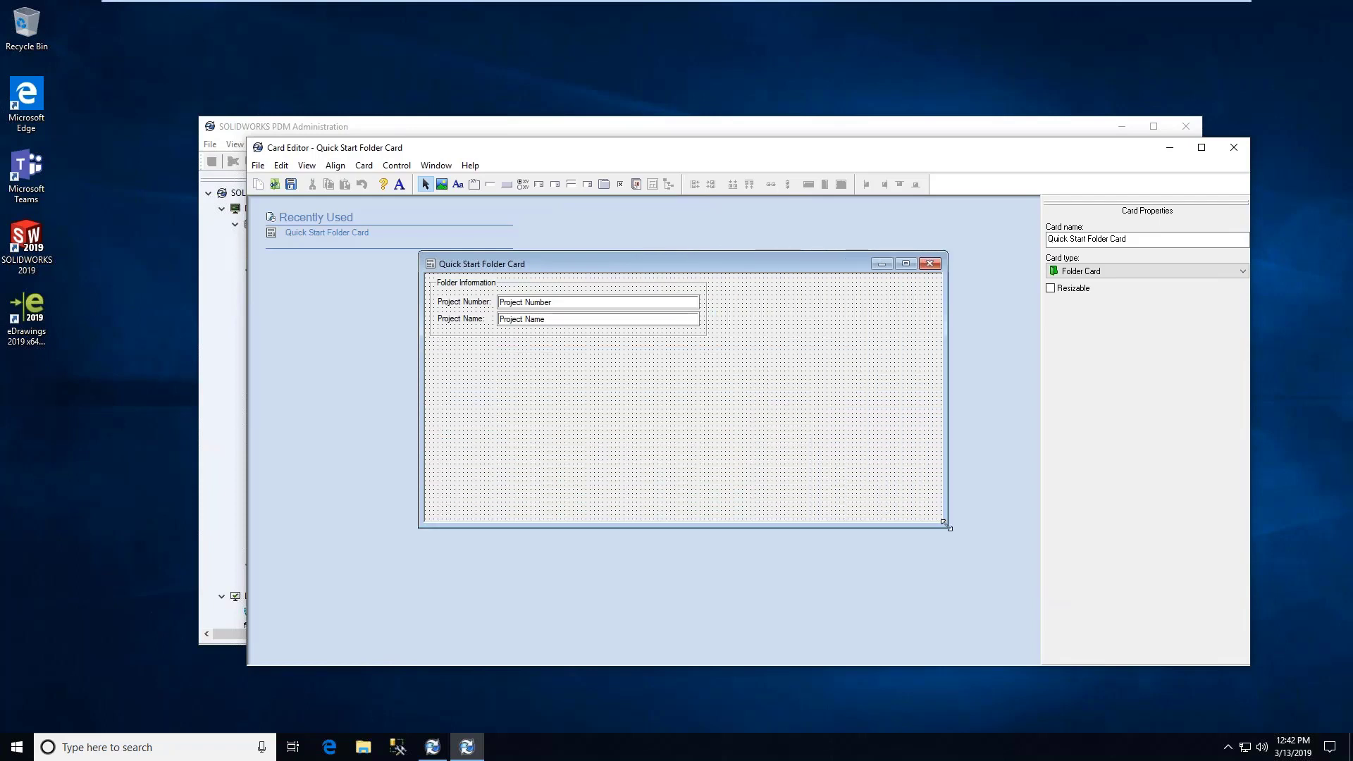
Add a date field to the folder card below Project Name and size it to match the fields above.
{"action": "left_click", "coordinate": [637, 184]}
{"action": "left_click", "coordinate": [657, 377]}
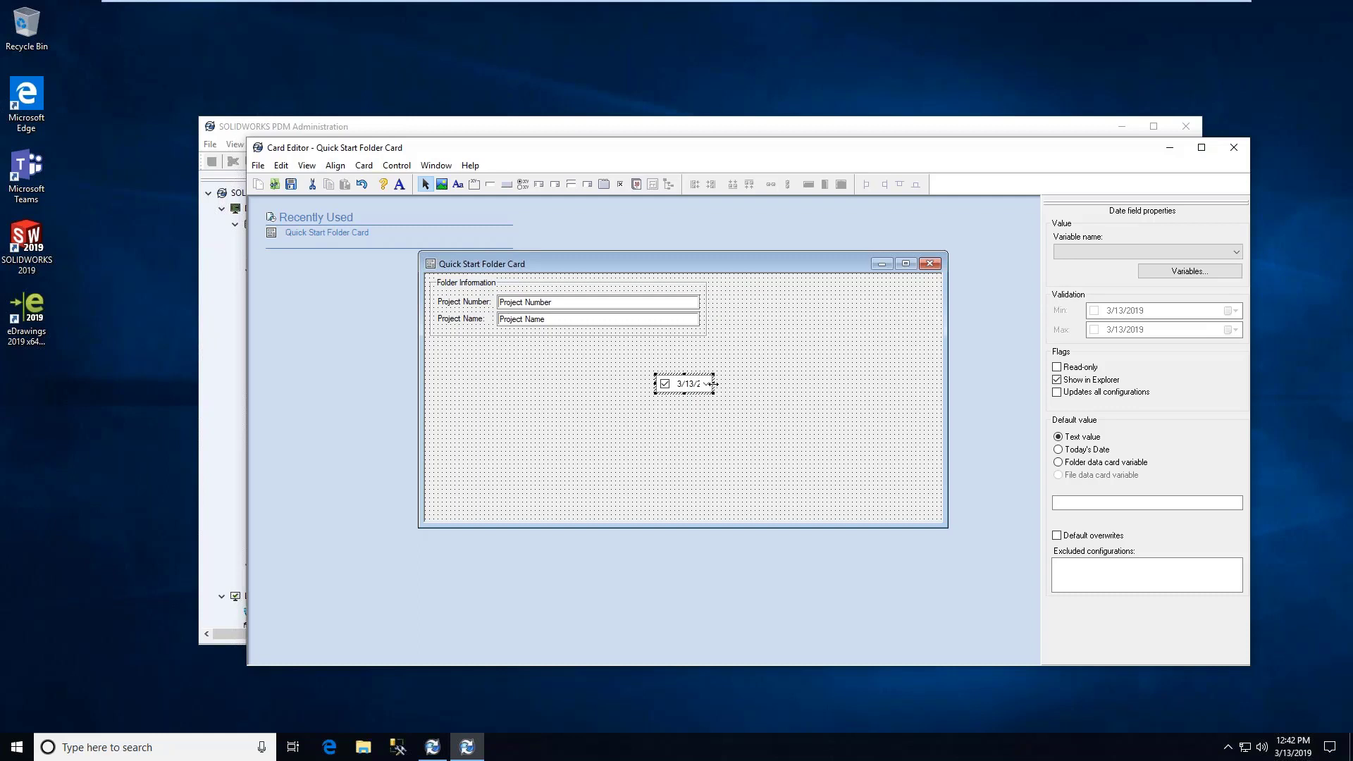
{"action": "left_click_drag", "start_coordinate": [713, 384], "coordinate": [671, 413]}
{"action": "left_click", "coordinate": [630, 342]}
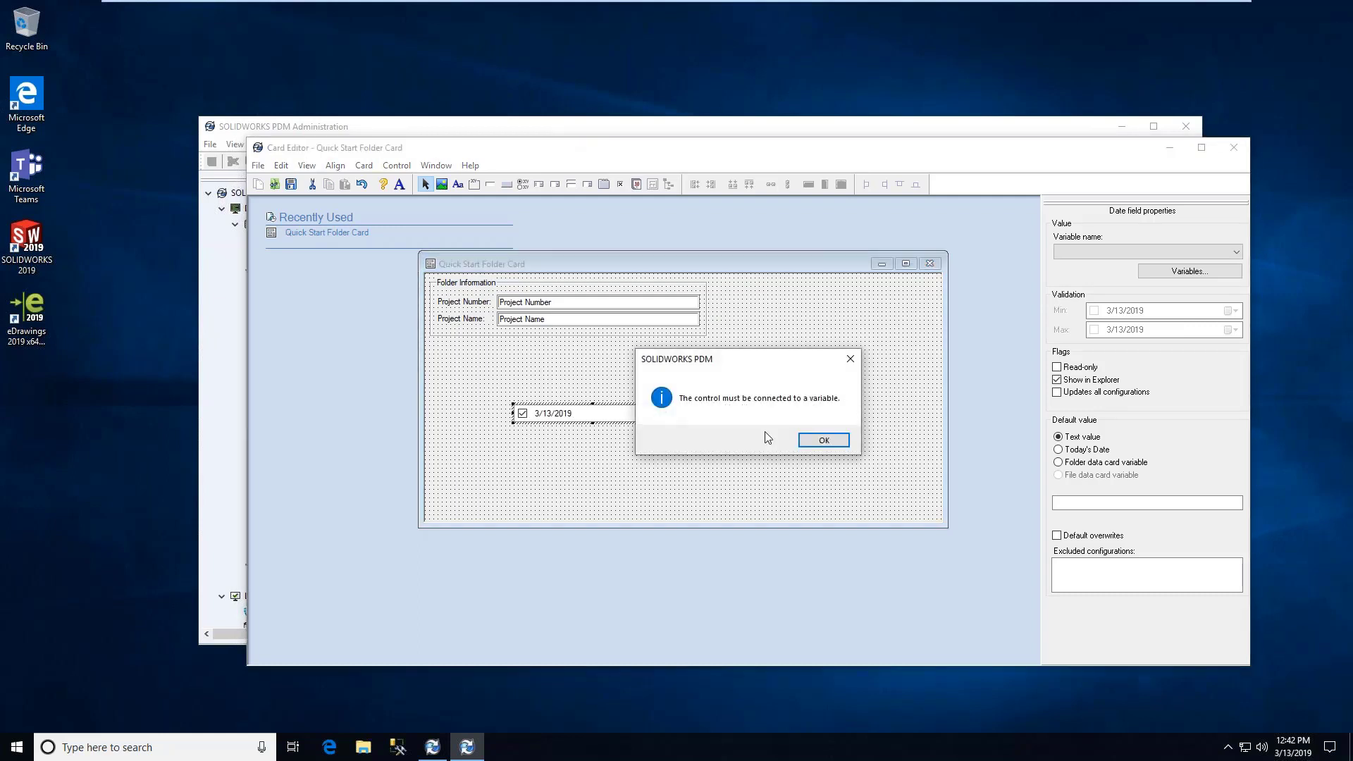
{"action": "left_click", "coordinate": [819, 439]}
{"action": "left_click_drag", "start_coordinate": [579, 417], "coordinate": [563, 358]}
{"action": "left_click_drag", "start_coordinate": [656, 354], "coordinate": [700, 347]}
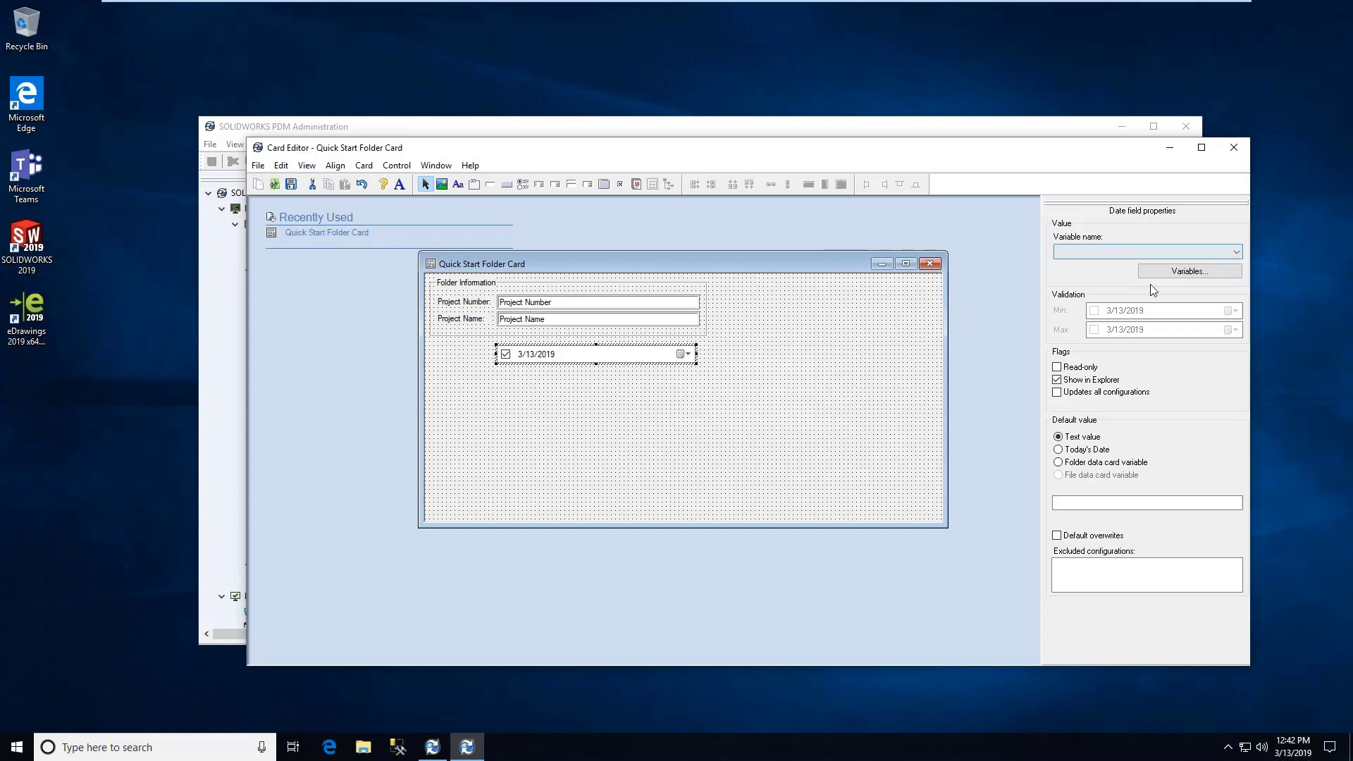
Create a new variable named ProjectInitationDate with the Date type.
{"action": "left_click", "coordinate": [1168, 275]}
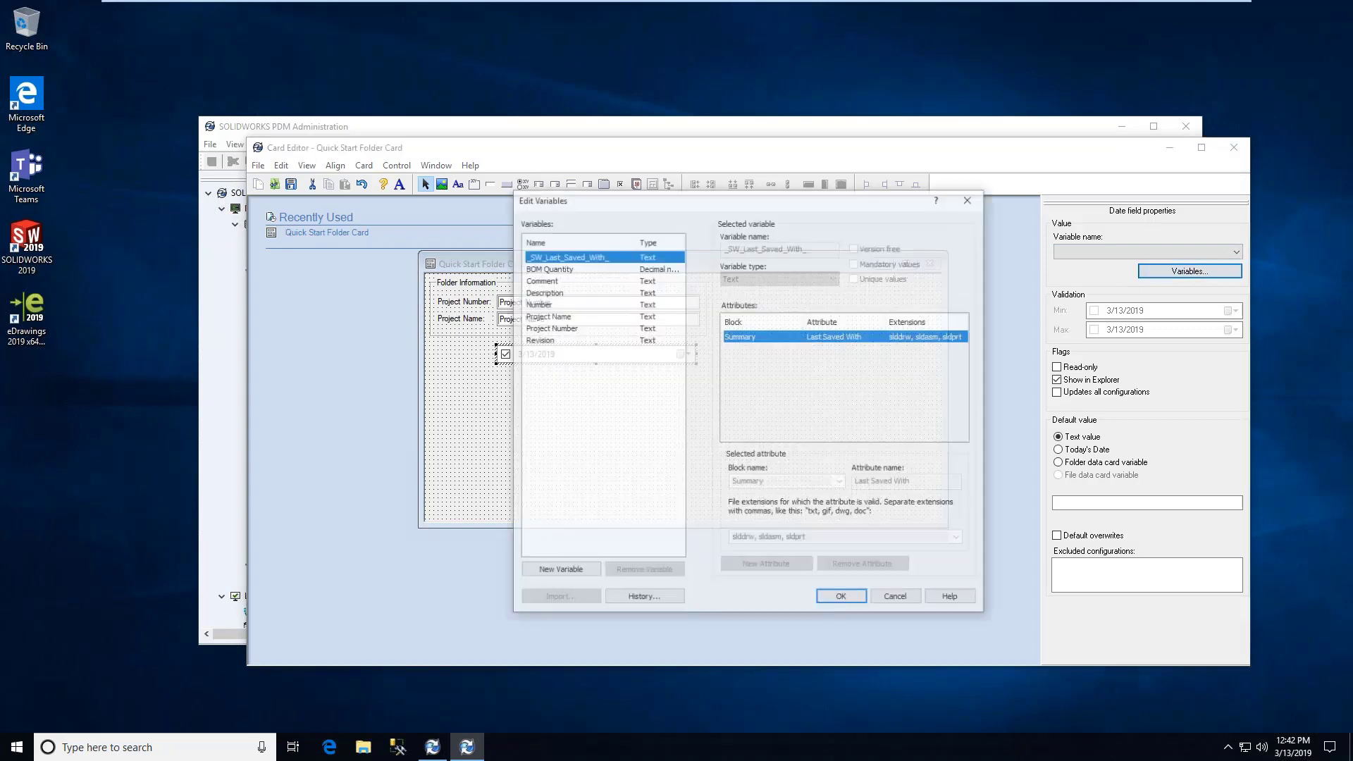
{"action": "left_click", "coordinate": [558, 571]}
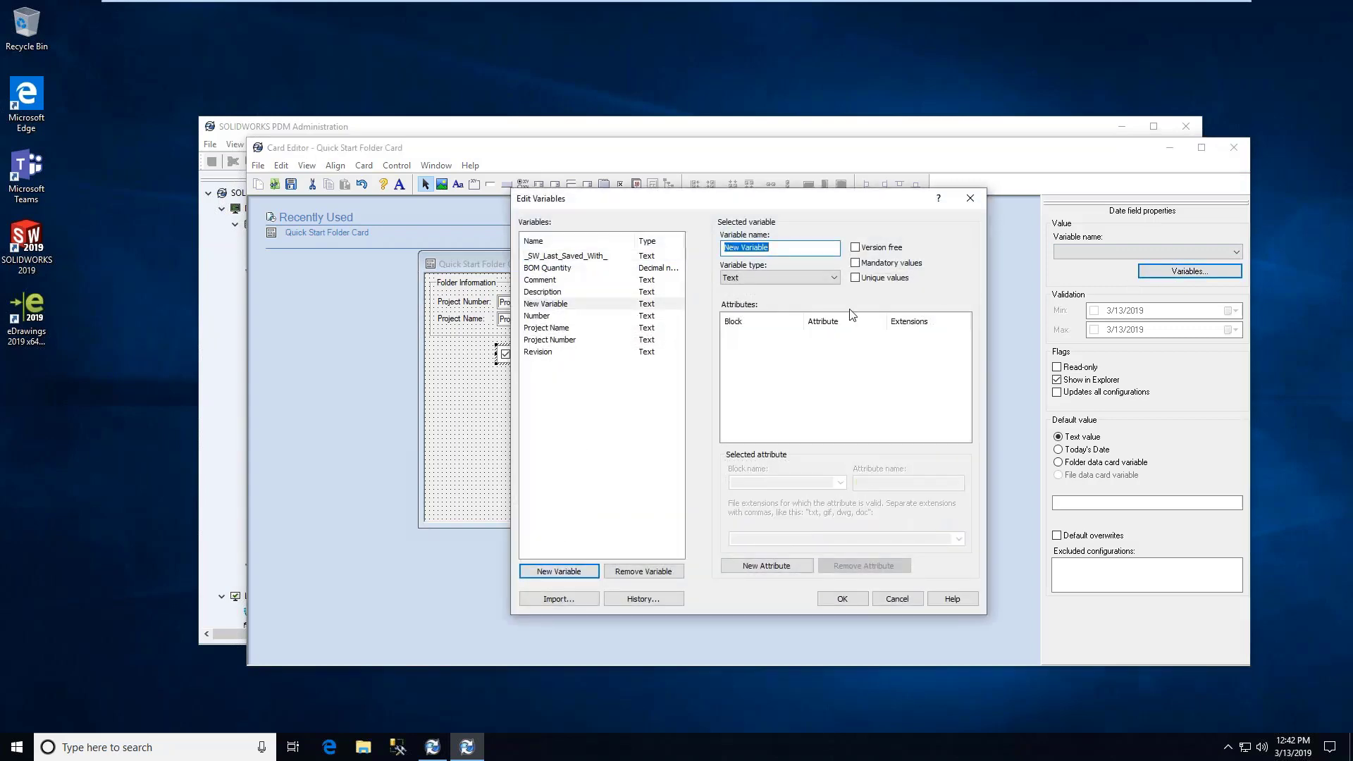
{"action": "type", "text": "ProjectInitationDate"}
{"action": "left_click", "coordinate": [768, 278]}
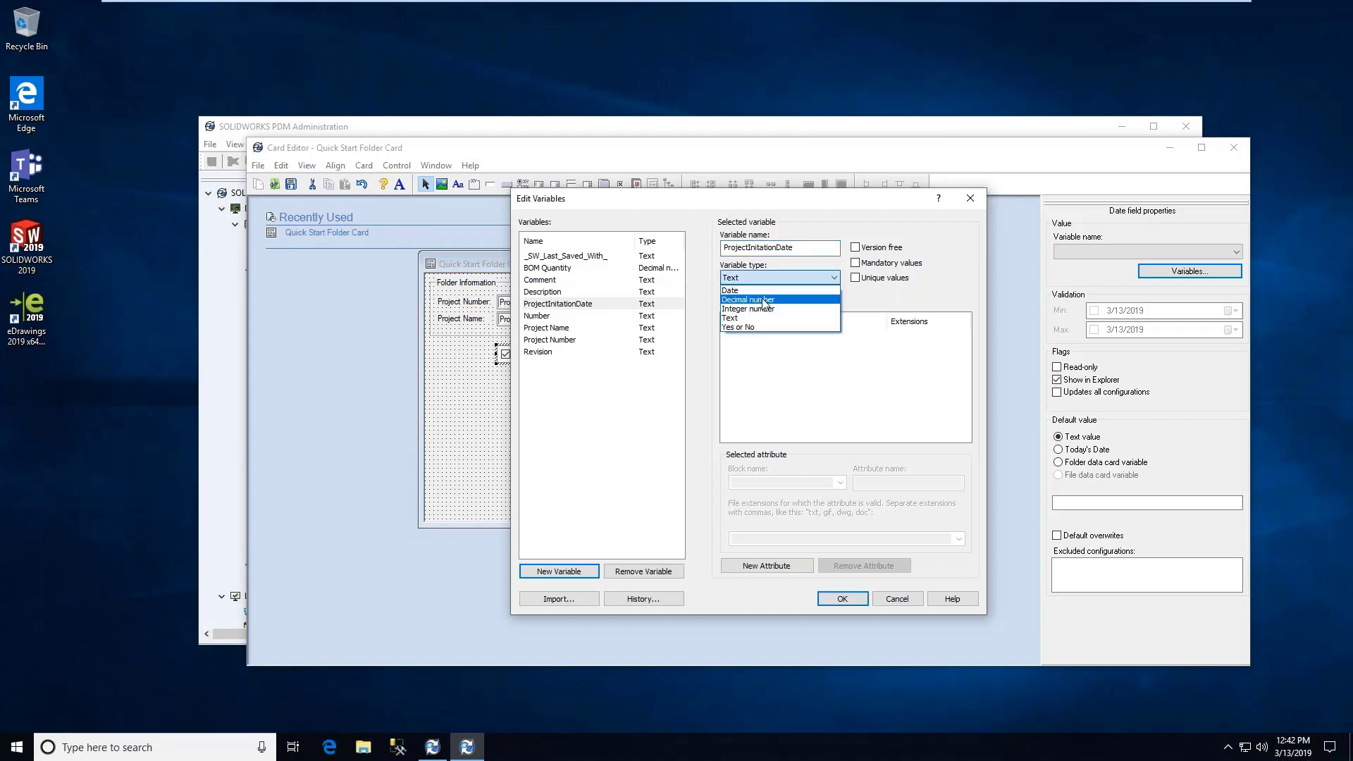
{"action": "left_click", "coordinate": [767, 301]}
{"action": "left_click", "coordinate": [844, 598]}
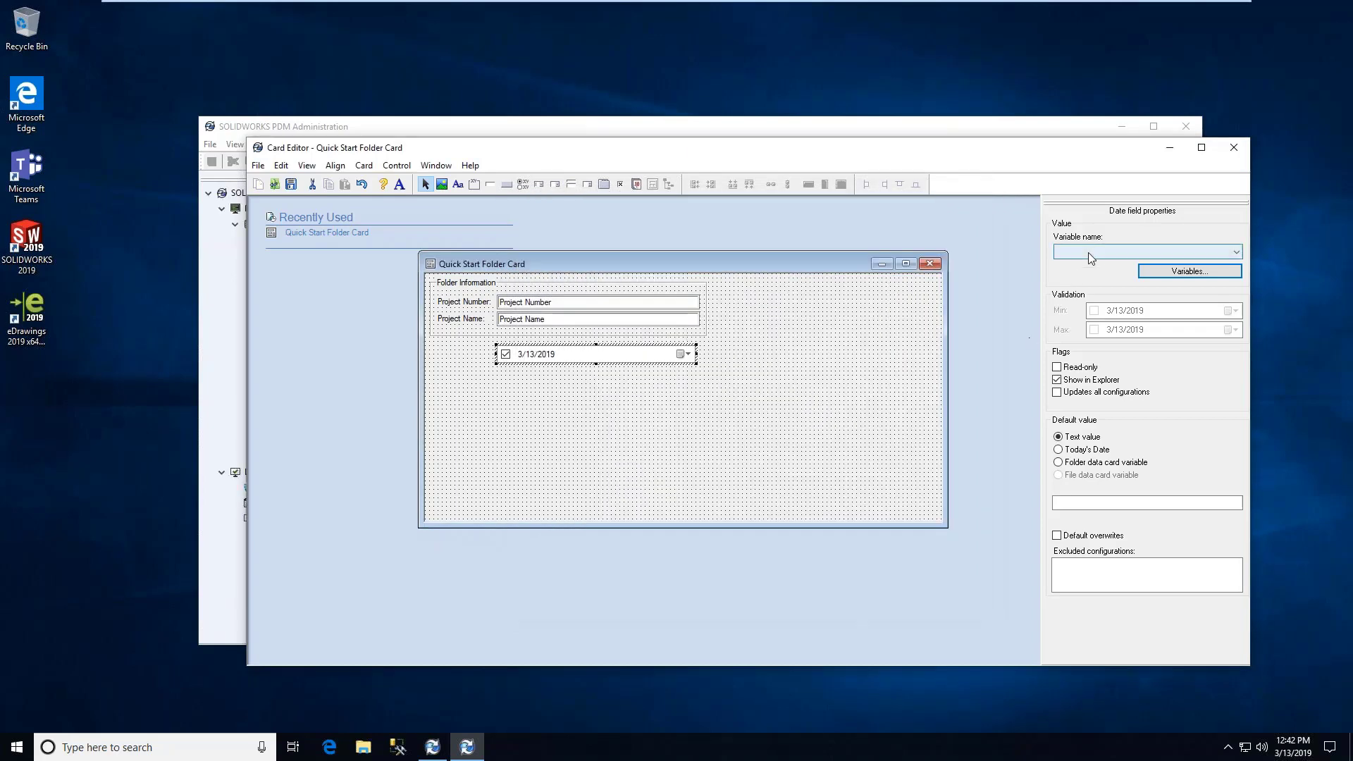
Link the folder card's date field to the ProjectInitationDate variable.
{"action": "left_click", "coordinate": [1088, 252]}
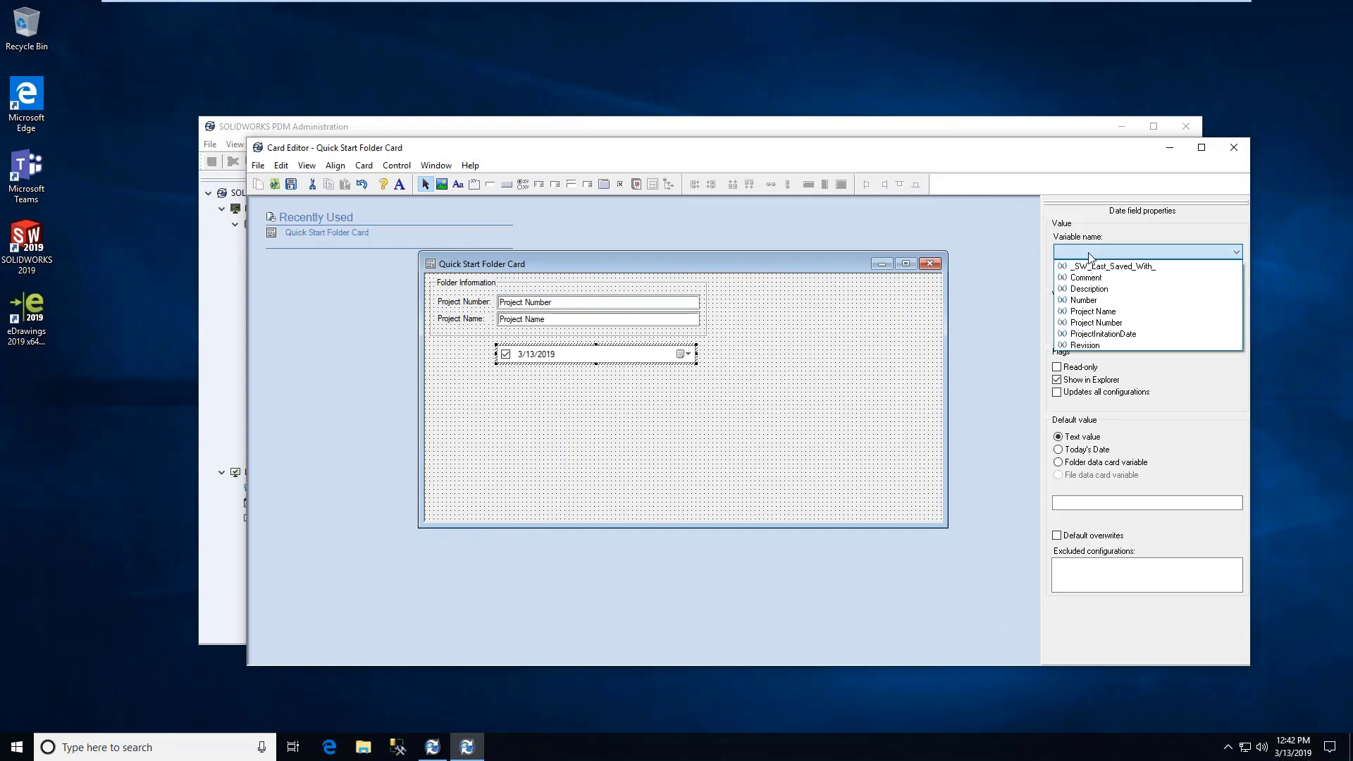
{"action": "left_click", "coordinate": [1104, 334]}
{"action": "left_click", "coordinate": [788, 429]}
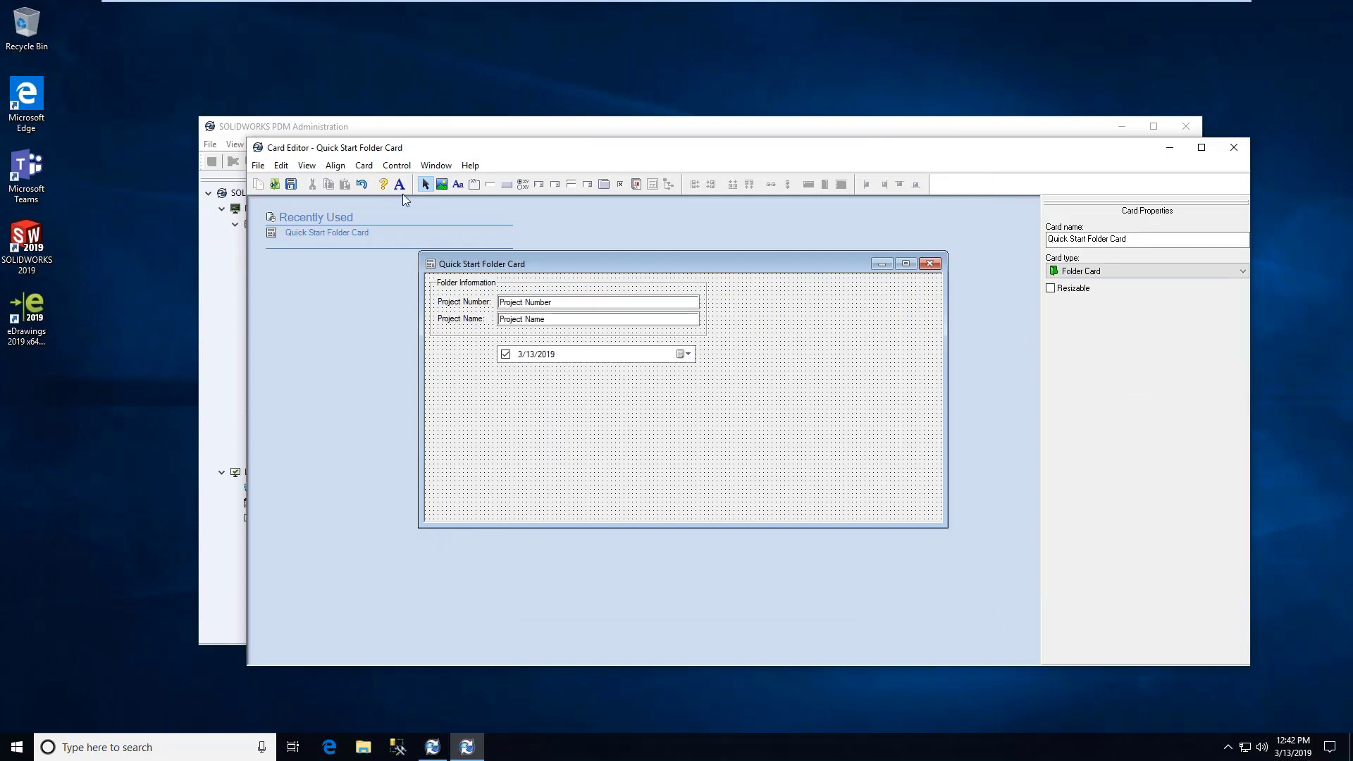
Add the label "Project Start Date:" beside the date field and shift the field to clear the text.
{"action": "left_click", "coordinate": [459, 186]}
{"action": "left_click", "coordinate": [439, 345]}
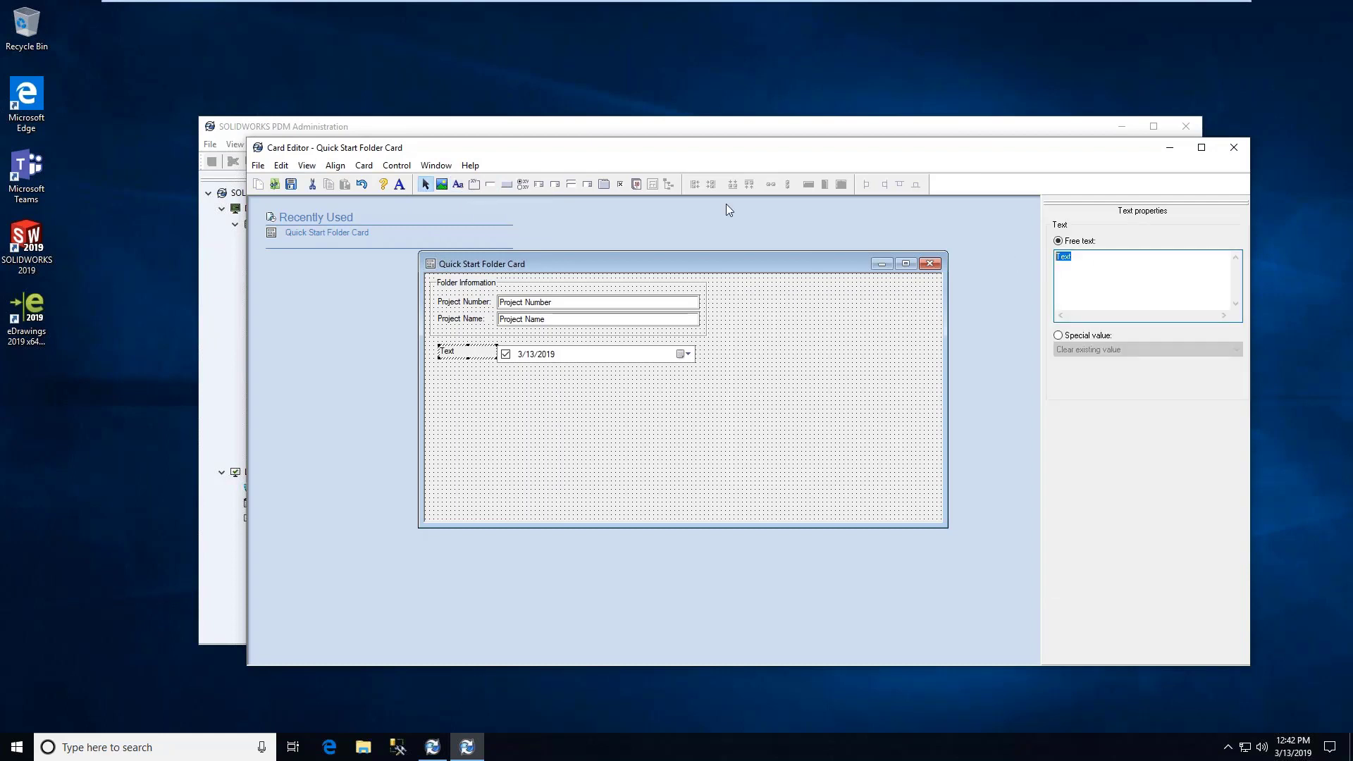
{"action": "type", "text": "Project Start Date:"}
{"action": "left_click_drag", "start_coordinate": [468, 351], "coordinate": [546, 357]}
{"action": "left_click", "coordinate": [539, 423]}
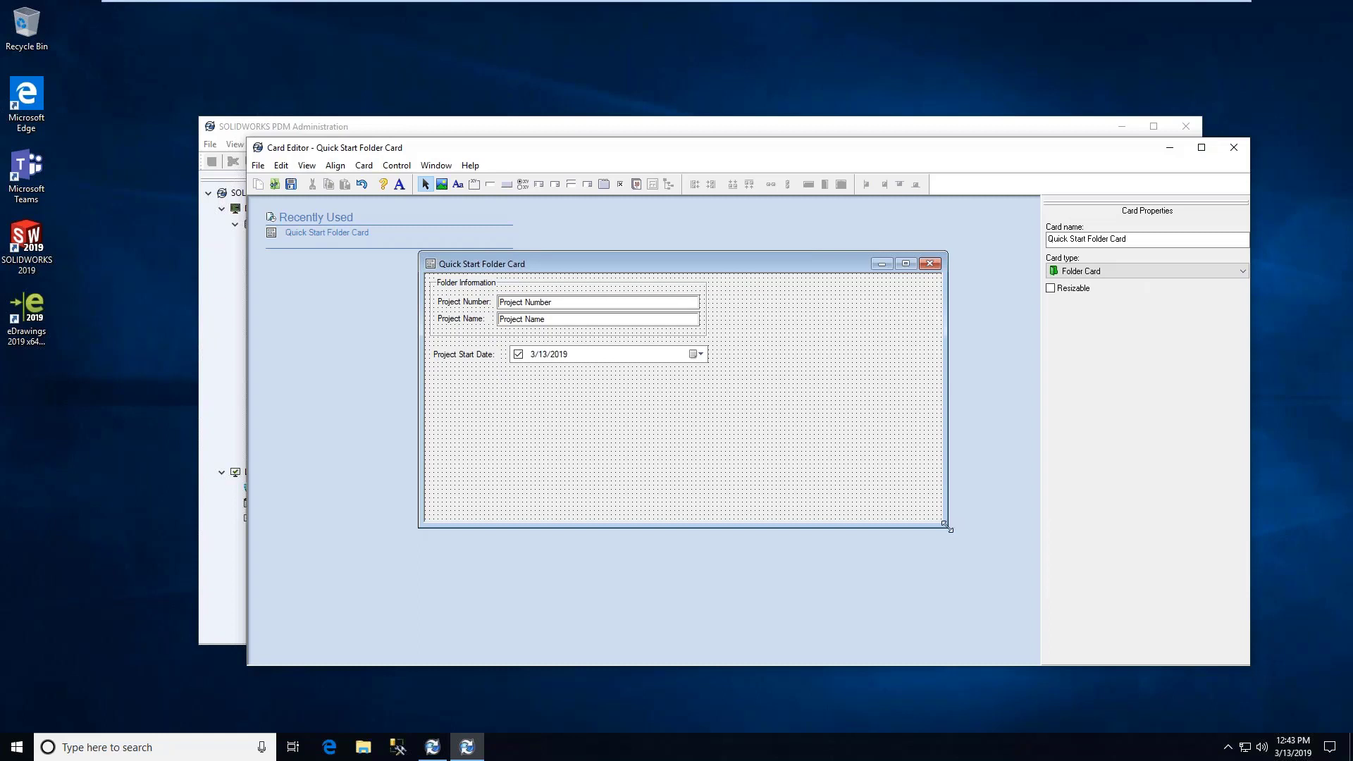
Shrink the folder card to fit its controls, save it and close the card editor.
{"action": "left_click_drag", "start_coordinate": [945, 529], "coordinate": [731, 385]}
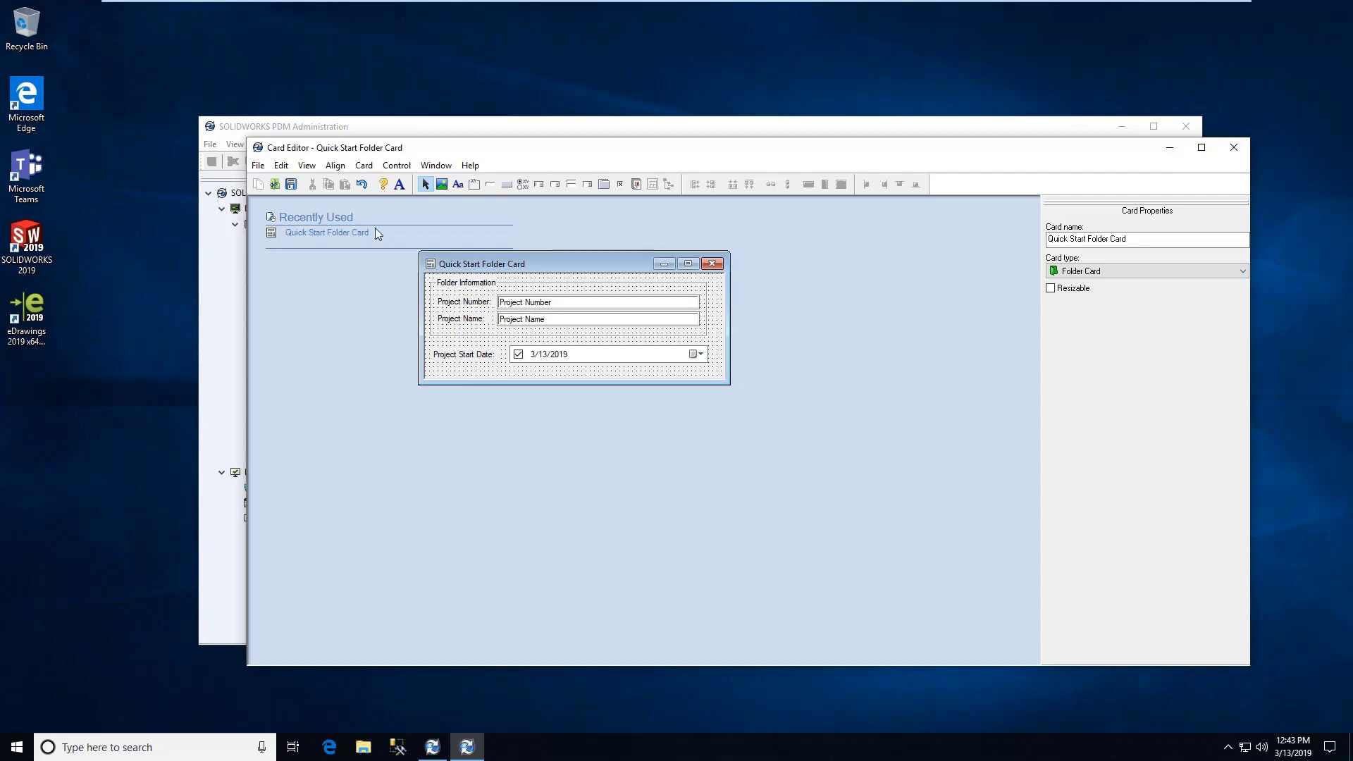
{"action": "left_click", "coordinate": [290, 185]}
{"action": "left_click", "coordinate": [1235, 148]}
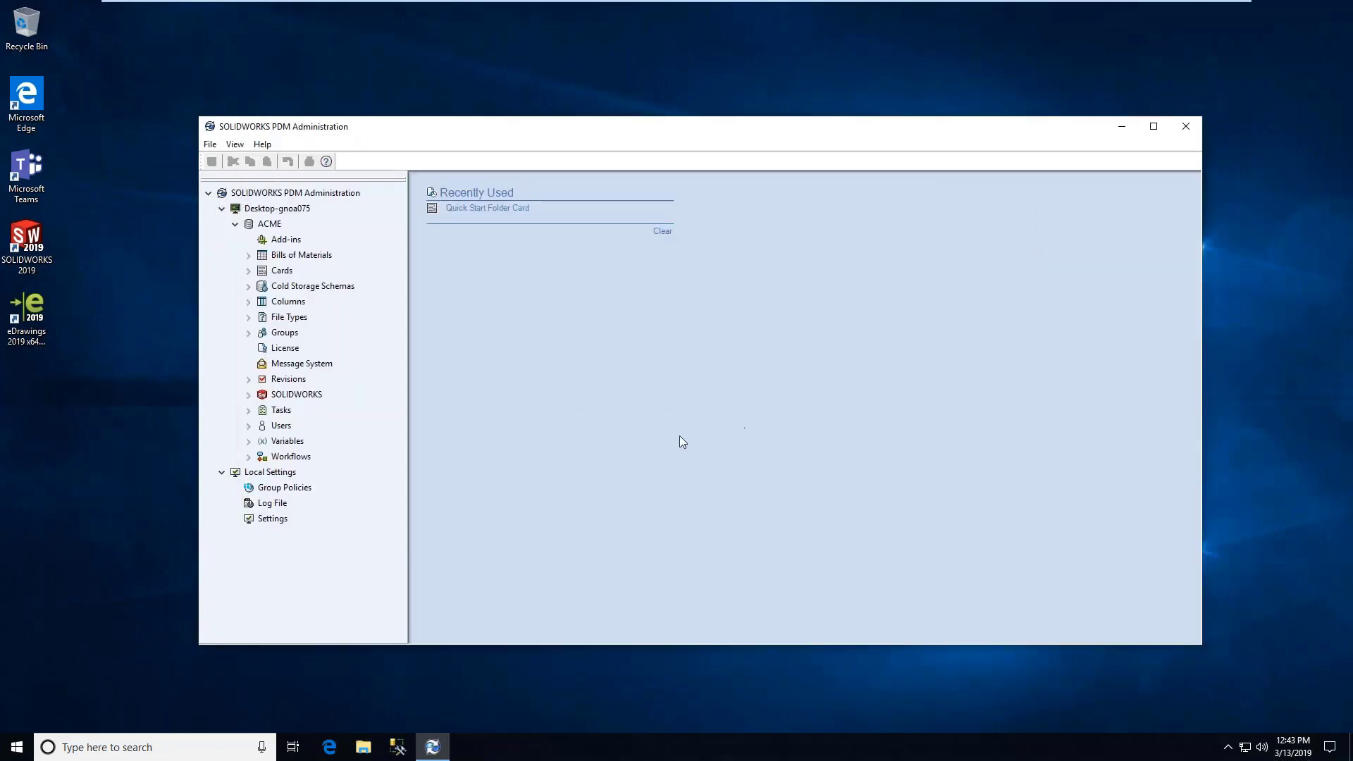
Switch to File Explorer and create a folder with the default name in the root of the ACME vault.
{"action": "left_click", "coordinate": [363, 746]}
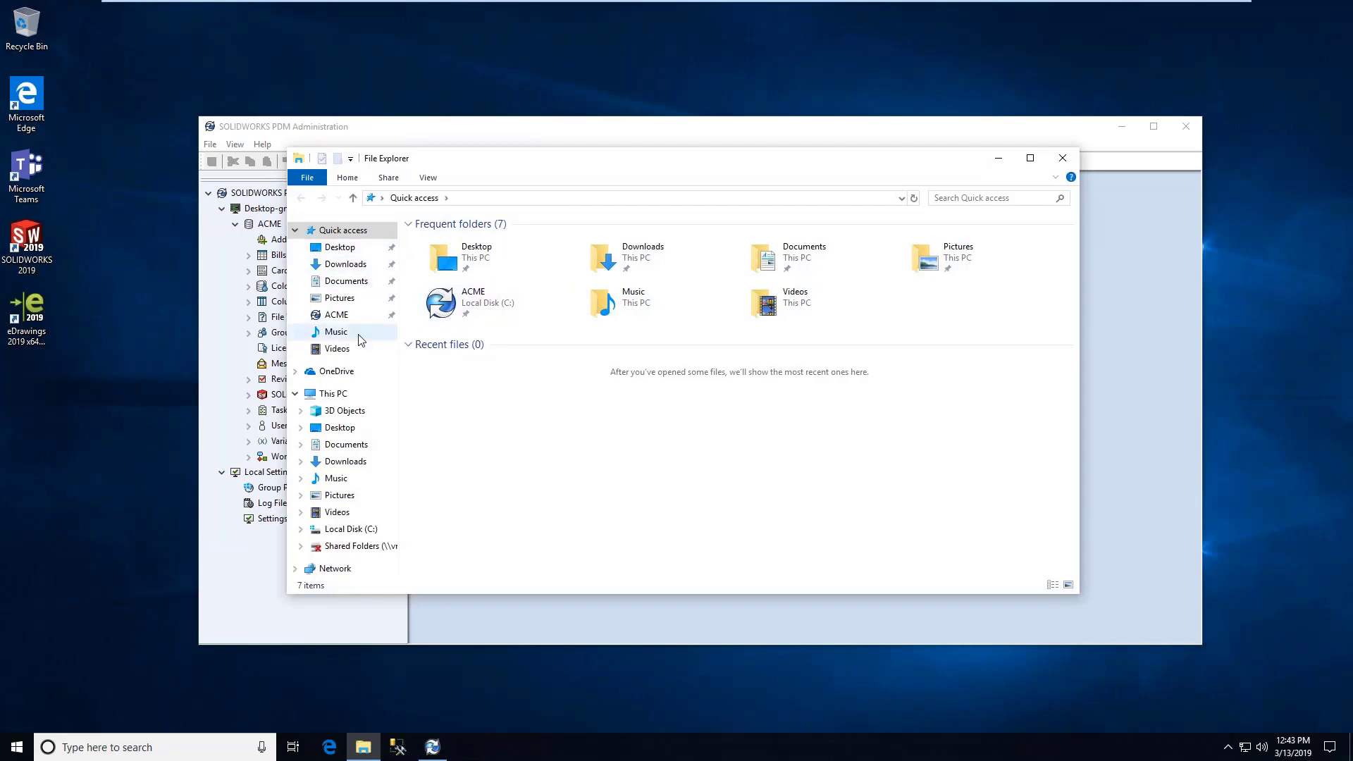
{"action": "left_click", "coordinate": [336, 321]}
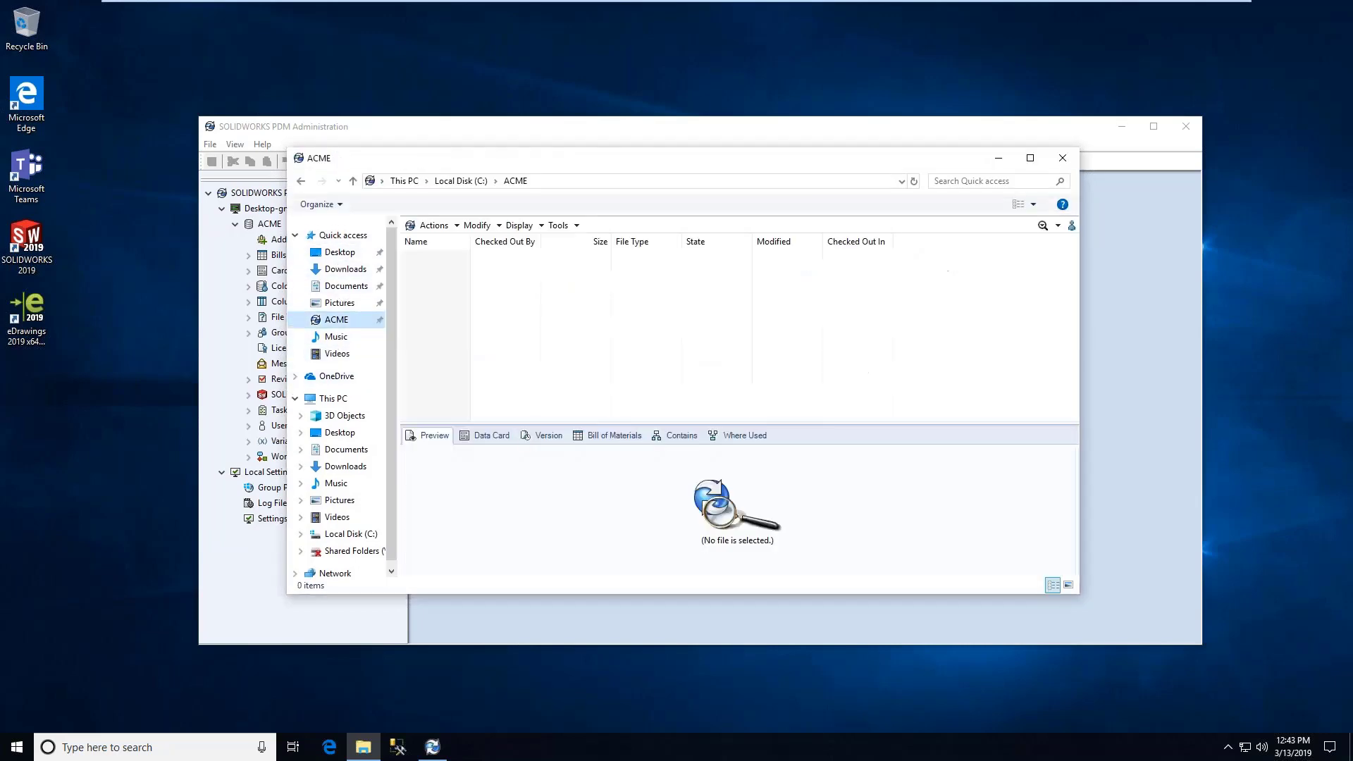
{"action": "right_click", "coordinate": [512, 298]}
{"action": "mouse_move", "coordinate": [550, 383]}
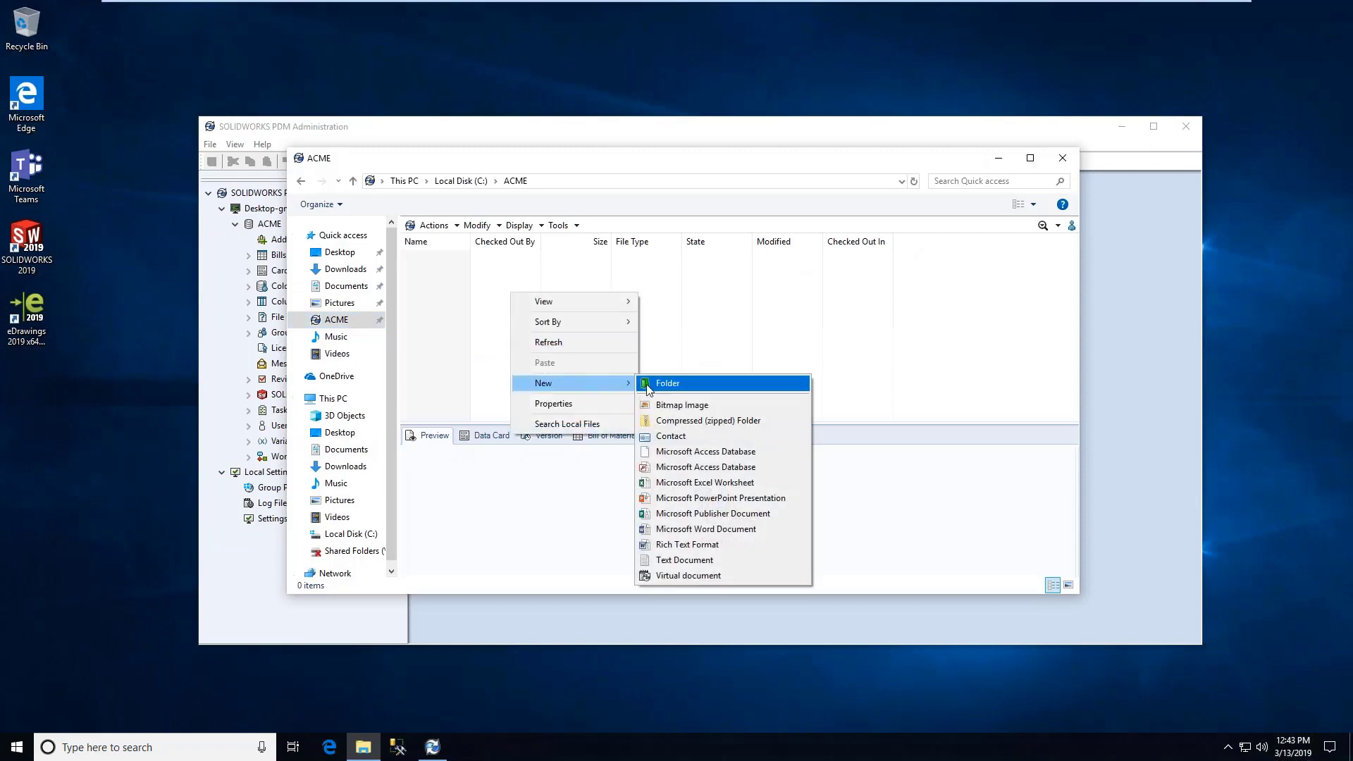
{"action": "left_click", "coordinate": [659, 380]}
{"action": "key", "text": "Return"}
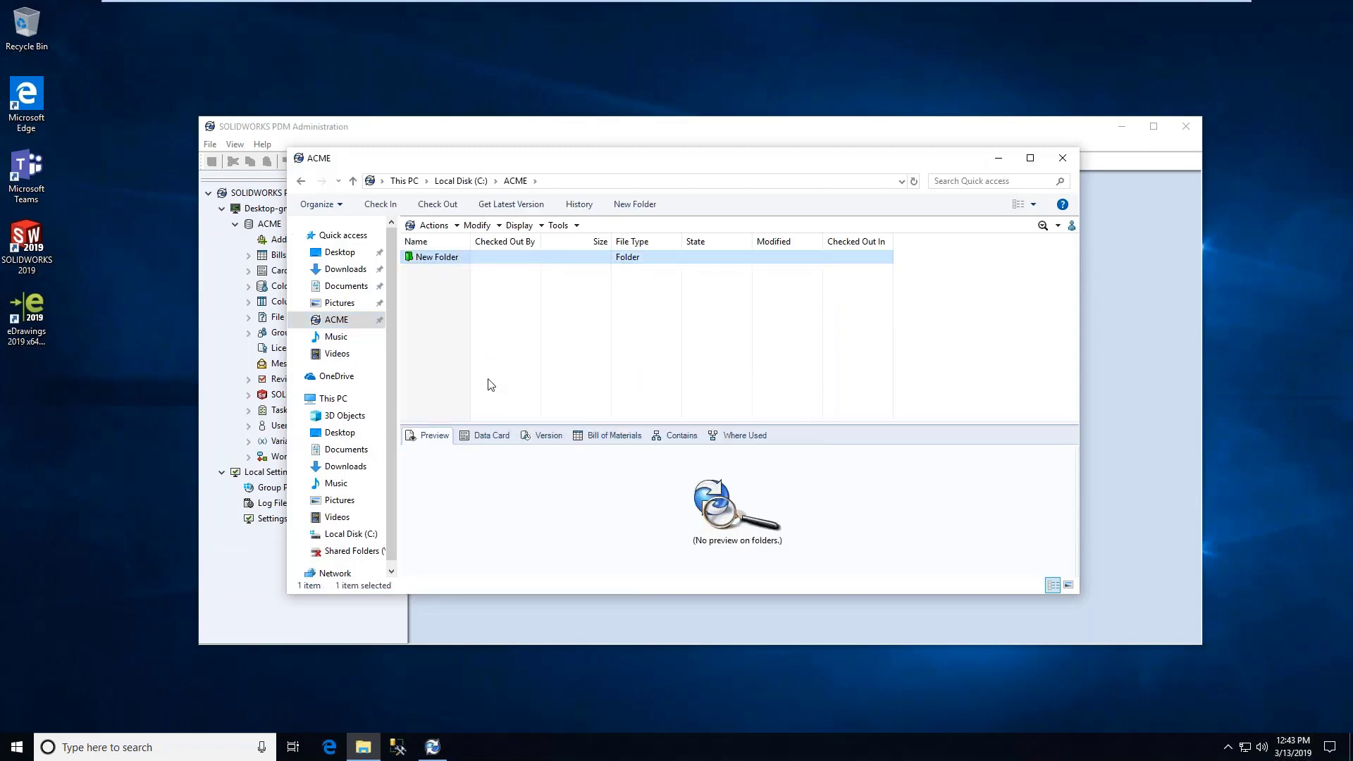
Show the new folder's data card with more room, make its values editable and set Project Start Date to 03/13/19.
{"action": "left_click_drag", "start_coordinate": [514, 423], "coordinate": [514, 325]}
{"action": "left_click", "coordinate": [492, 334]}
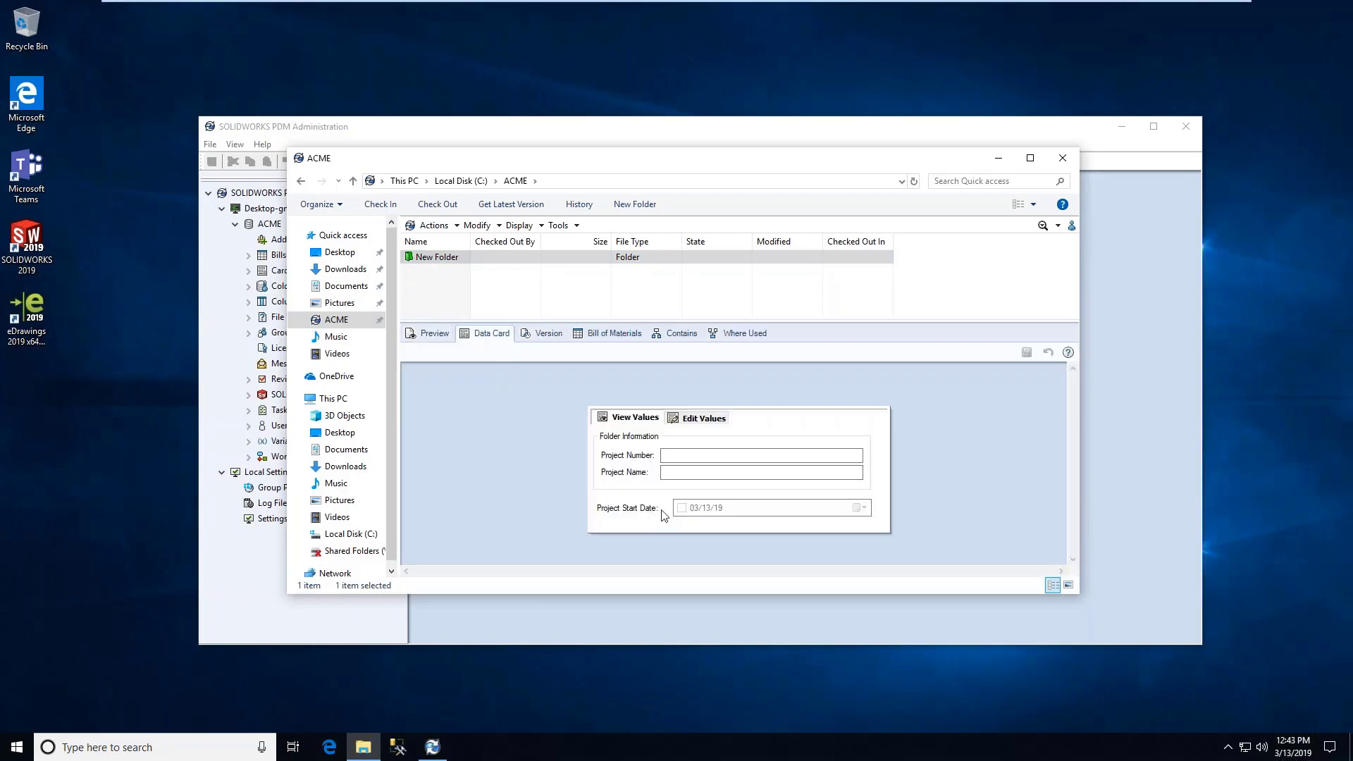
{"action": "left_click", "coordinate": [717, 418]}
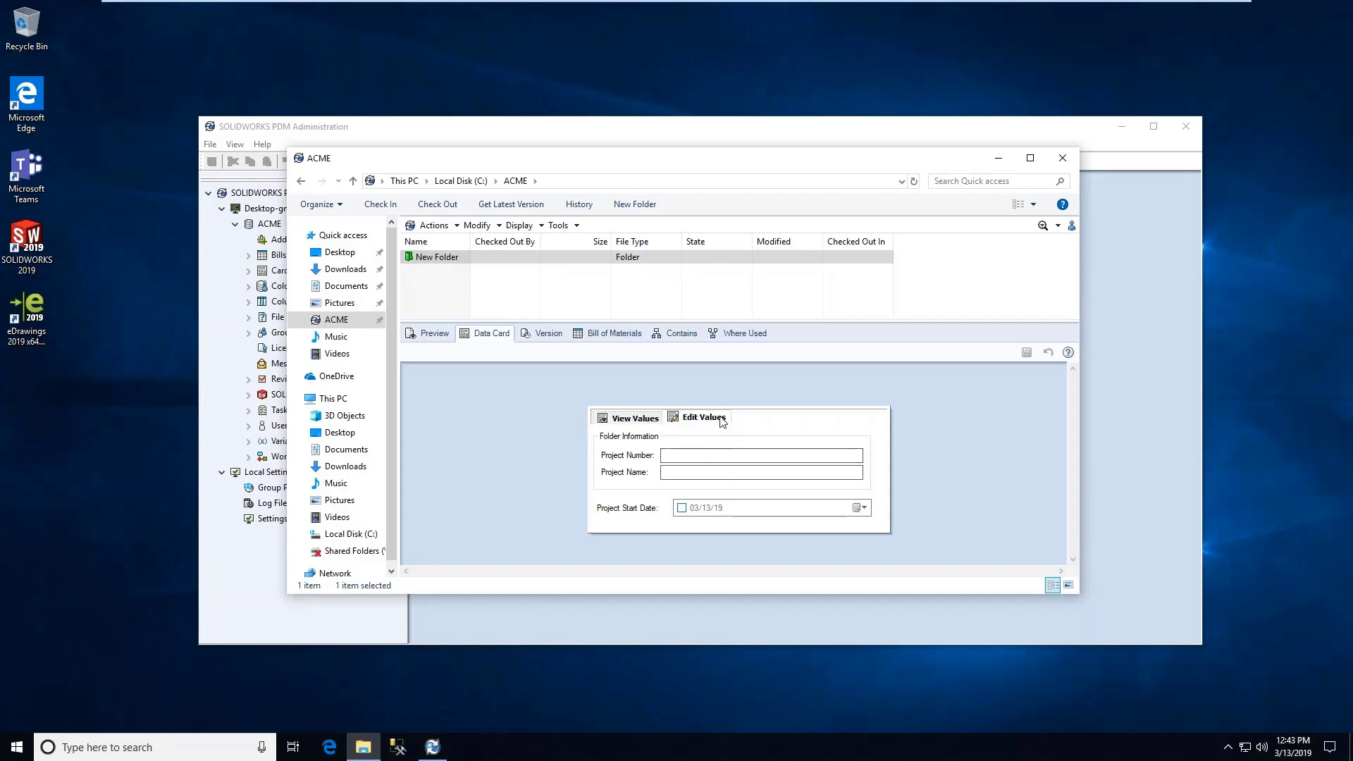
{"action": "left_click", "coordinate": [681, 508]}
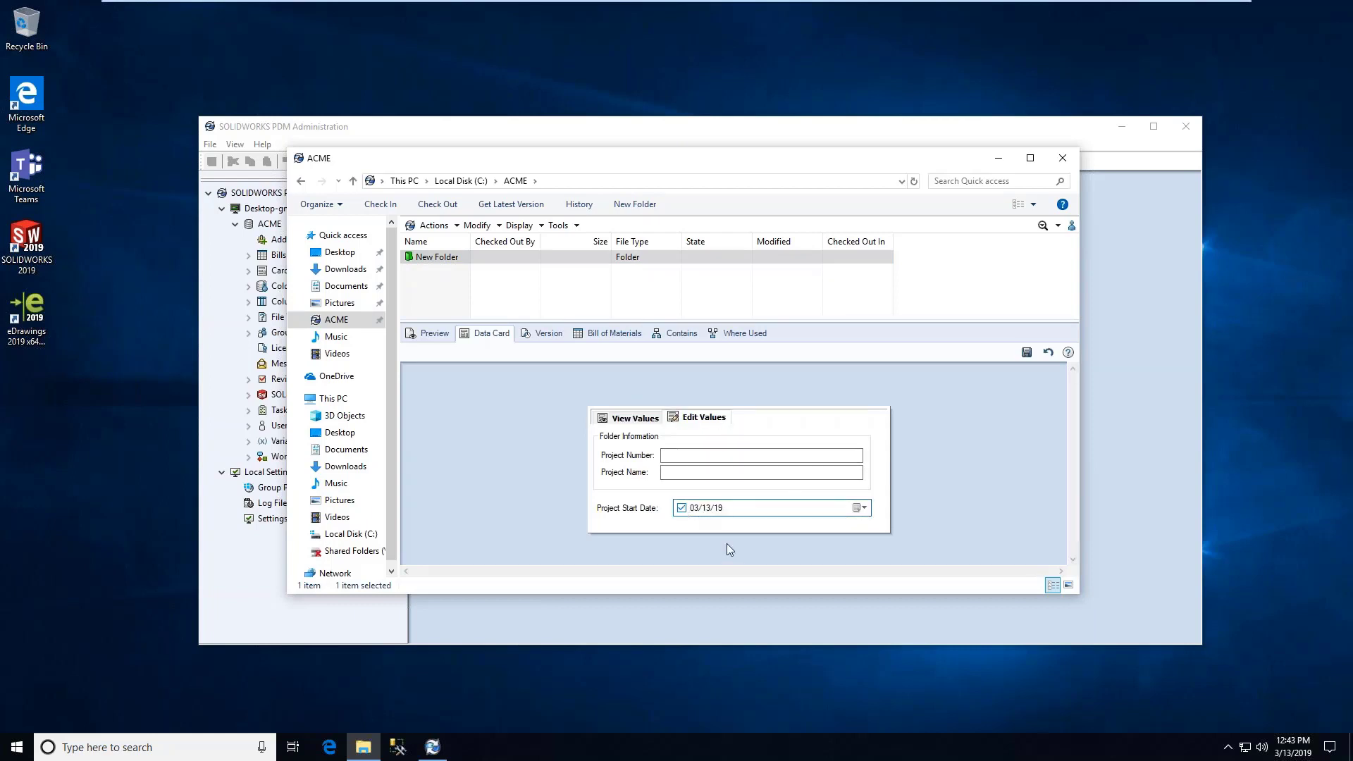
{"action": "left_click", "coordinate": [682, 508]}
{"action": "left_click", "coordinate": [867, 511]}
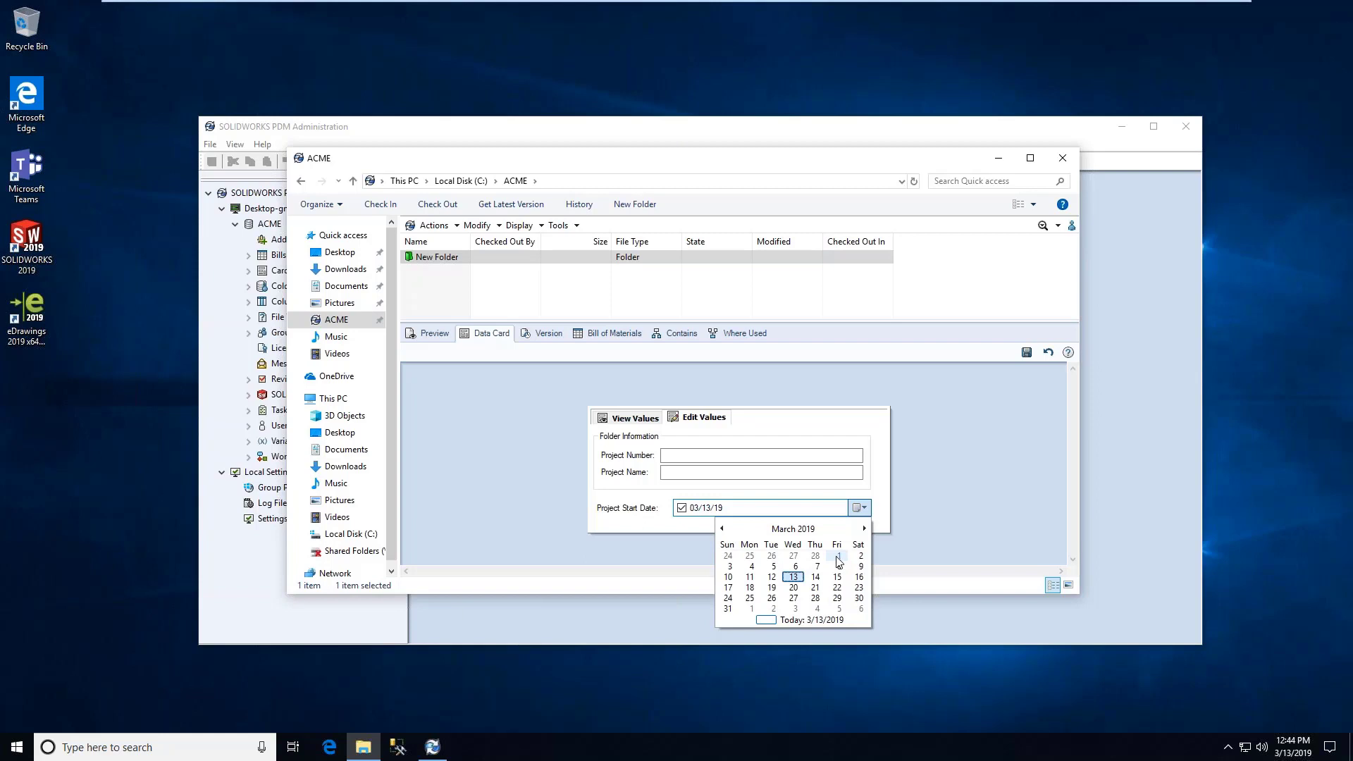
{"action": "left_click", "coordinate": [802, 493]}
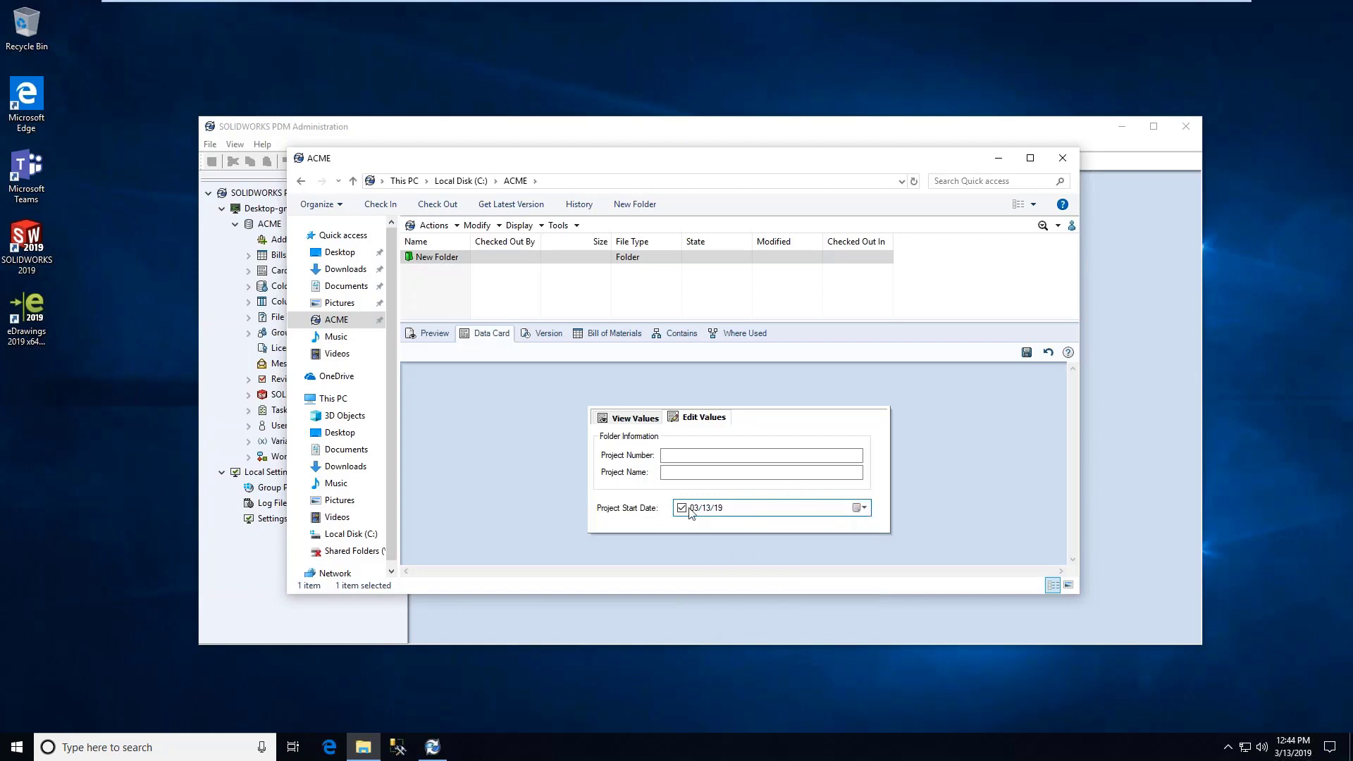
Enter project number 00123 and project name ACME on the folder's data card, save it and close the vault view.
{"action": "left_click", "coordinate": [685, 454]}
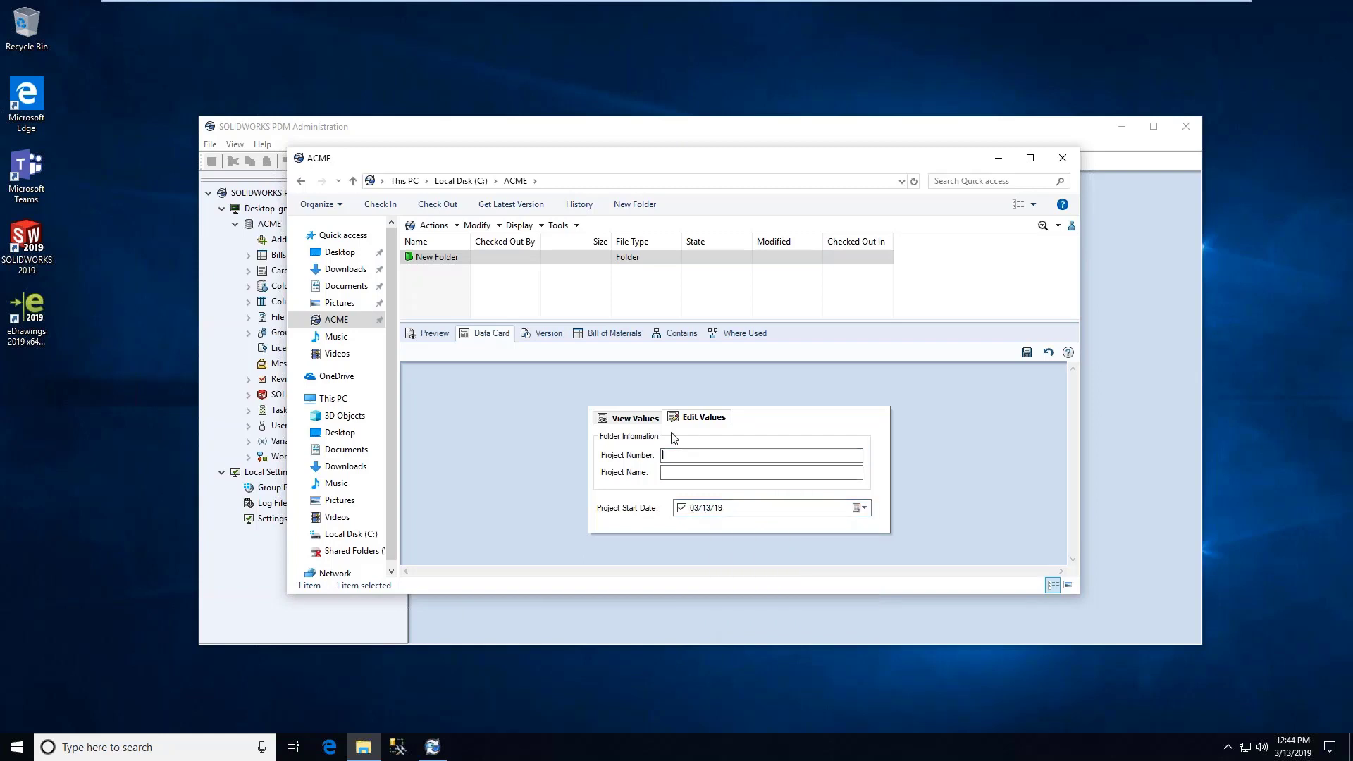
{"action": "type", "text": "00123"}
{"action": "left_click", "coordinate": [673, 472]}
{"action": "type", "text": "ACME"}
{"action": "left_click", "coordinate": [1025, 350]}
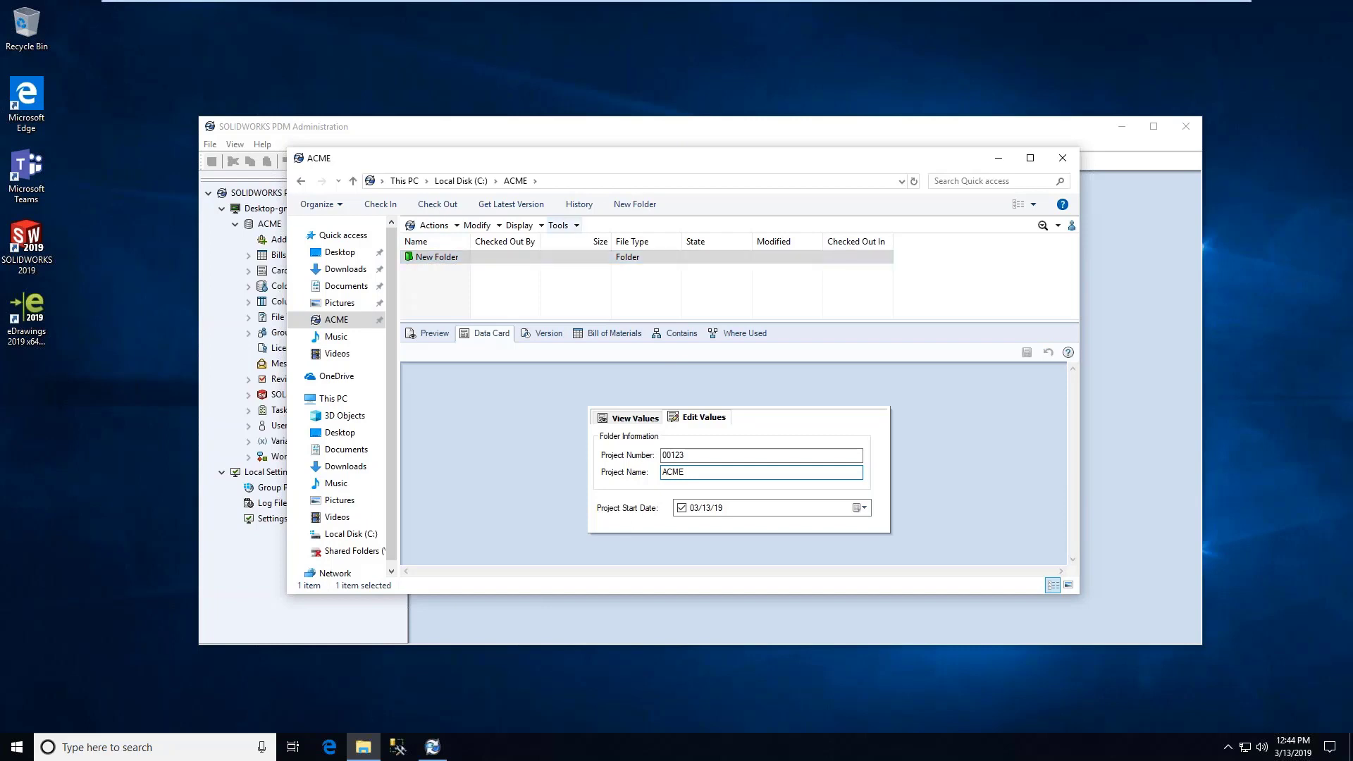
{"action": "left_click", "coordinate": [1062, 157]}
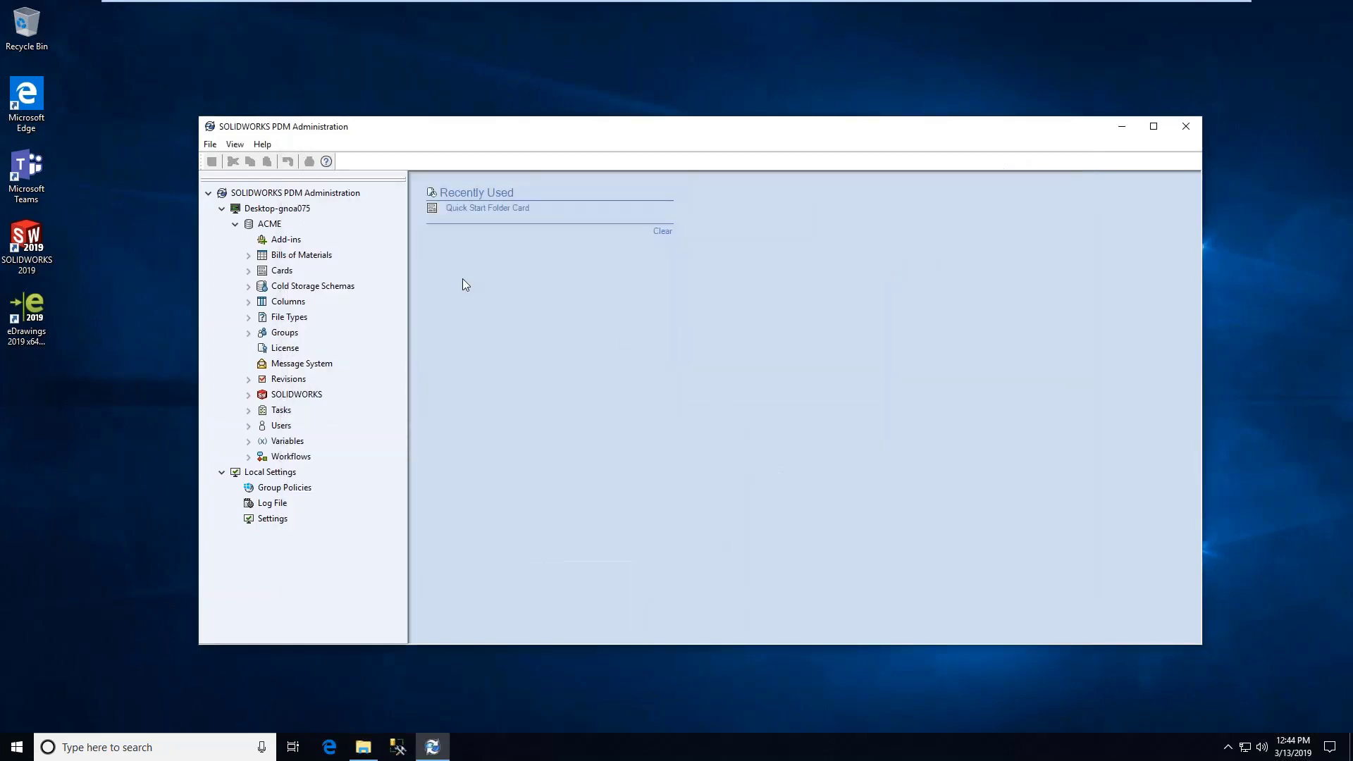
Open the Quick Start Data Card file card to examine its fields and properties, and close it without changes.
{"action": "left_click", "coordinate": [248, 271]}
{"action": "left_click", "coordinate": [261, 286]}
{"action": "left_click", "coordinate": [263, 319]}
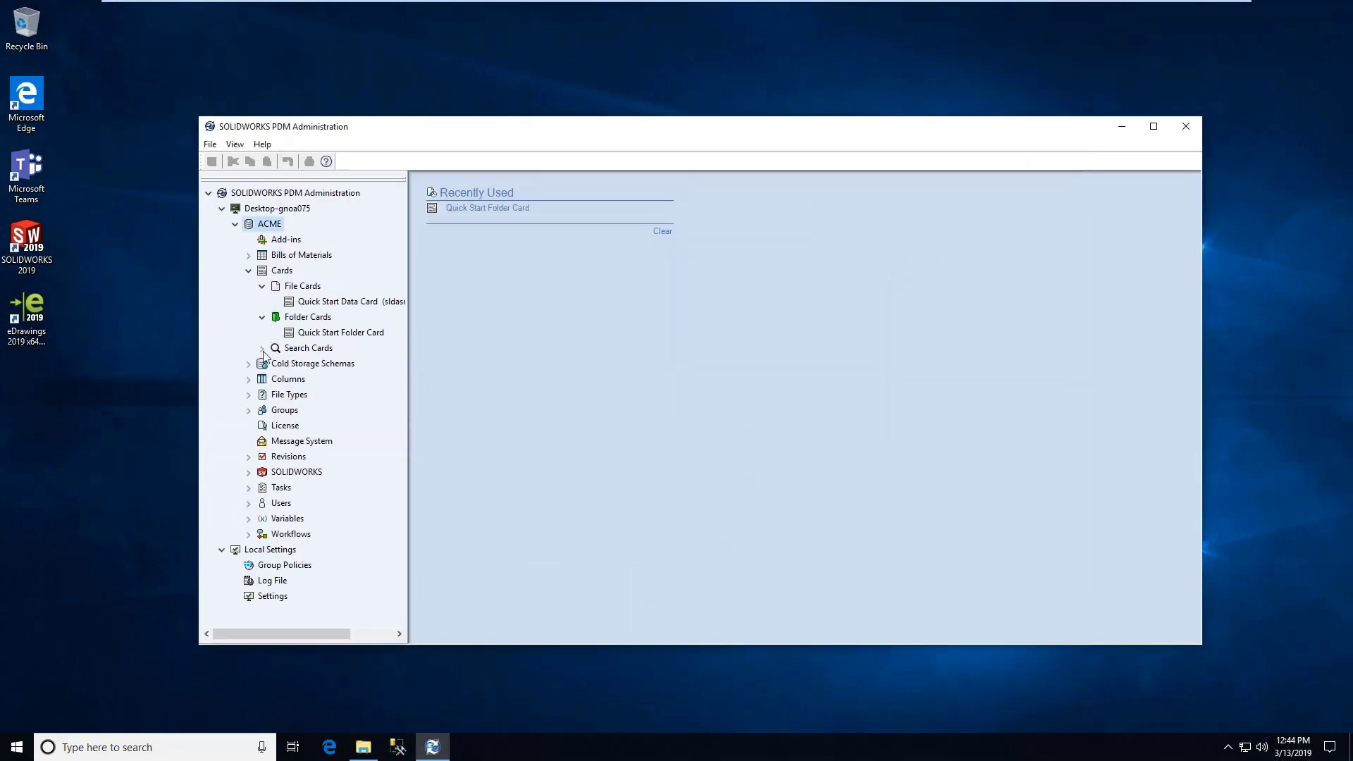
{"action": "left_click", "coordinate": [262, 348]}
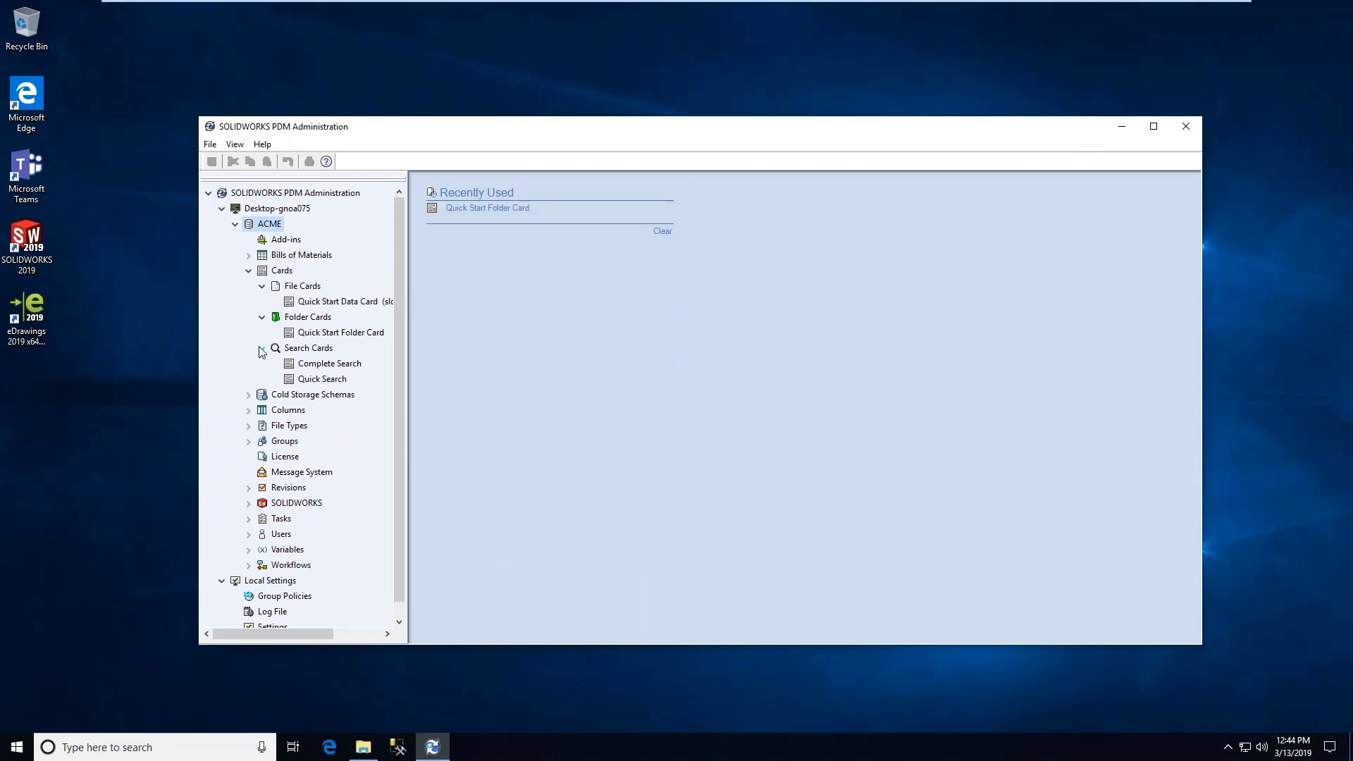
{"action": "double_click", "coordinate": [363, 303]}
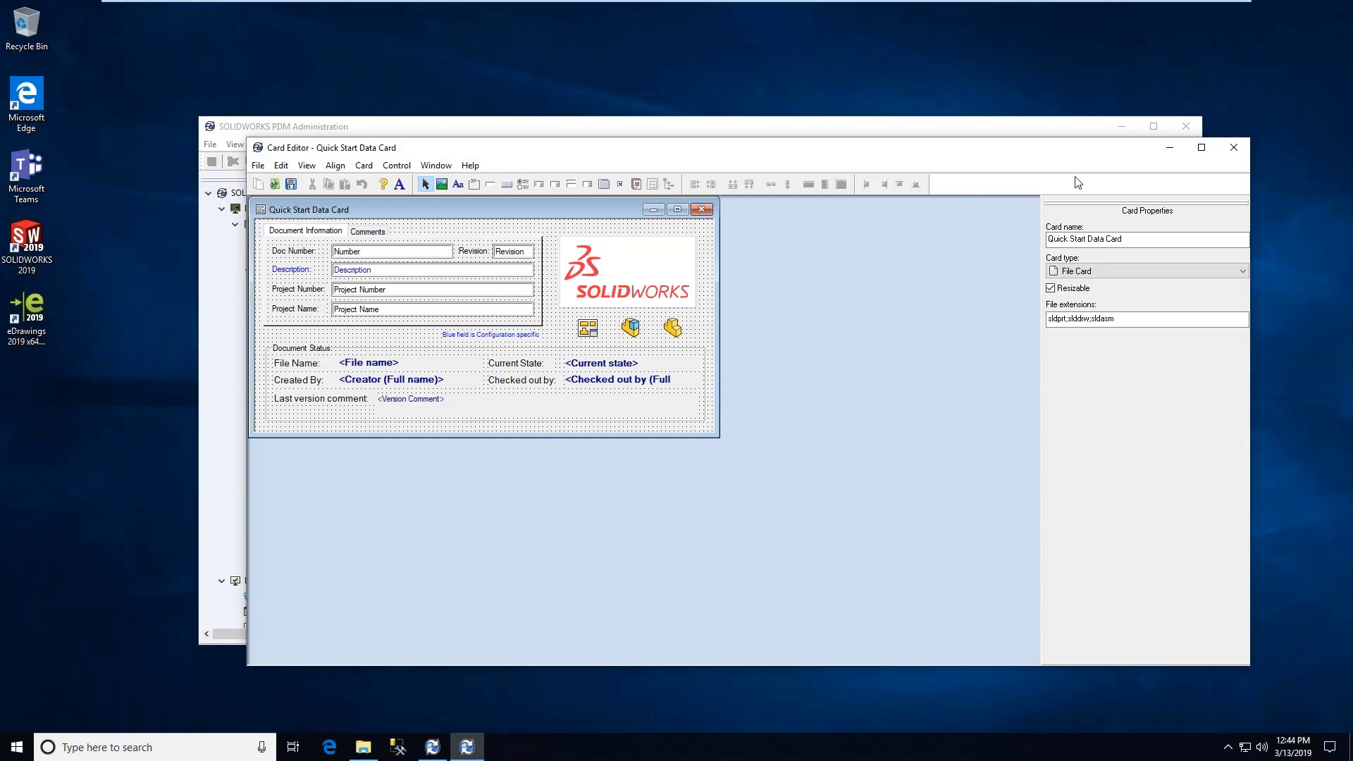
{"action": "left_click", "coordinate": [1230, 147]}
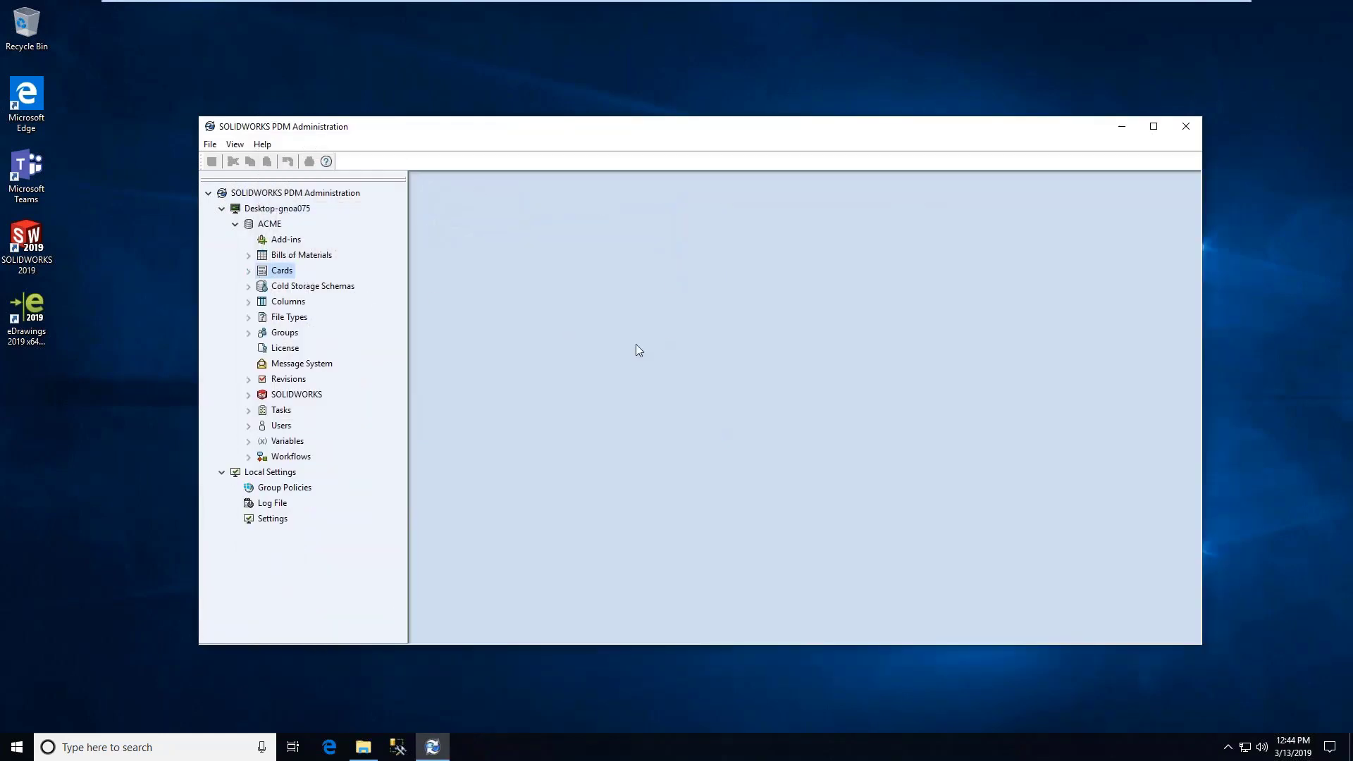
{"action": "key", "text": "alt+Tab"}
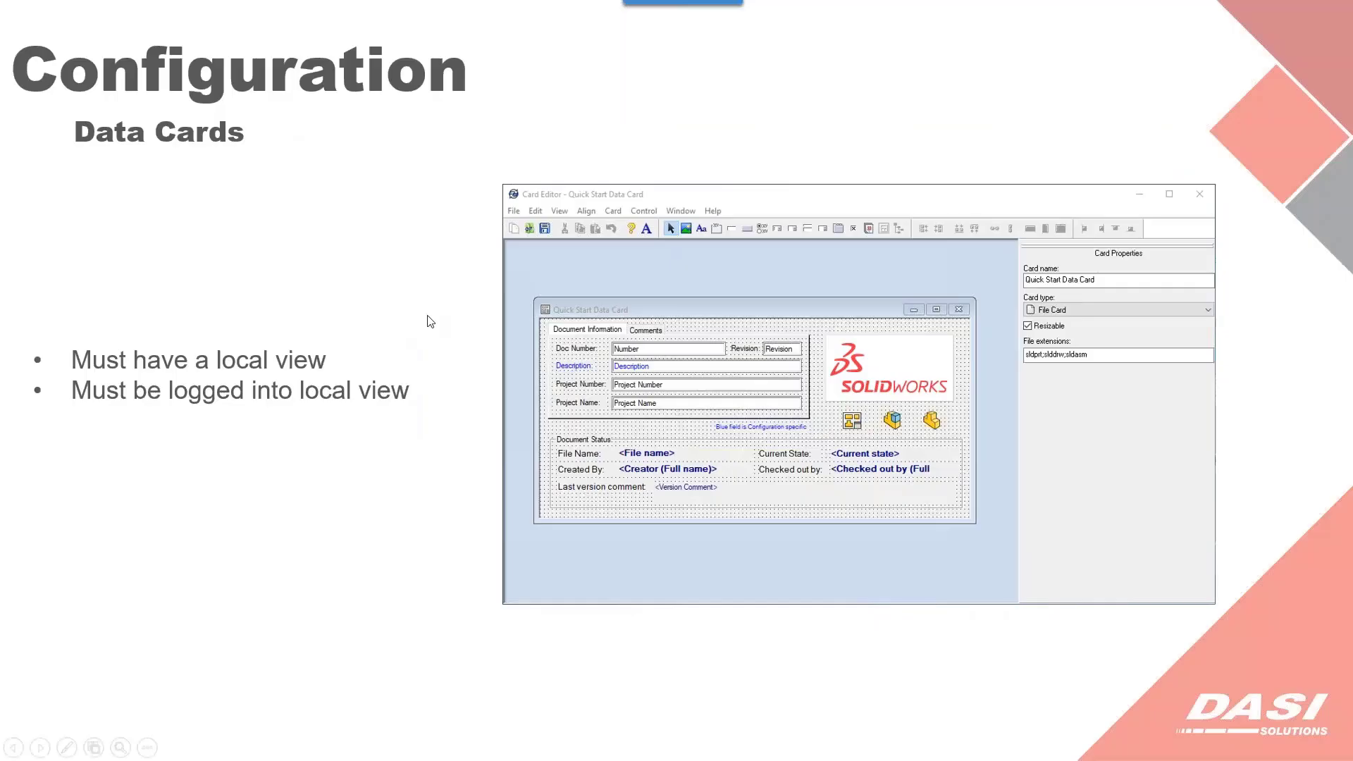
{"action": "left_click", "coordinate": [431, 322]}
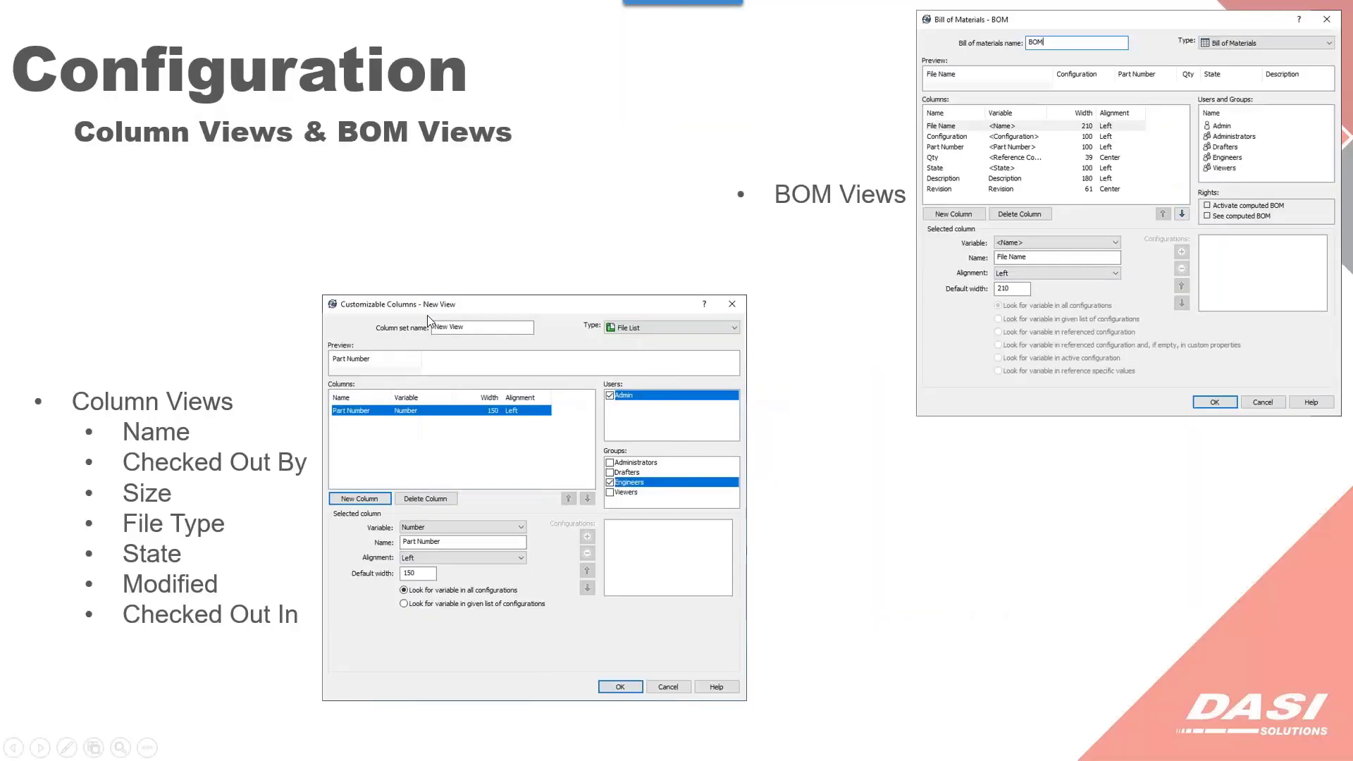